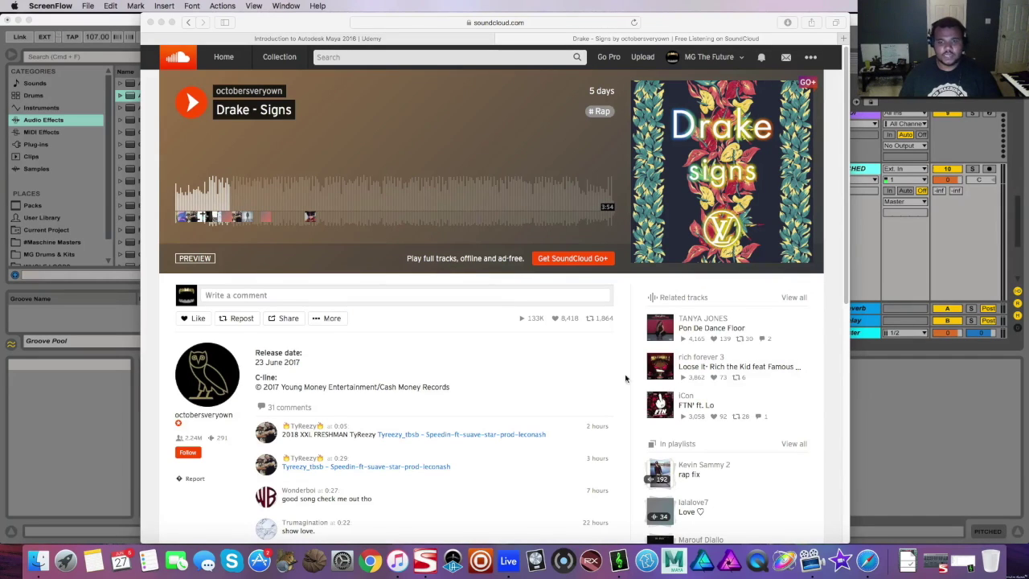
Switch to Ableton Live, and view the detected key of Drake - Signs in KeyFinder
key("super+Tab")
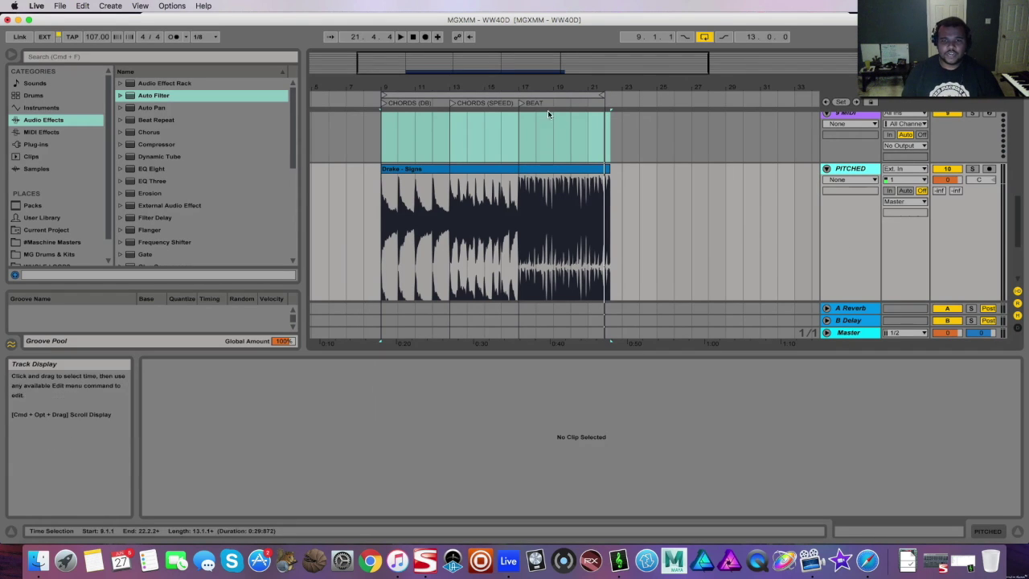
left_click_drag(567, 67, 541, 66)
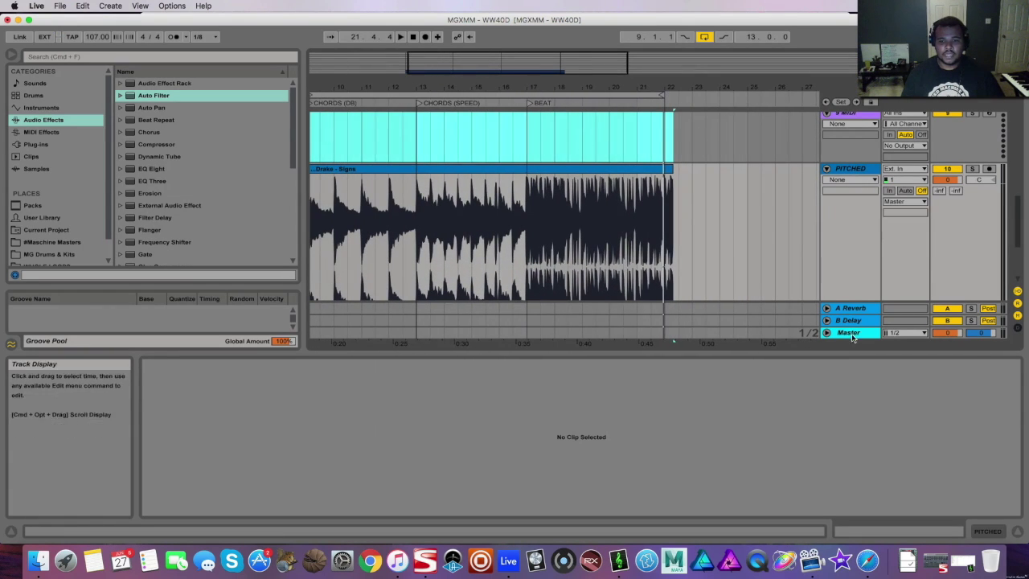
left_click(619, 563)
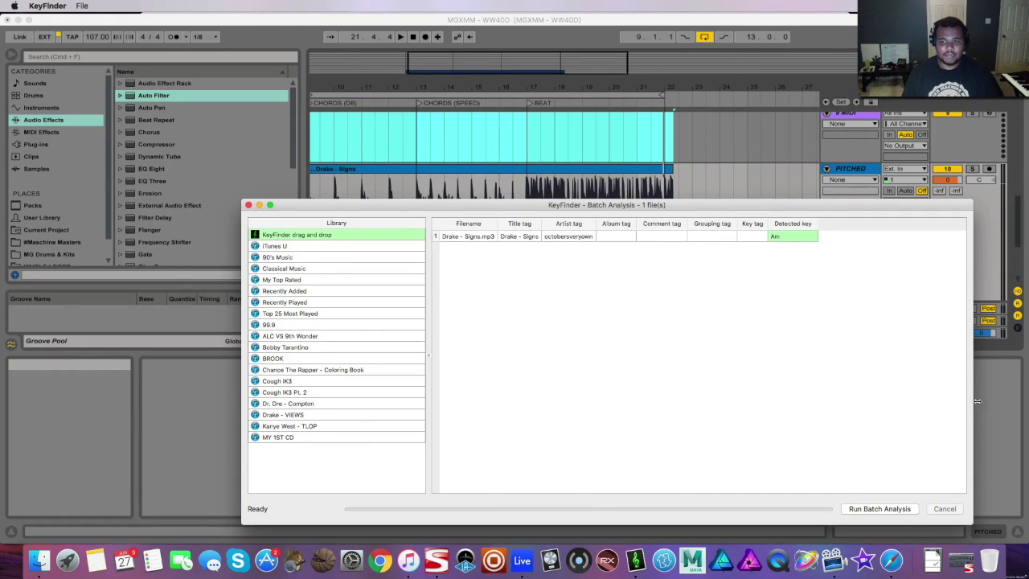
Return to Ableton Live and play the Drake - Signs clip on the PITCHED track from bar 9
left_click(999, 435)
scroll(576, 274, "down", 3)
scroll(576, 273, "down", 3)
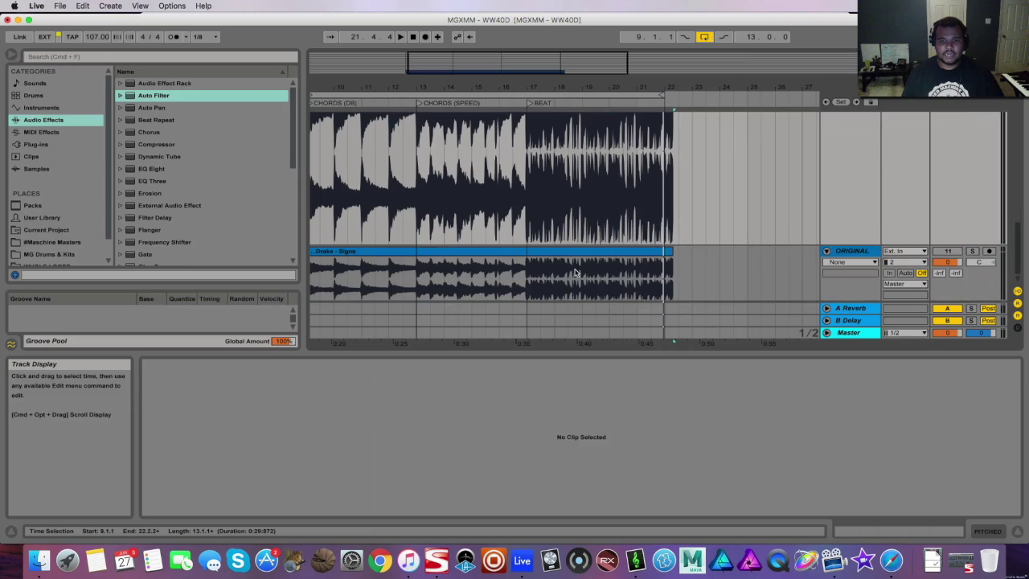
mouse_move(544, 71)
left_mouse_down()
mouse_move(544, 40)
mouse_move(550, 56)
left_mouse_up()
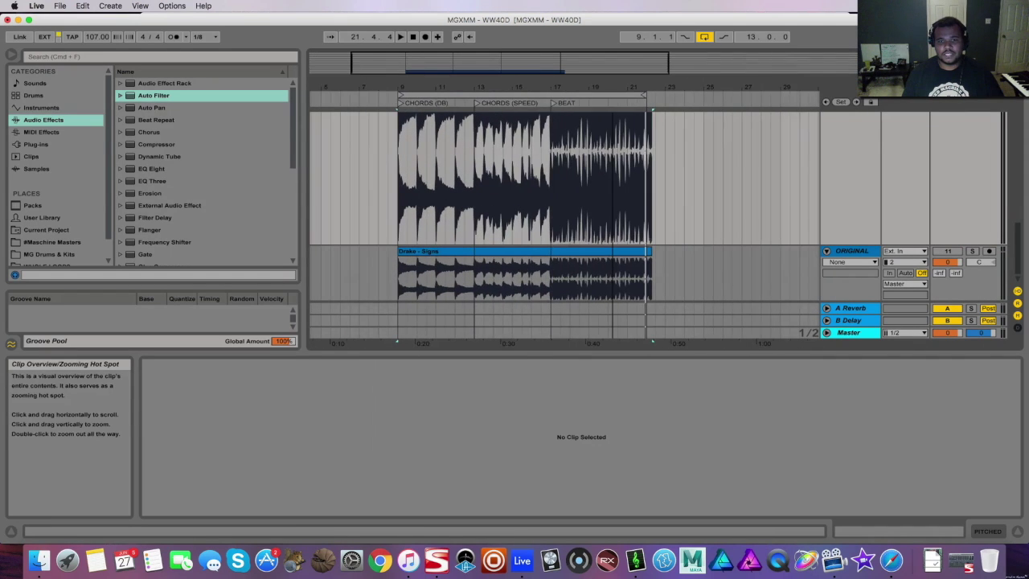
scroll(600, 217, "up", 10)
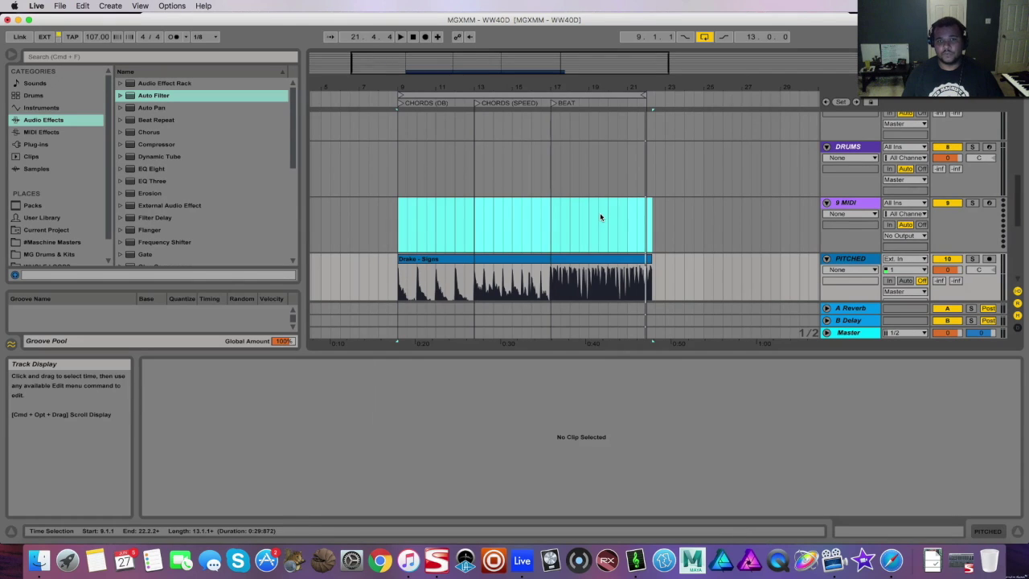
scroll(643, 257, "up", 5)
scroll(643, 257, "down", 12)
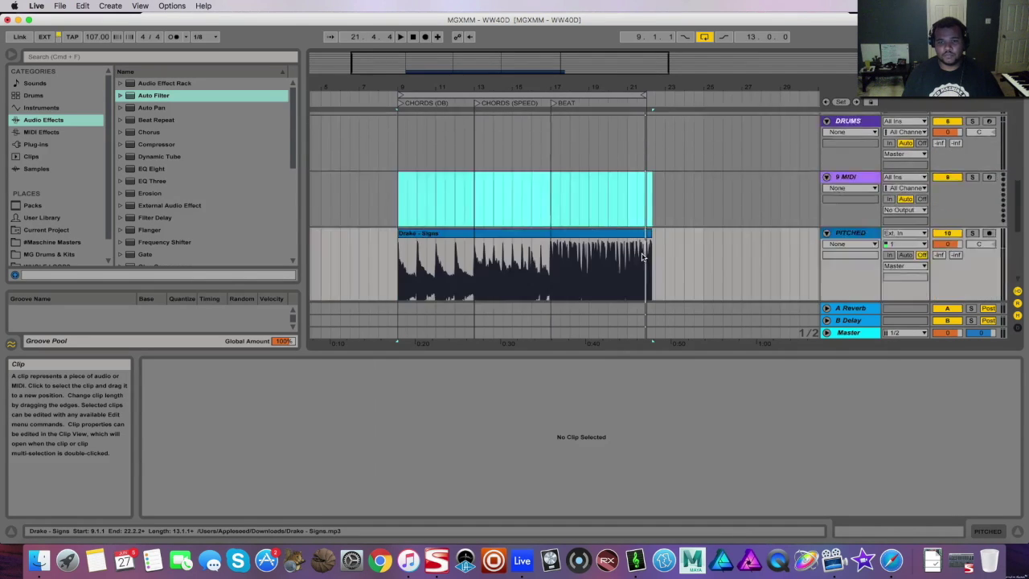
left_click(393, 282)
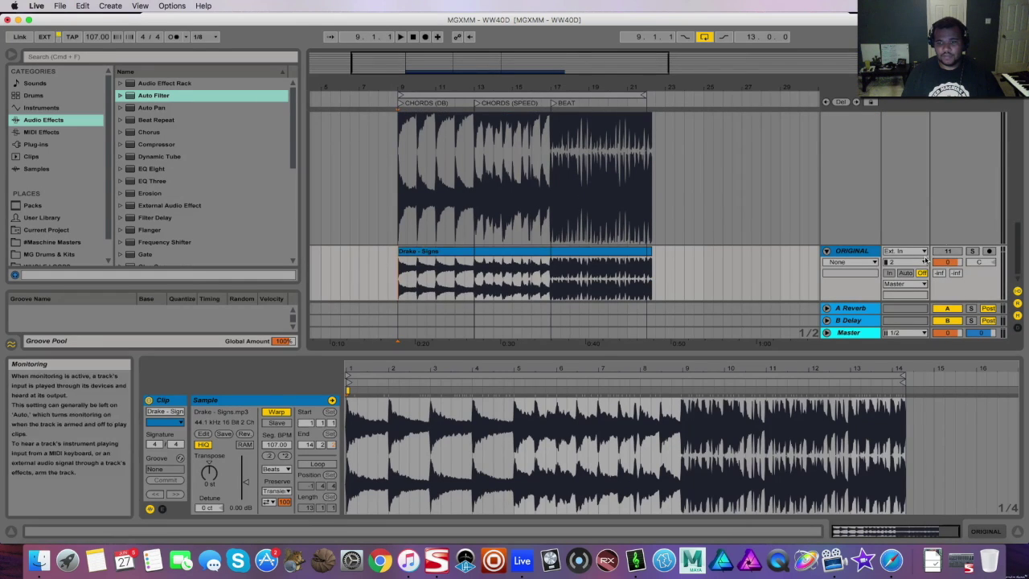
scroll(741, 247, "down", 5)
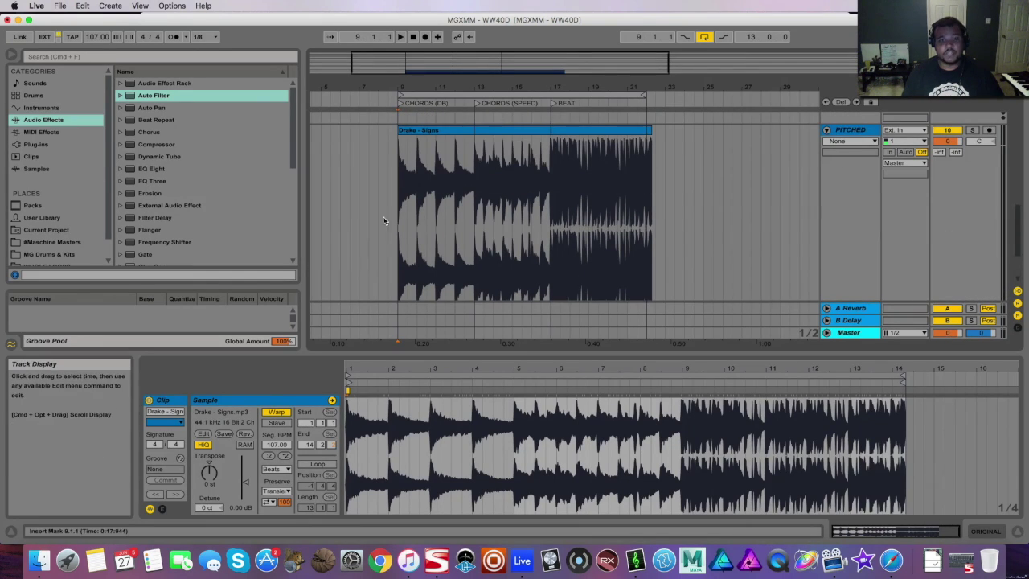
left_click(394, 202)
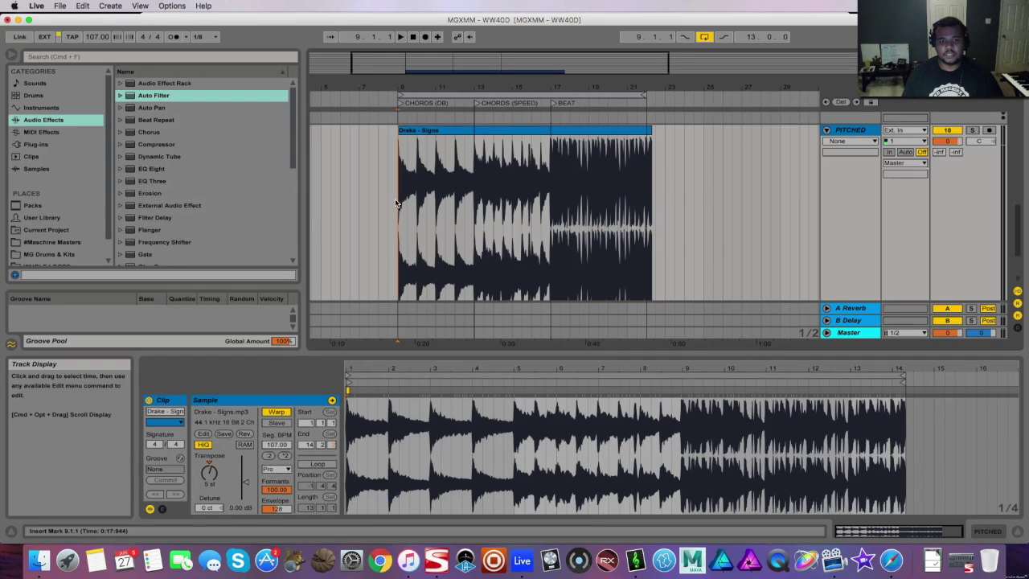
key("space")
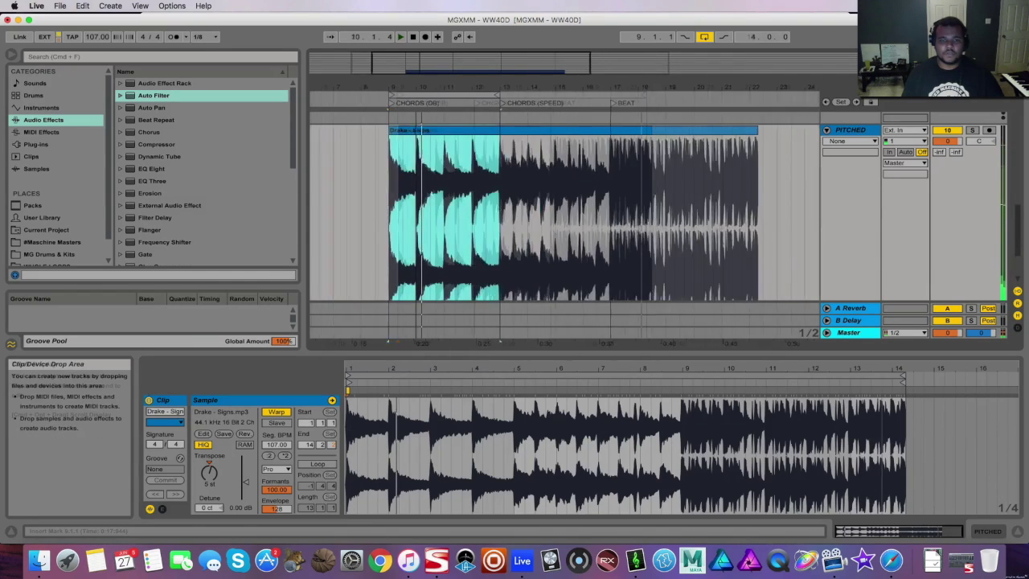
Split the CHORDS (DB) section, bars 9 to 13, off the ORIGINAL track's clip and consolidate it
mouse_move(417, 87)
left_mouse_down()
mouse_move(418, 155)
mouse_move(417, 99)
left_mouse_up()
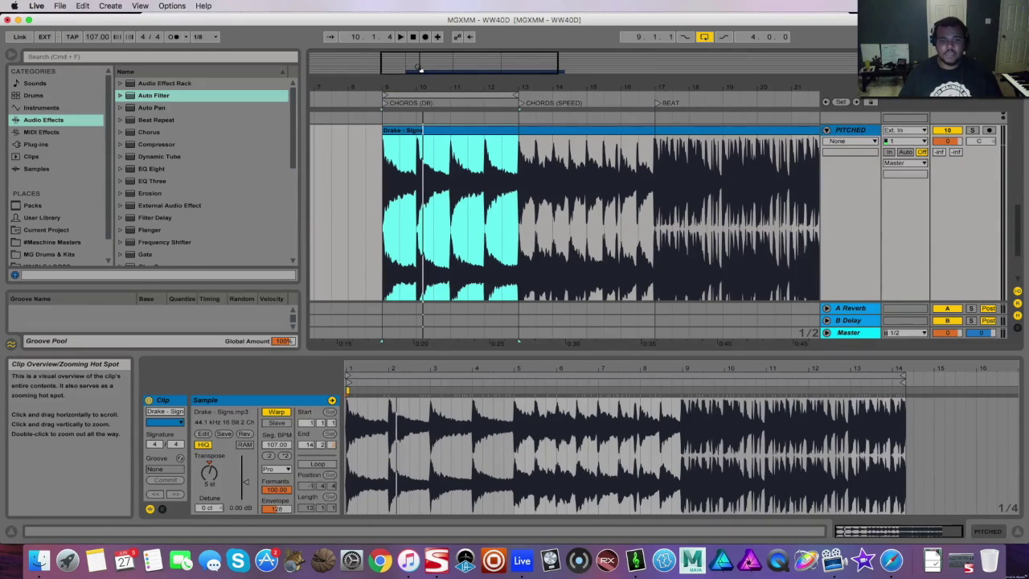
scroll(483, 212, "down", 3)
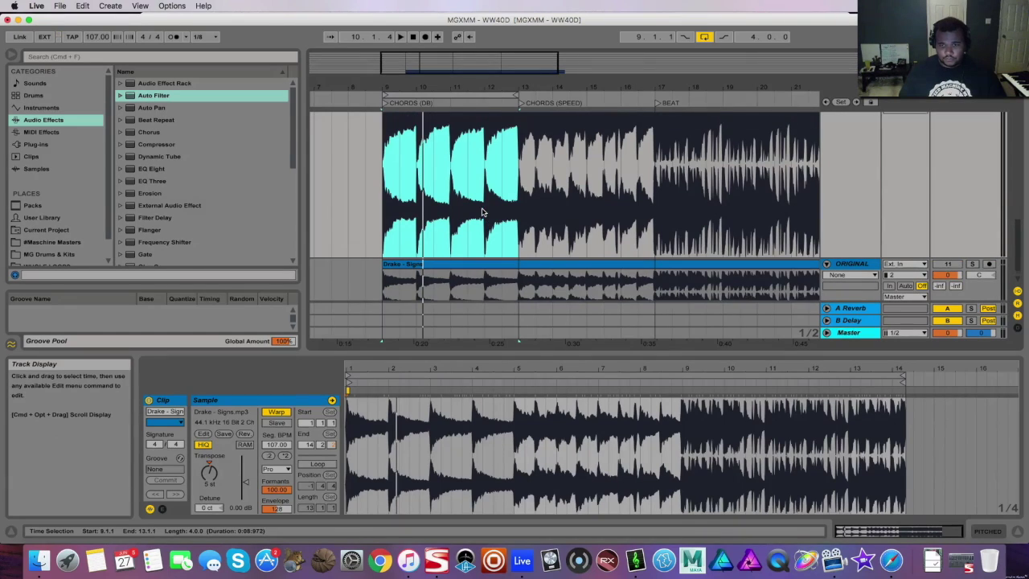
left_click_drag(519, 270, 382, 267)
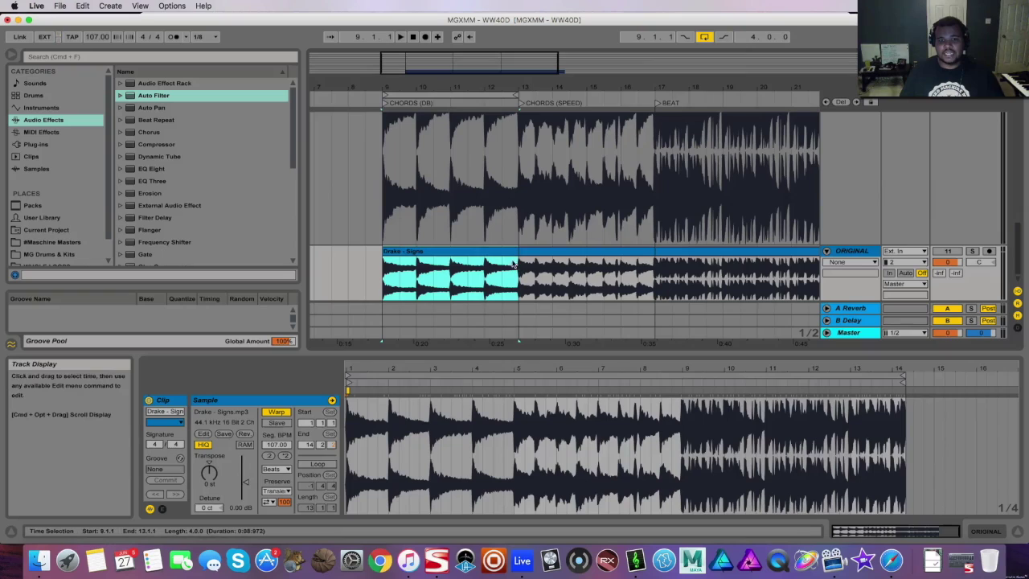
right_click(499, 254)
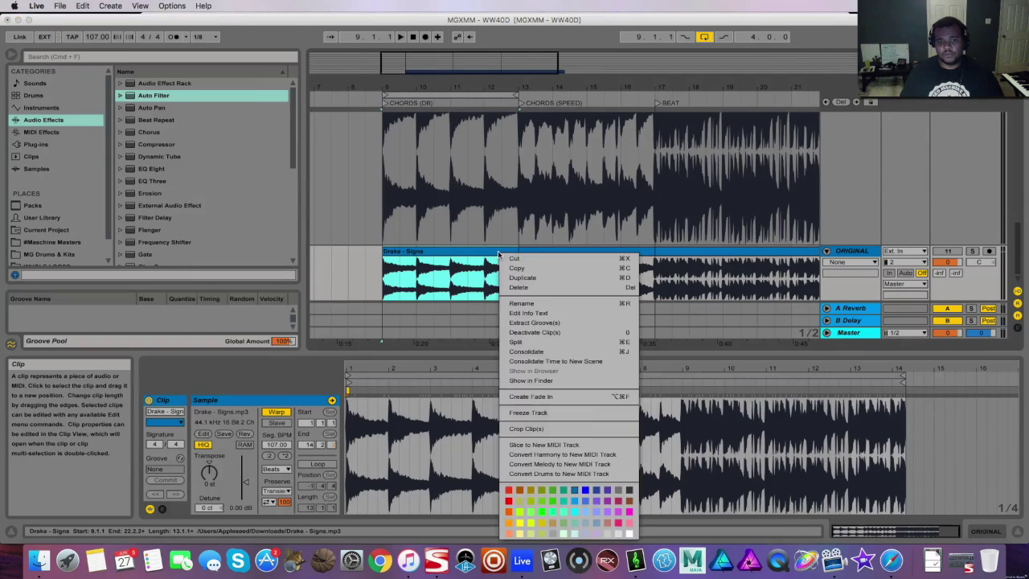
left_click(515, 342)
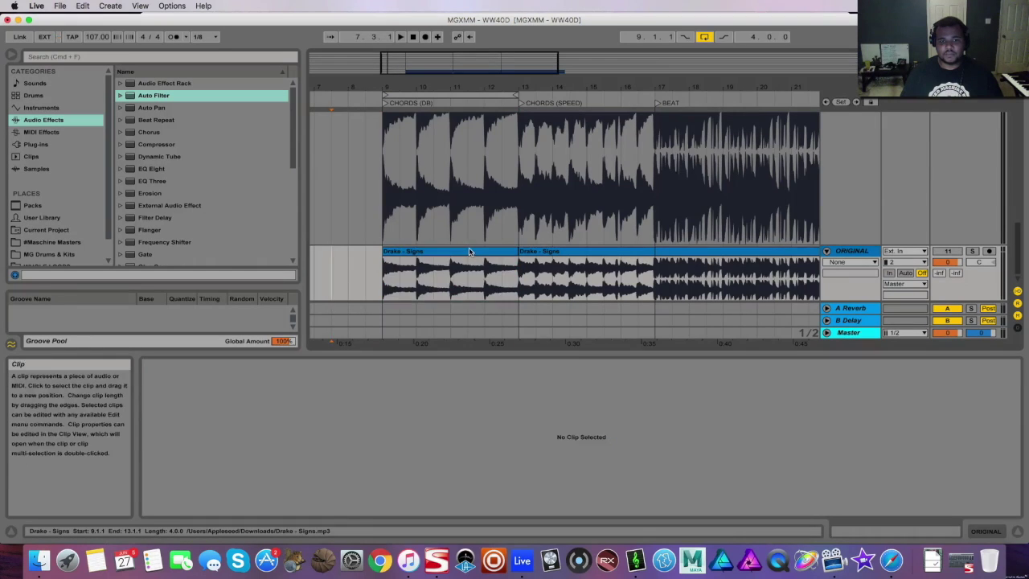
right_click(464, 254)
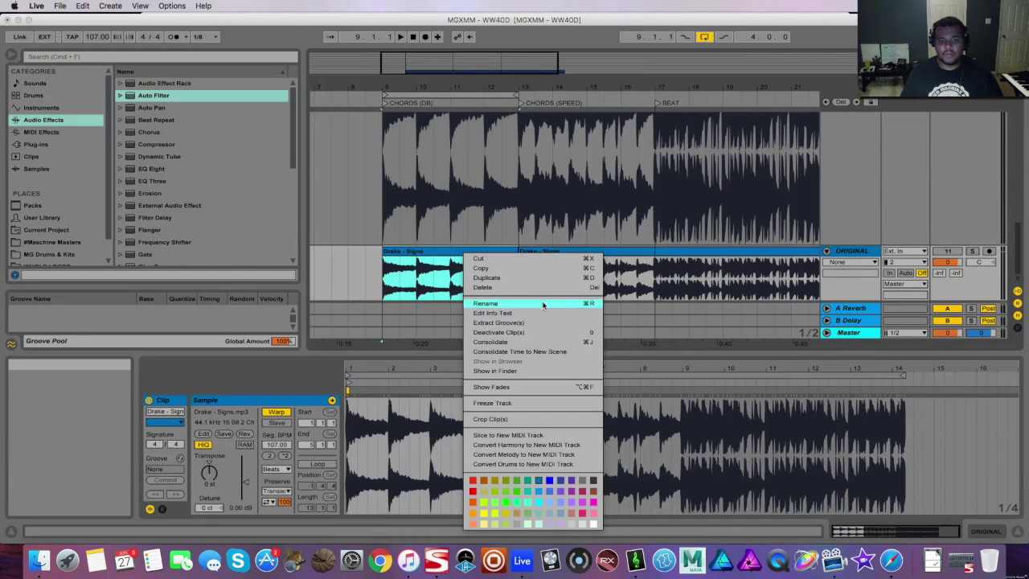
left_click(526, 341)
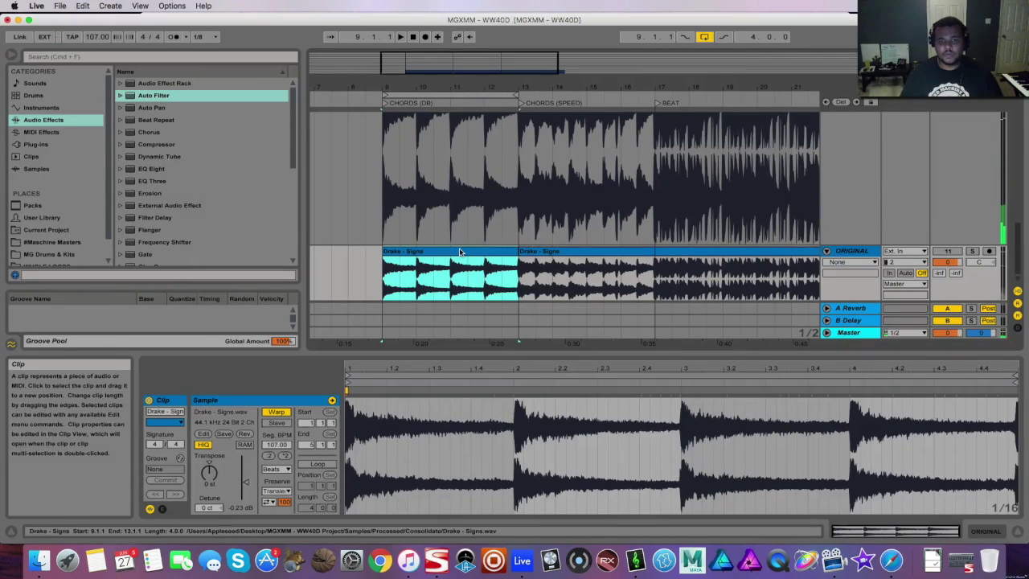
Convert the harmony of the consolidated CHORDS (DB) clip to a new MIDI track and unfold that track
right_click(460, 252)
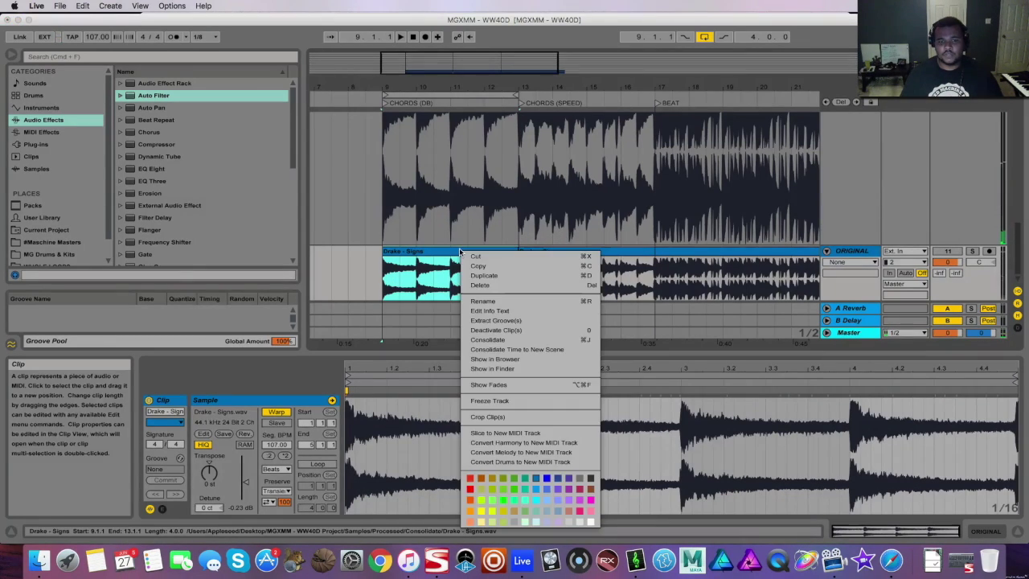
left_click(512, 442)
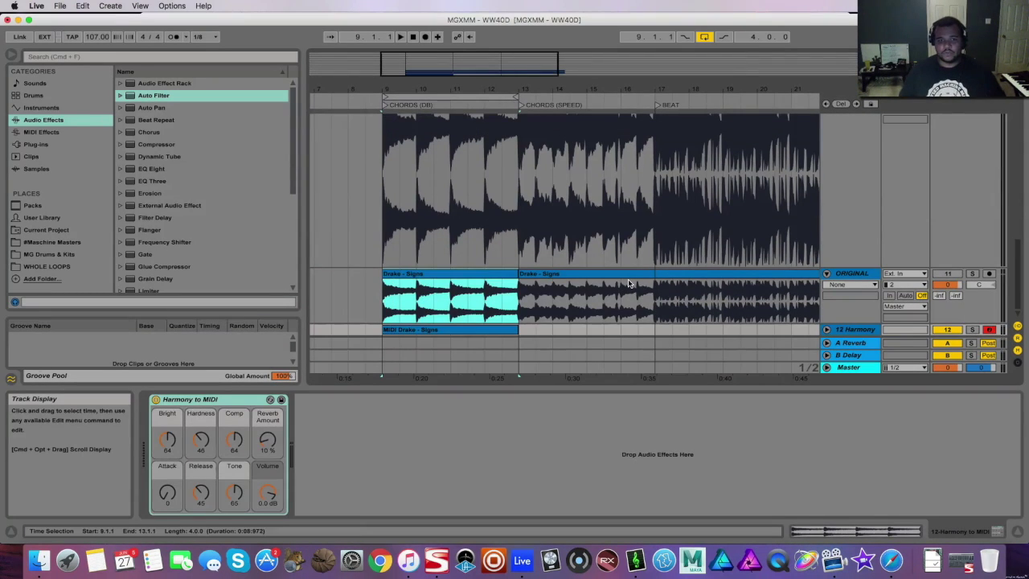
left_click(826, 330)
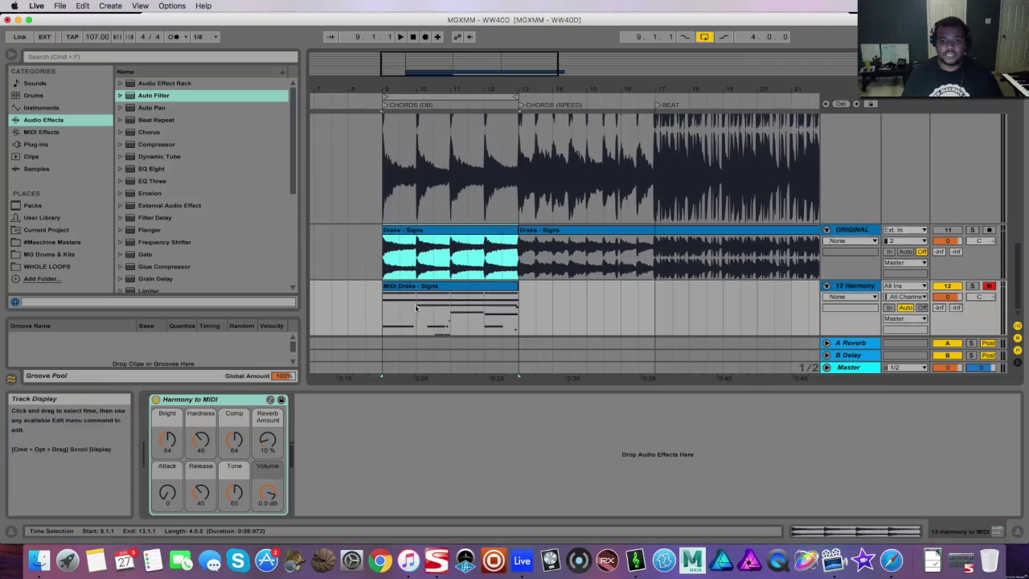
Open the new MIDI clip's notes and fold the note editor to show only the used pitches
left_click(424, 286)
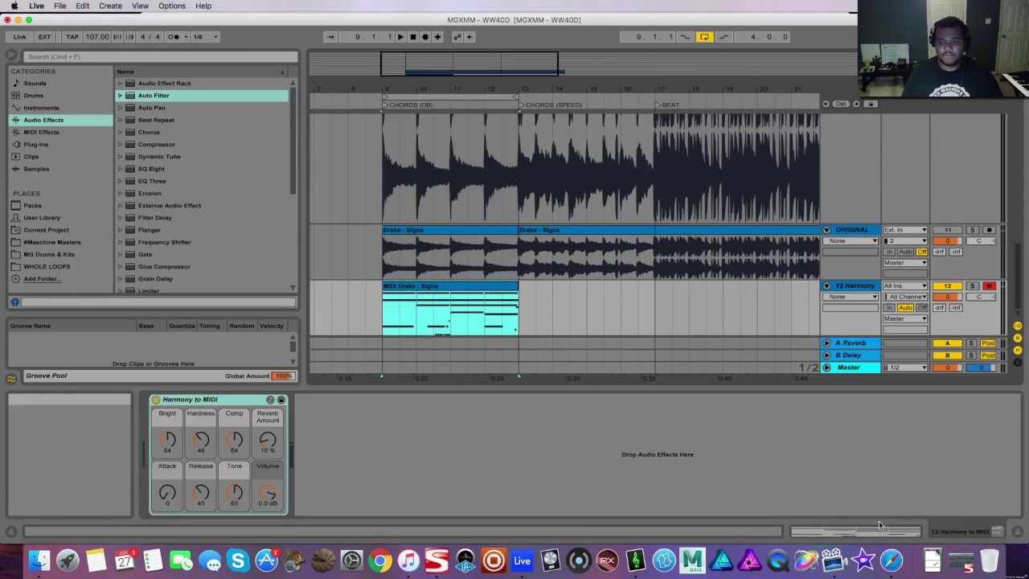
double_click(438, 288)
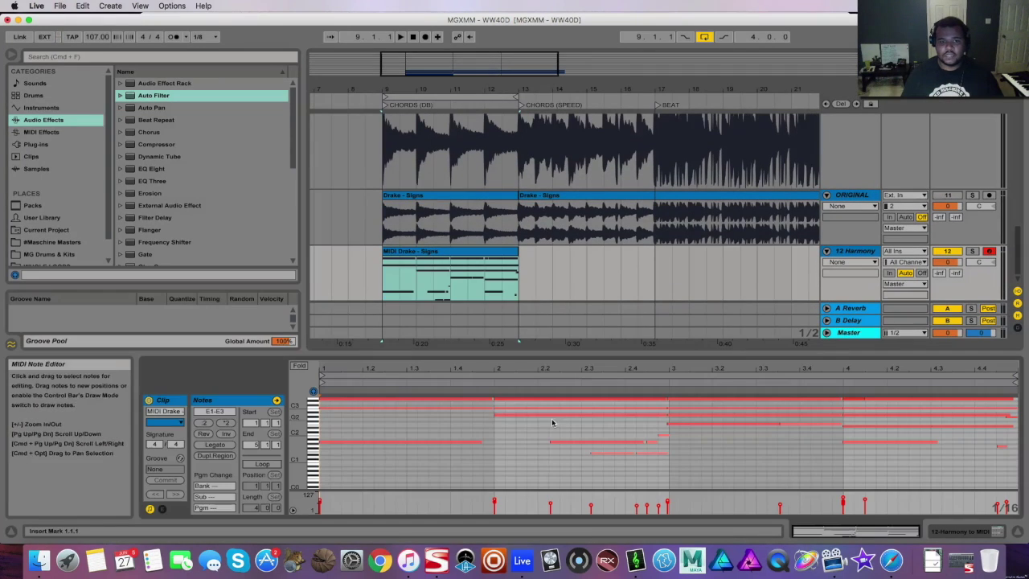
left_click(298, 366)
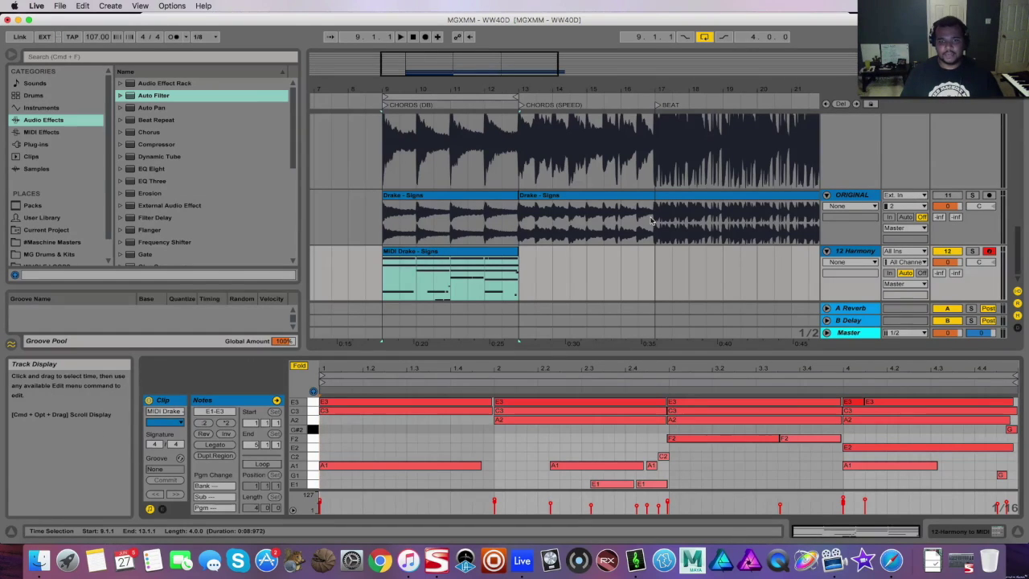
Split the CHORDS (SPEED) section, bars 13 to 17, off the ORIGINAL track's clip and consolidate it
left_click_drag(651, 223, 519, 224)
left_click(553, 199)
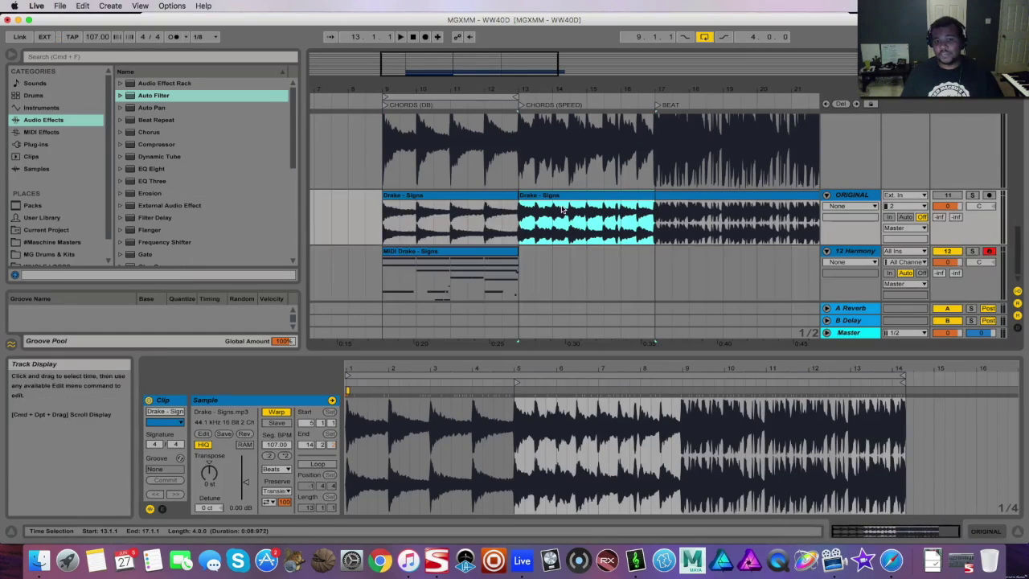
right_click(553, 198)
left_click(602, 285)
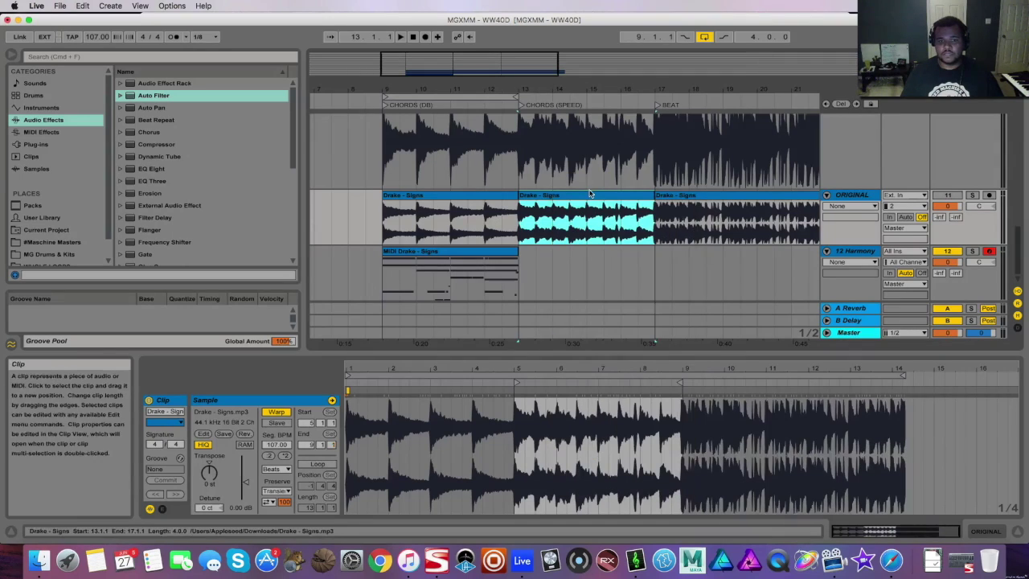
right_click(584, 200)
left_click(636, 288)
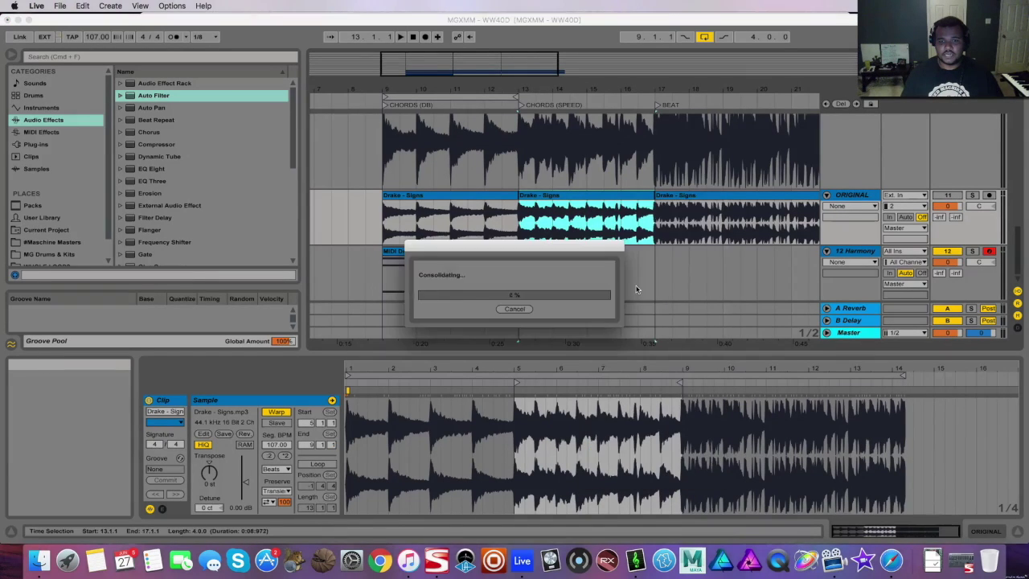
Convert the consolidated CHORDS (SPEED) clip's harmony to a new MIDI track and fold its note editor to the used pitches
right_click(607, 197)
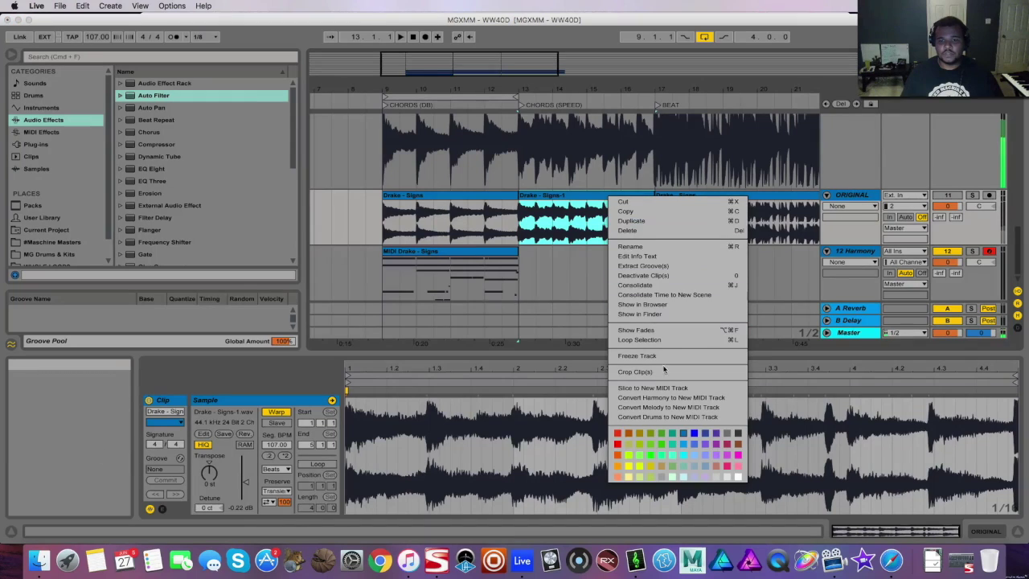
left_click(698, 399)
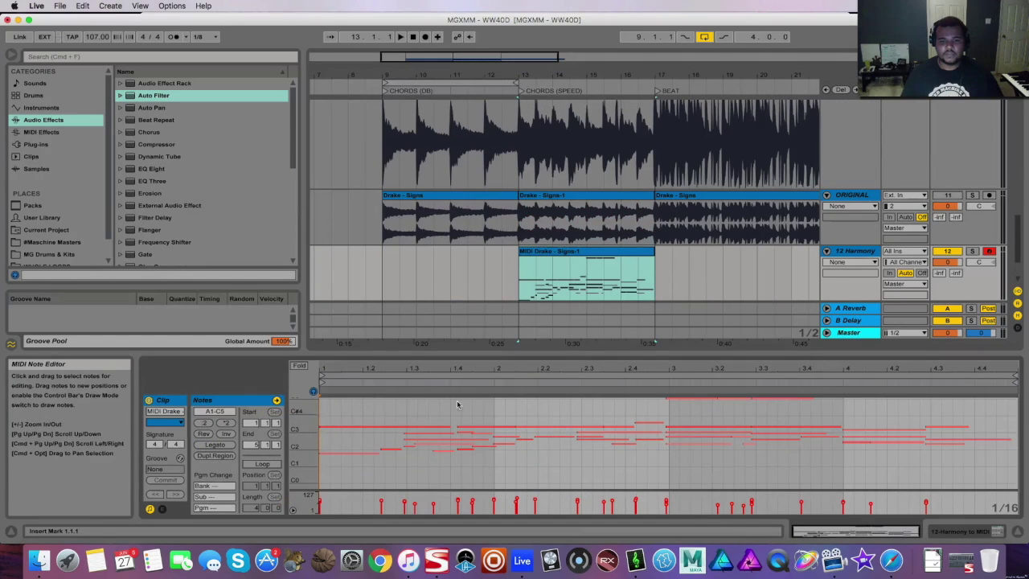
left_click(300, 366)
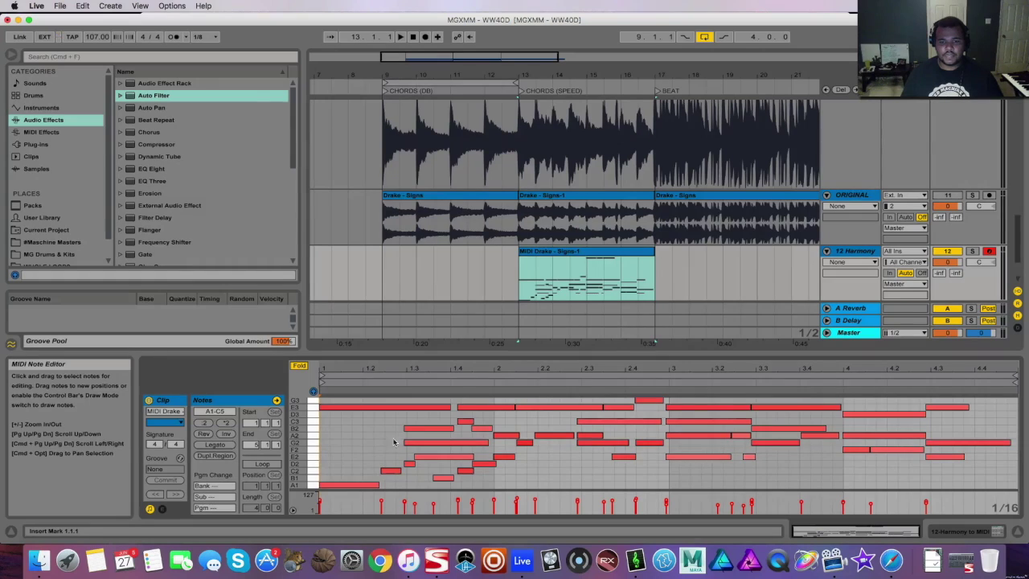
scroll(373, 478, "up", 1)
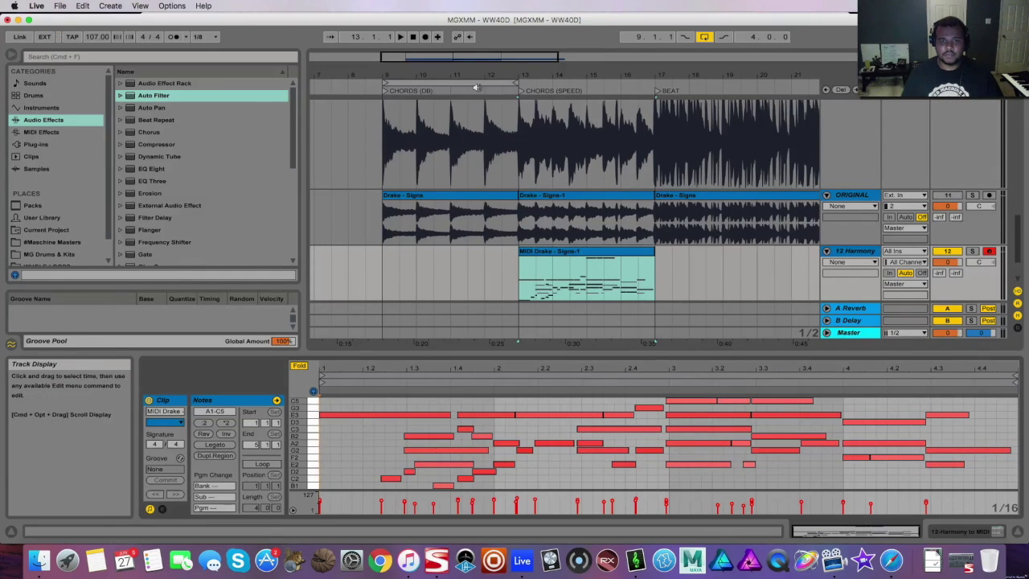
Move the four-bar loop to the CHORDS (SPEED) section, bars 13 to 17, and play the converted MIDI clip against the audio
left_click_drag(475, 84, 633, 90)
left_click(651, 290)
key("space")
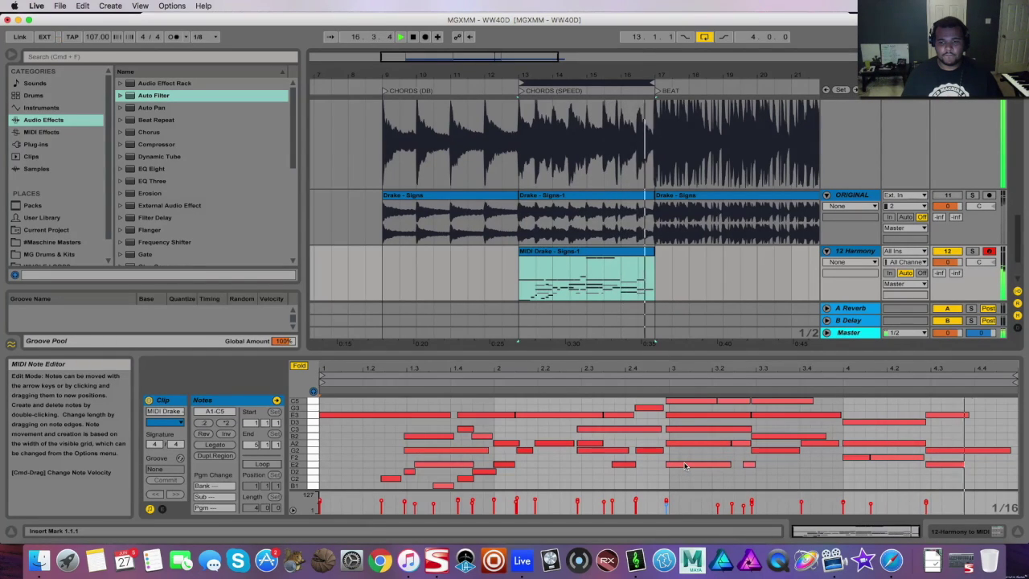
key("space")
Audition the descending A2, G2, F2 and E2 notes in the second half of the CHORDS (SPEED) MIDI clip
scroll(685, 467, "down", 1)
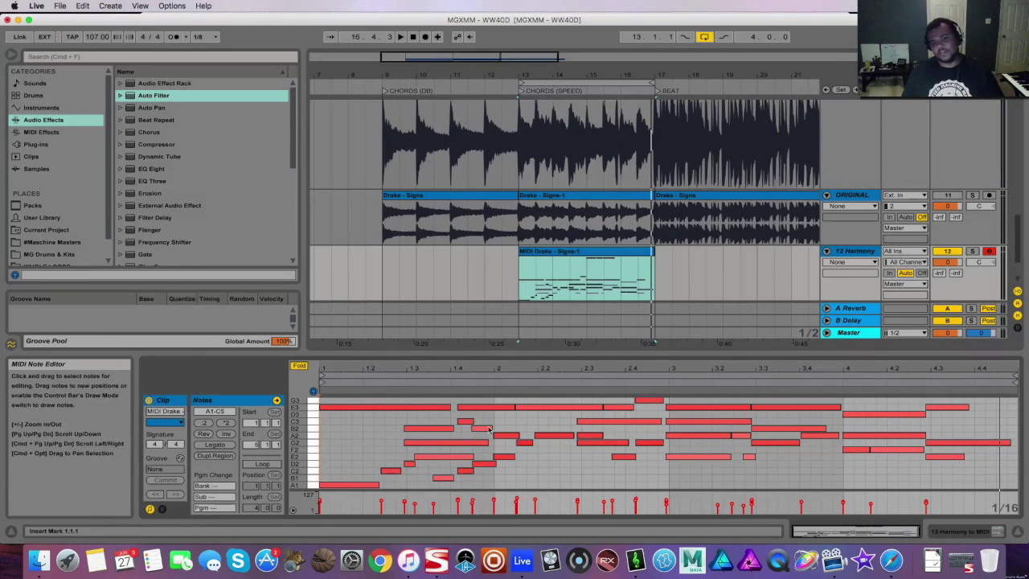
left_click(706, 436)
left_click(766, 443)
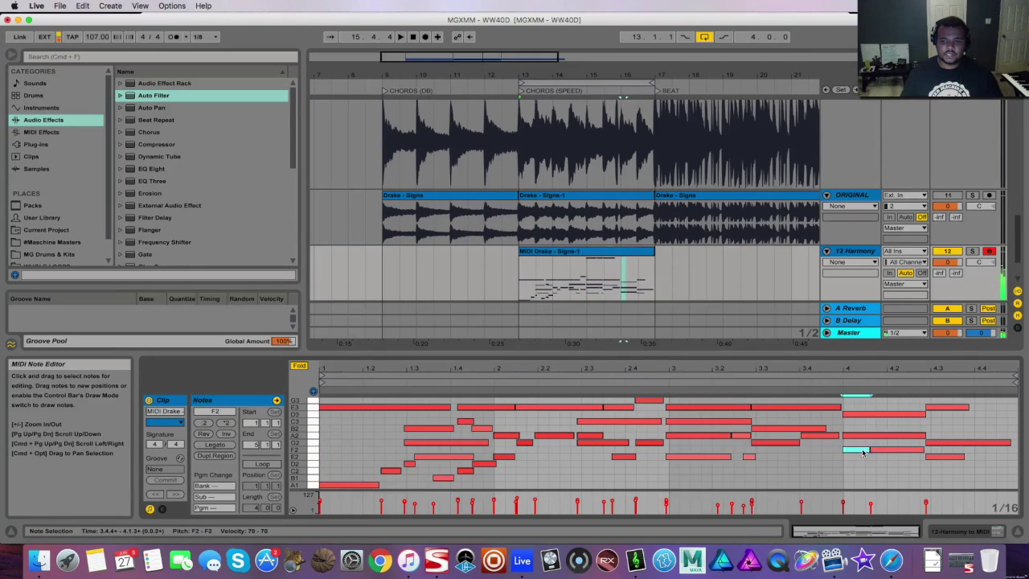
left_click(930, 456)
left_click(680, 436)
left_click(772, 443)
left_click(949, 457)
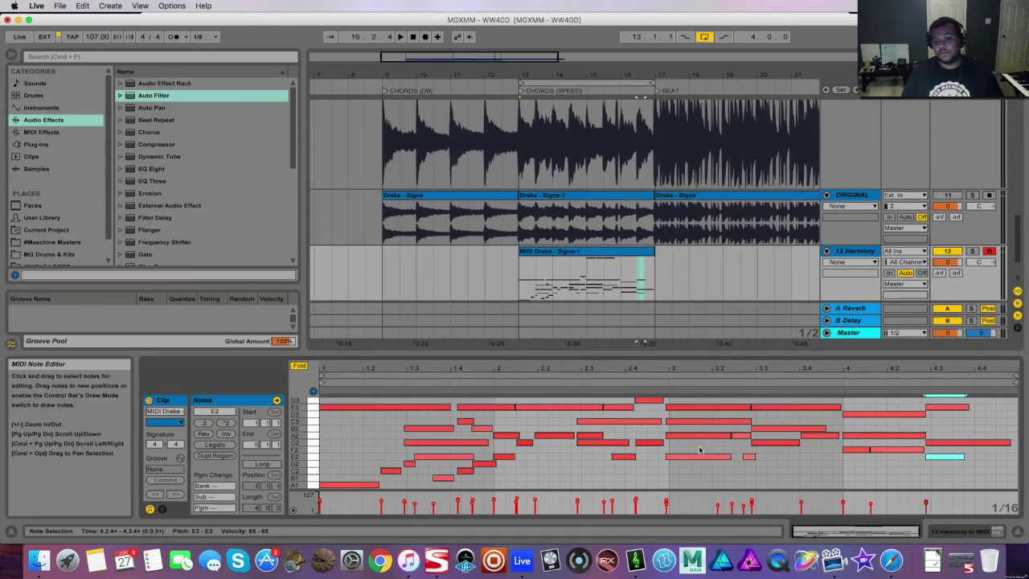
Inspect the stacked chords in bars 3 and 4 of the CHORDS (SPEED) MIDI clip and re-audition its descending A2, G2, F2 and E2 notes
left_click_drag(701, 483, 685, 384)
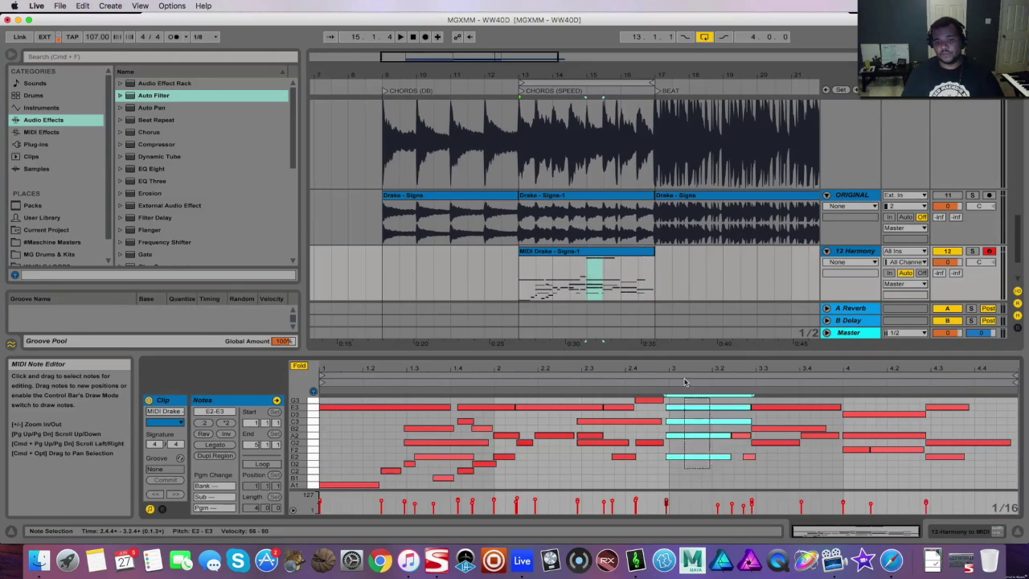
left_click(812, 468)
left_click_drag(829, 466, 811, 390)
left_click_drag(900, 467, 883, 413)
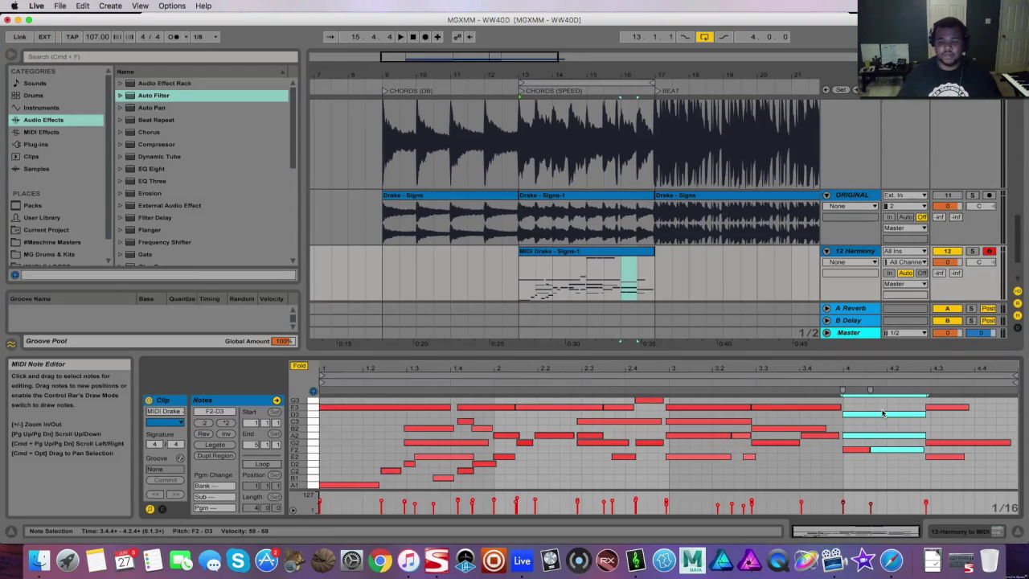
left_click(712, 436)
left_click(767, 444)
left_click(860, 451)
left_click(942, 457)
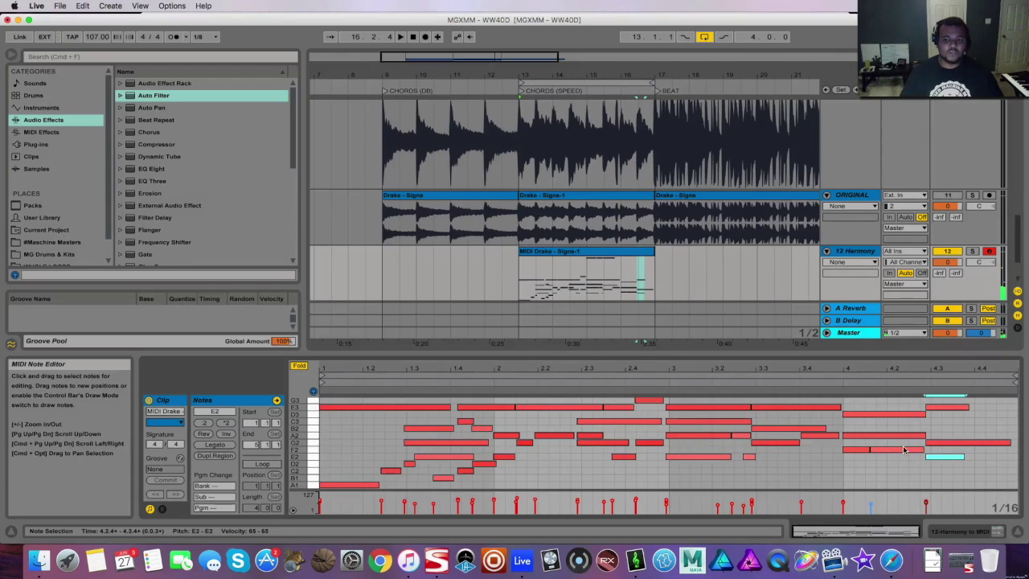
Compare the converted notes of the CHORDS (DB) MIDI clip with those of the CHORDS (SPEED) MIDI clip
scroll(520, 225, "down", 3)
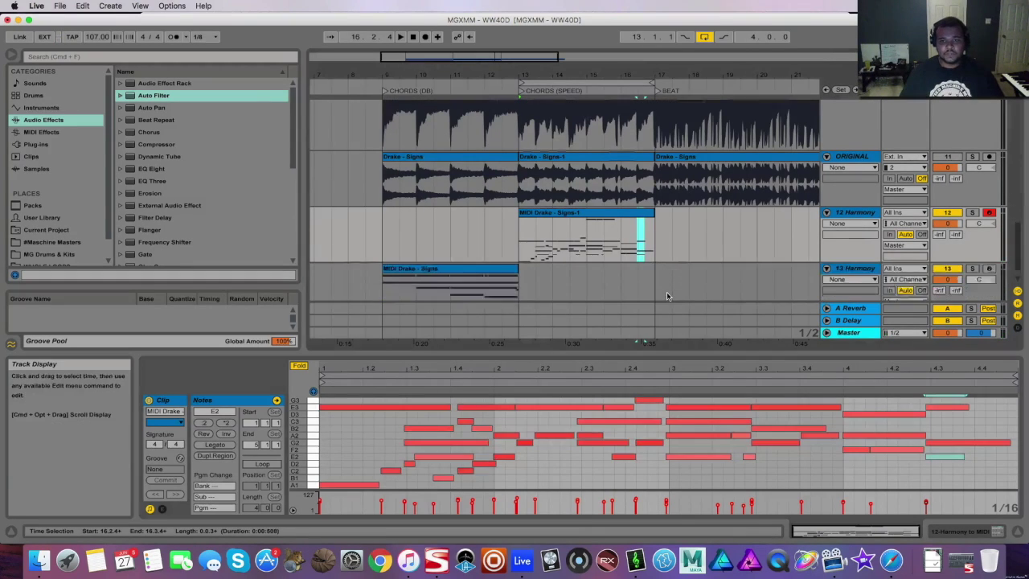
left_click(417, 252)
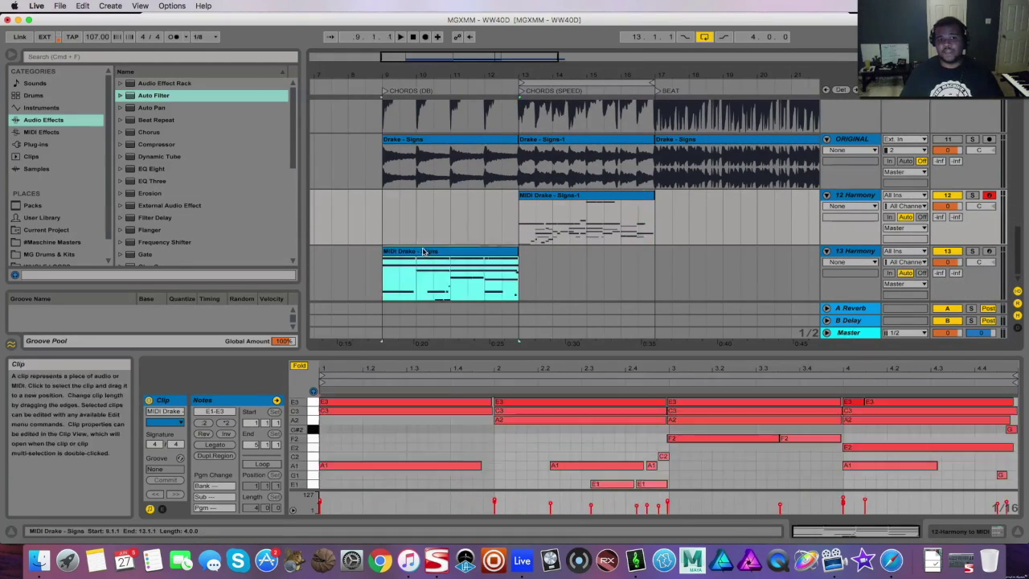
left_click(548, 197)
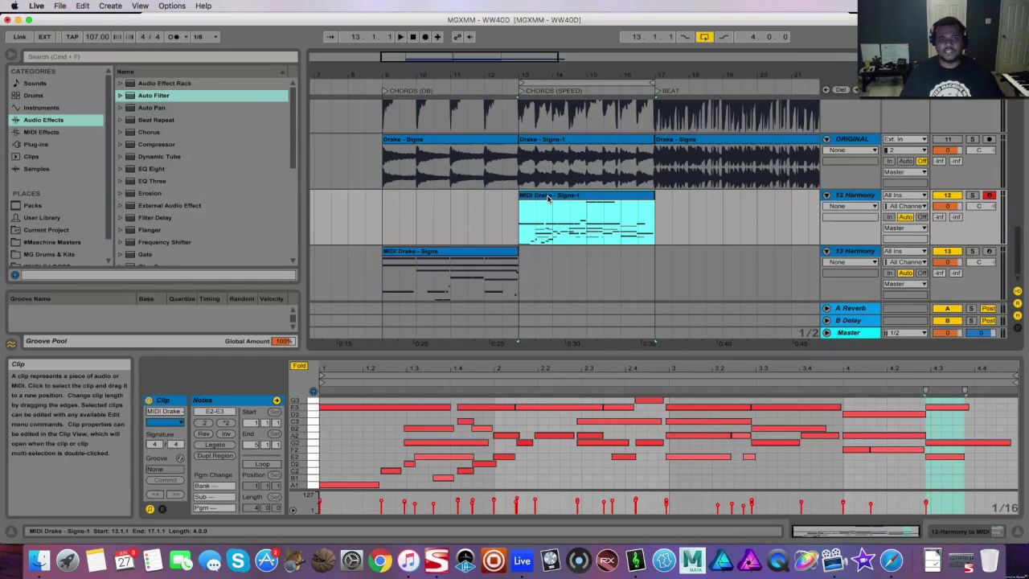
Show the PLUCK DEEP track's instrument and arm the track to audition its bell sound
left_click_drag(552, 76, 552, 40)
scroll(551, 209, "up", 3)
scroll(551, 208, "up", 10)
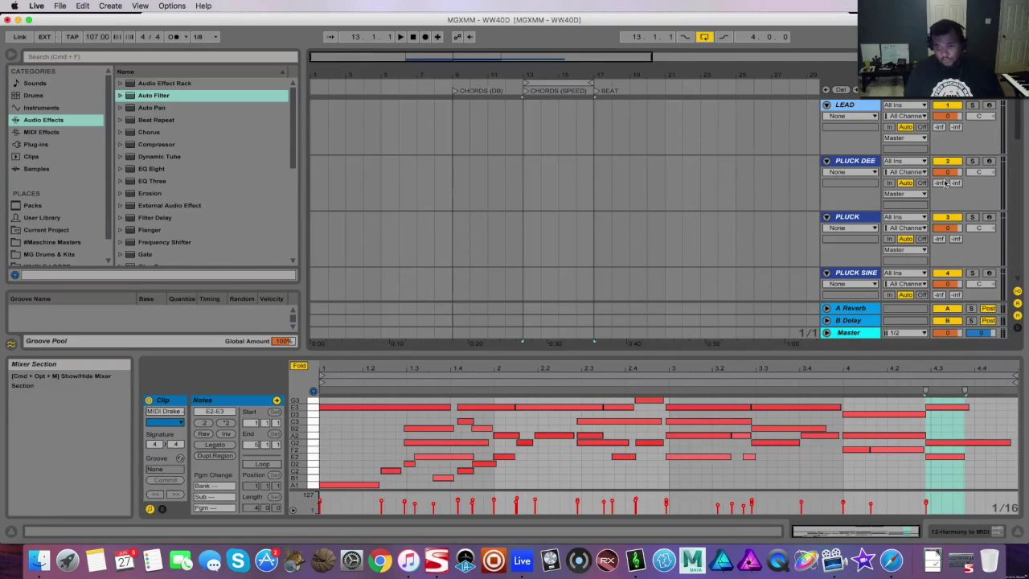
left_click(867, 164)
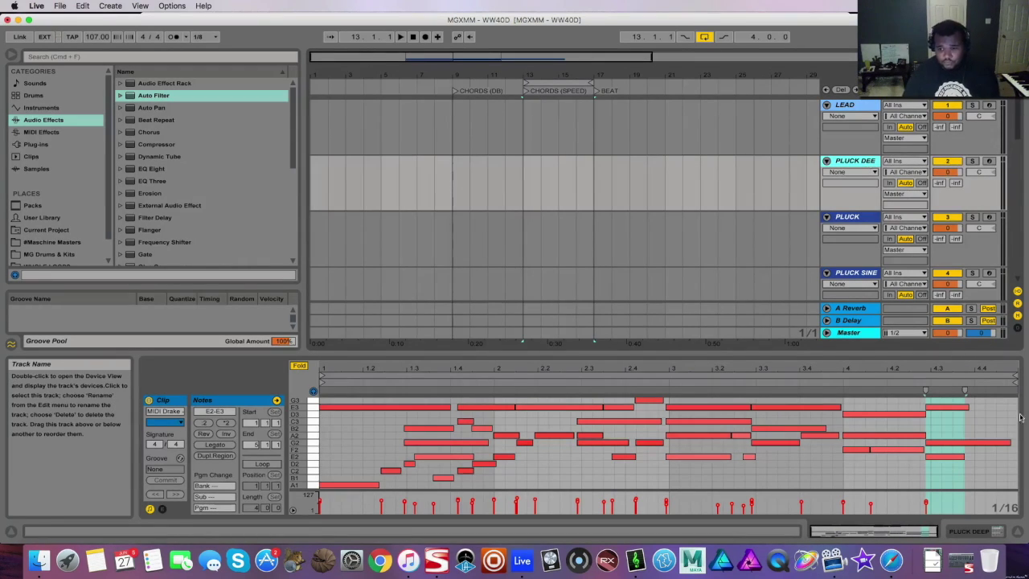
left_click(976, 531)
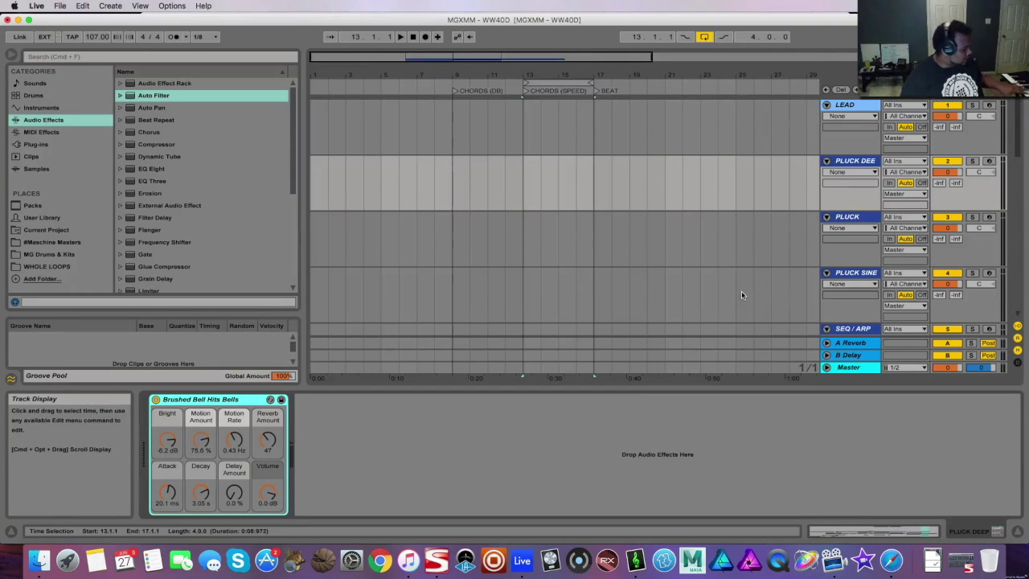
left_click(990, 162)
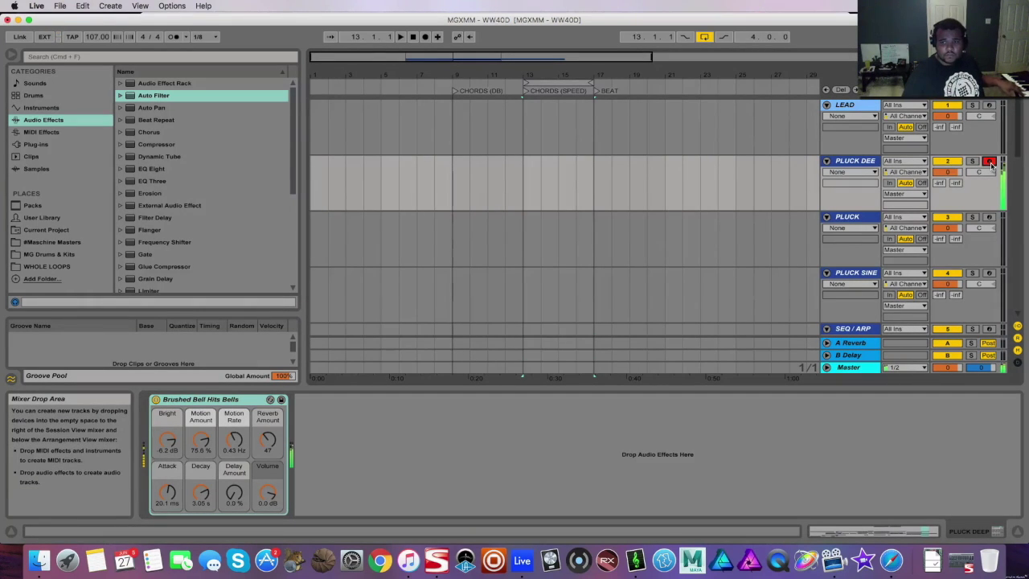
Arm the PLUCK track and the PLUCK SINE track in turn to audition their Serum and Massive sounds
left_click(990, 217)
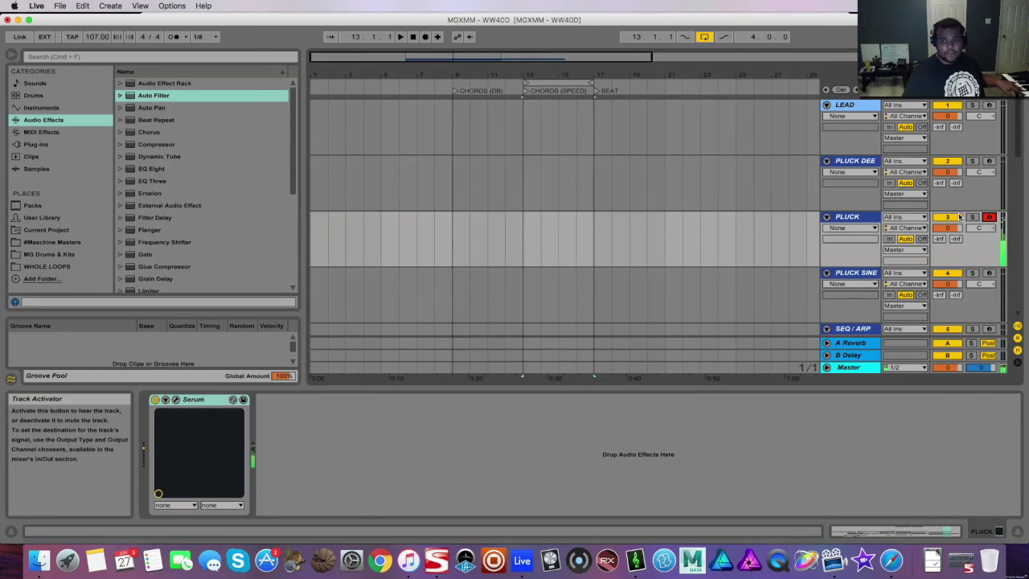
left_click(871, 275)
left_click(990, 275)
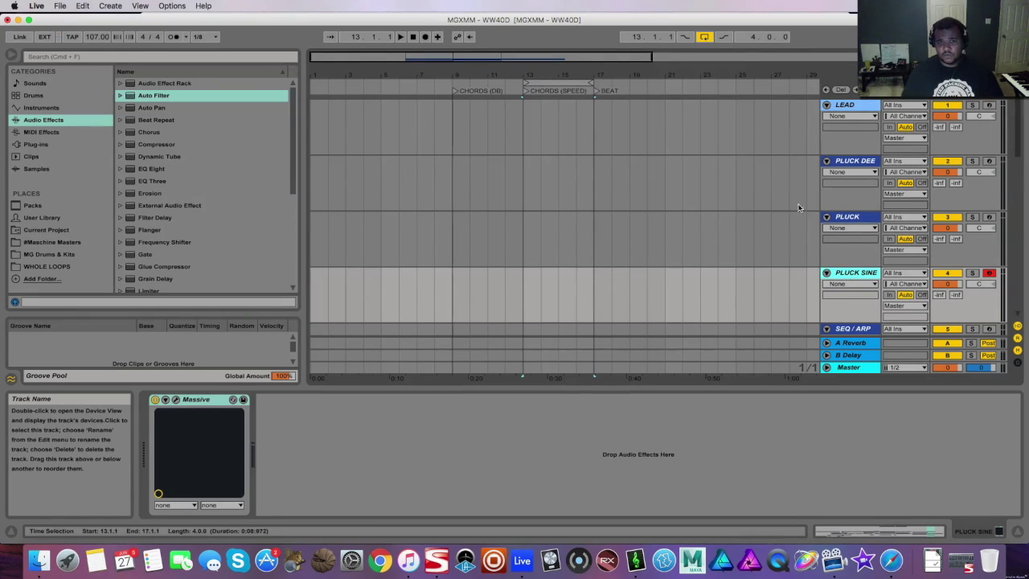
Play the looped CHORDS (SPEED) section and arm the LEAD track to try its Omnisphere sound, ending with playback stopped
scroll(596, 164, "down", 6)
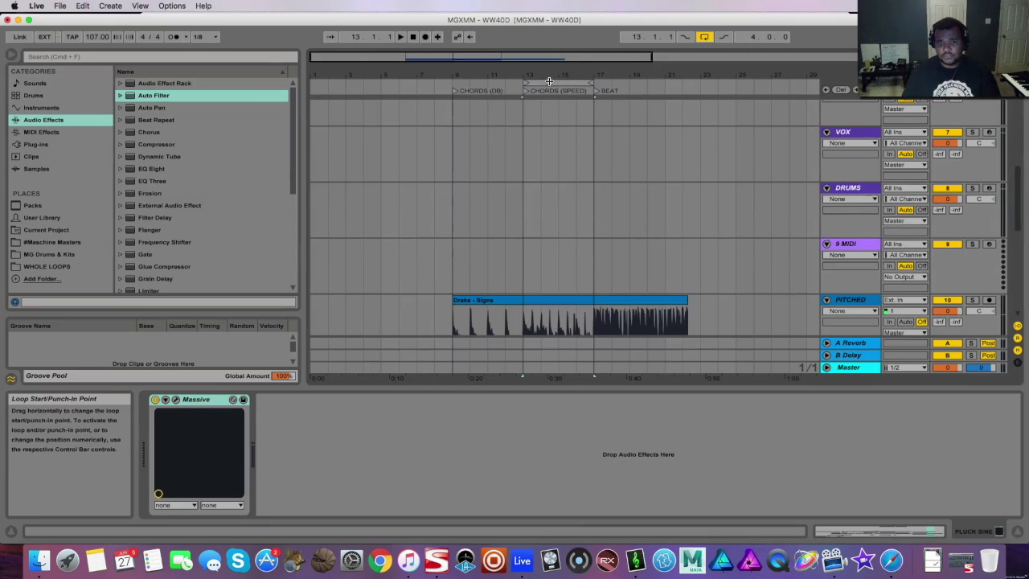
scroll(673, 172, "up", 6)
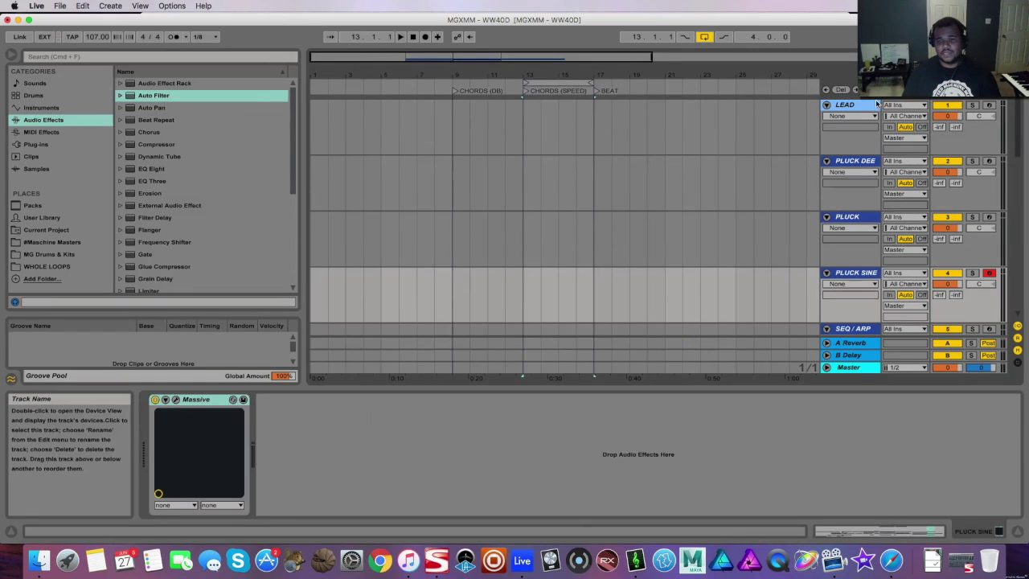
scroll(538, 221, "down", 6)
key("space")
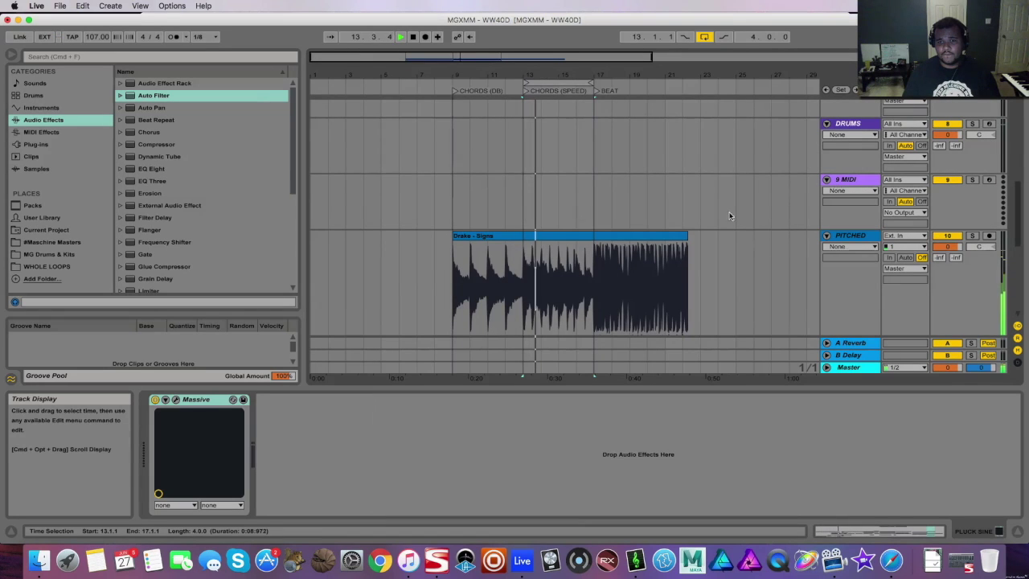
scroll(662, 212, "down", 4)
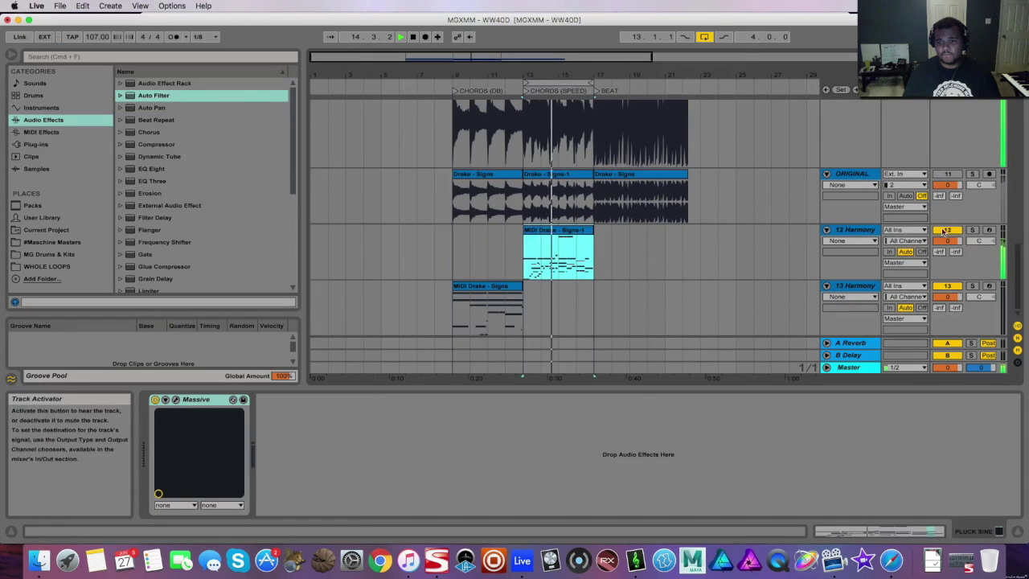
scroll(762, 246, "up", 10)
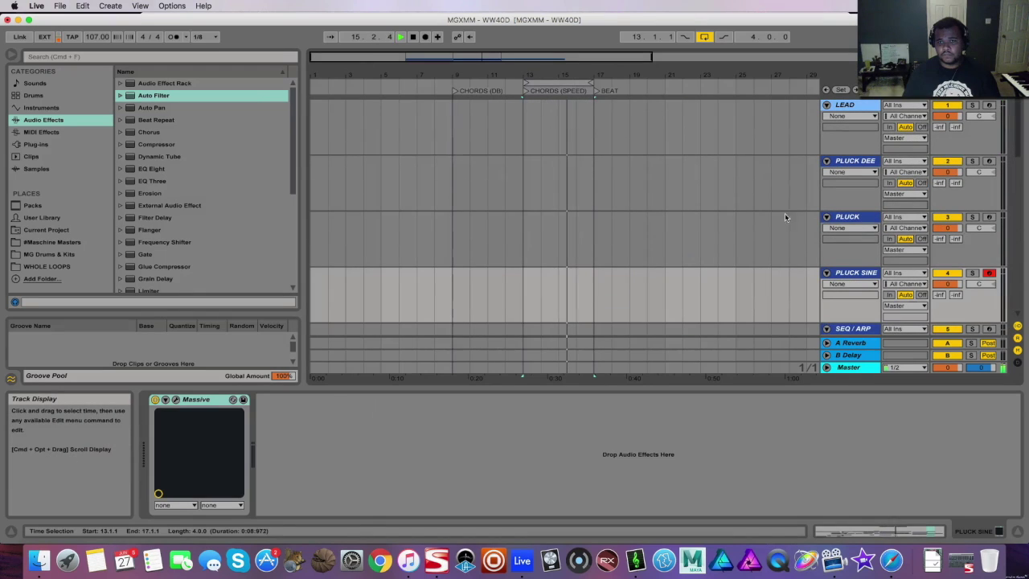
left_click(989, 104)
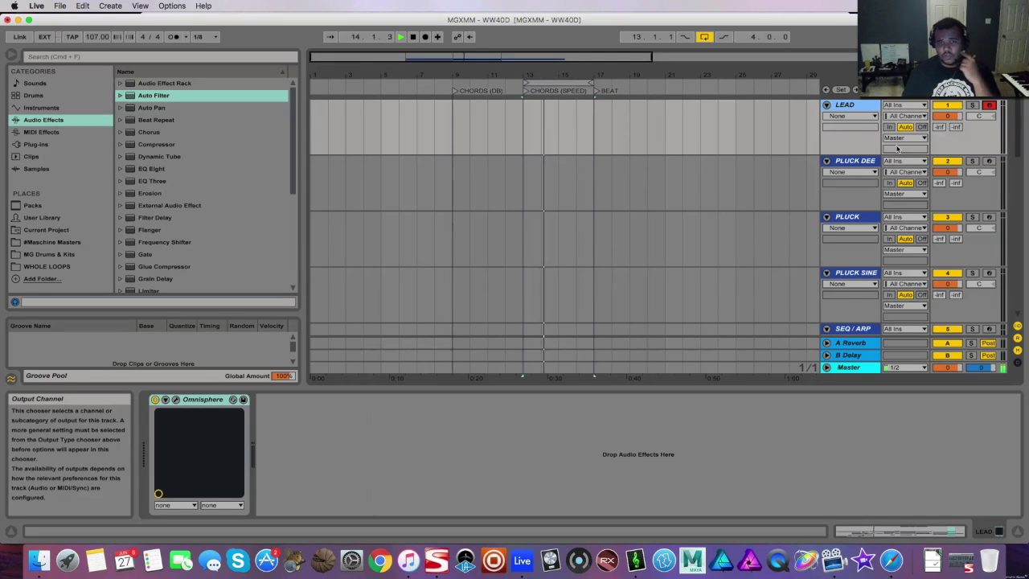
key("space")
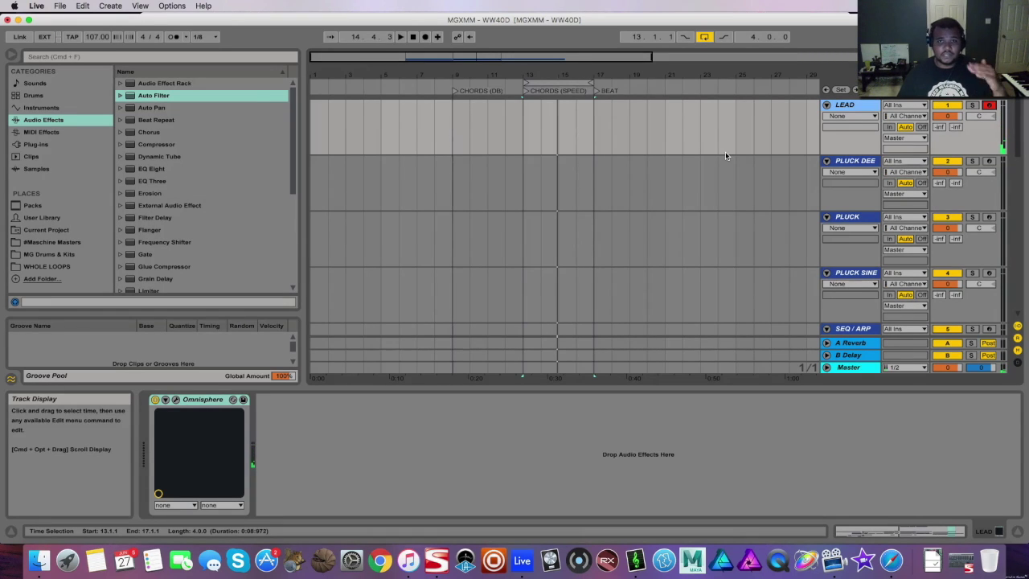
Move through the tracks below LEAD to IMPACT and VOX, arming VOX and showing its sampler and effect chain
key("Down")
key("Down")
key("Down")
key("Down")
key("Down")
key("Down")
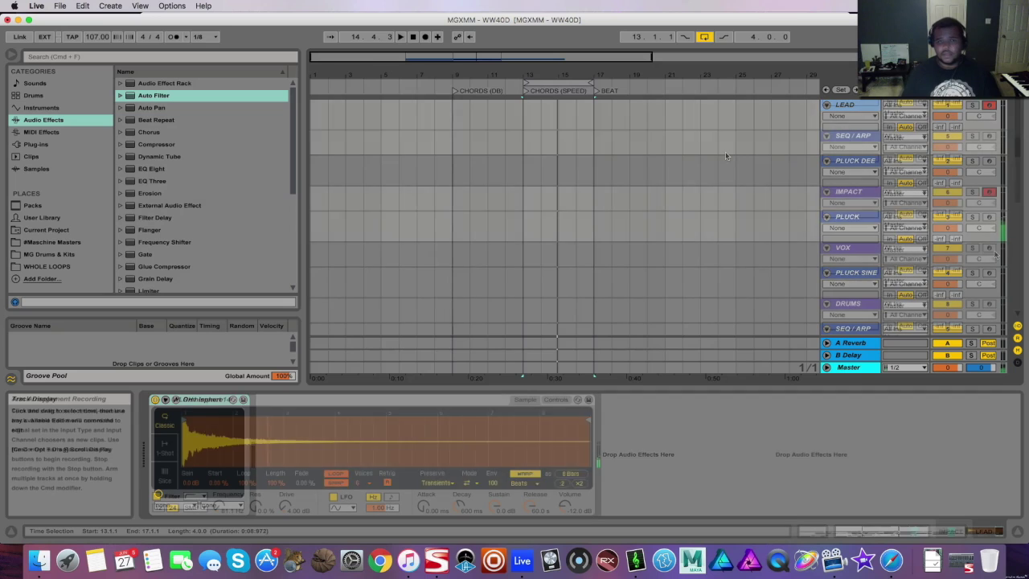
mouse_move(935, 532)
left_mouse_down()
mouse_move(971, 531)
mouse_move(937, 535)
left_mouse_up()
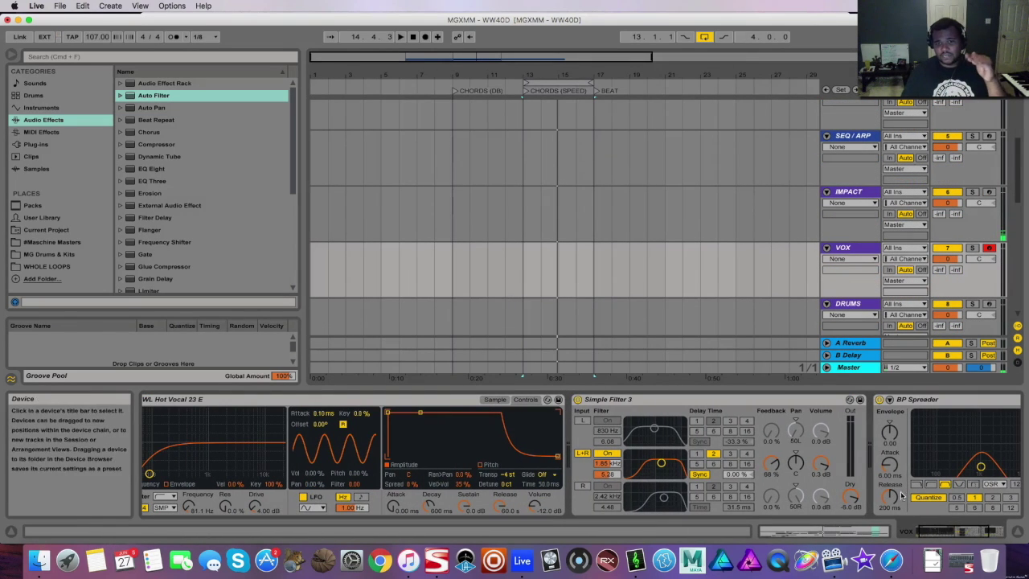
Move the four-bar loop to the BEAT section, bars 17 to 21, and replay the song from bar 17
left_click_drag(534, 86, 605, 85)
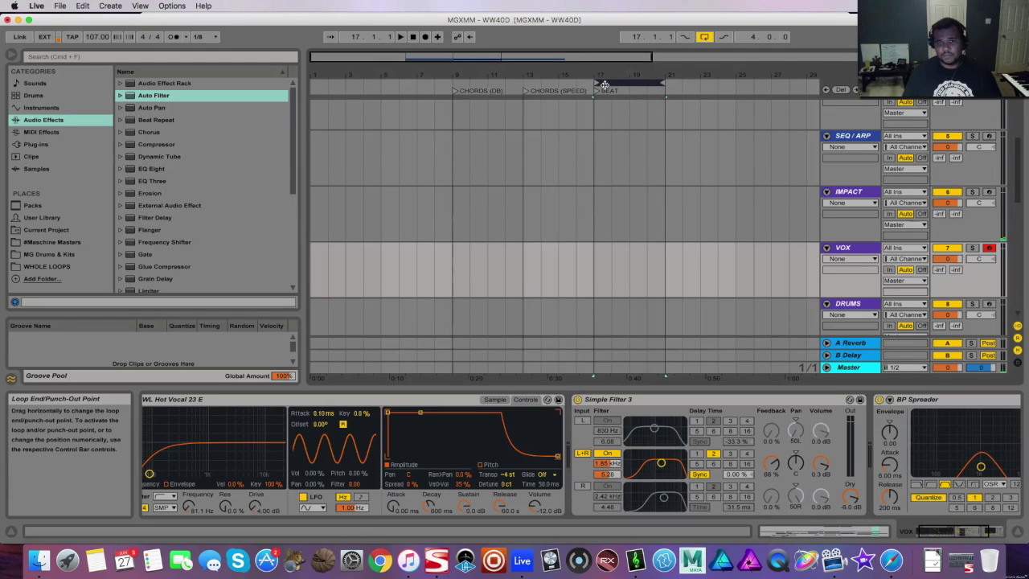
key("space")
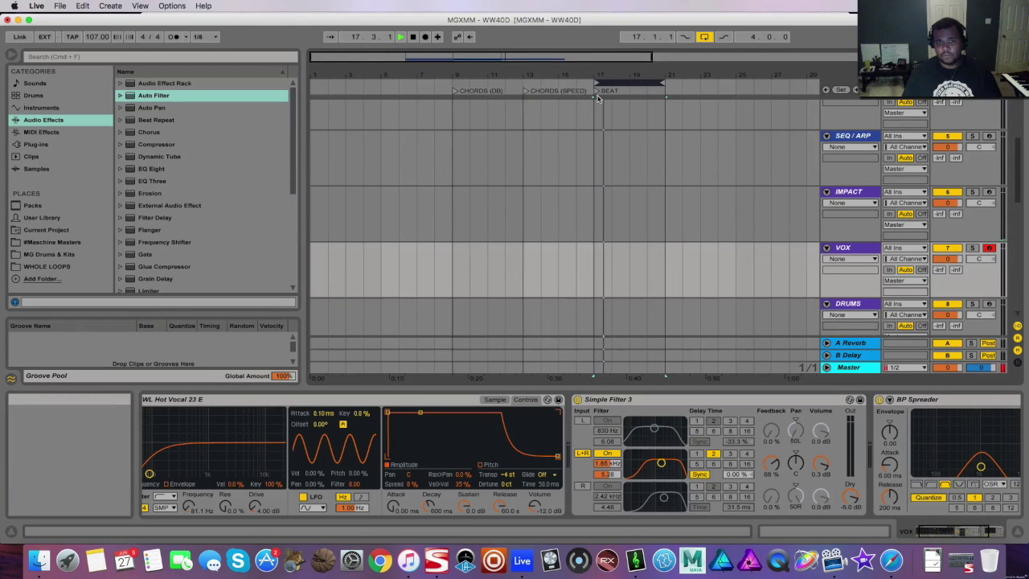
left_click(593, 153)
key("space")
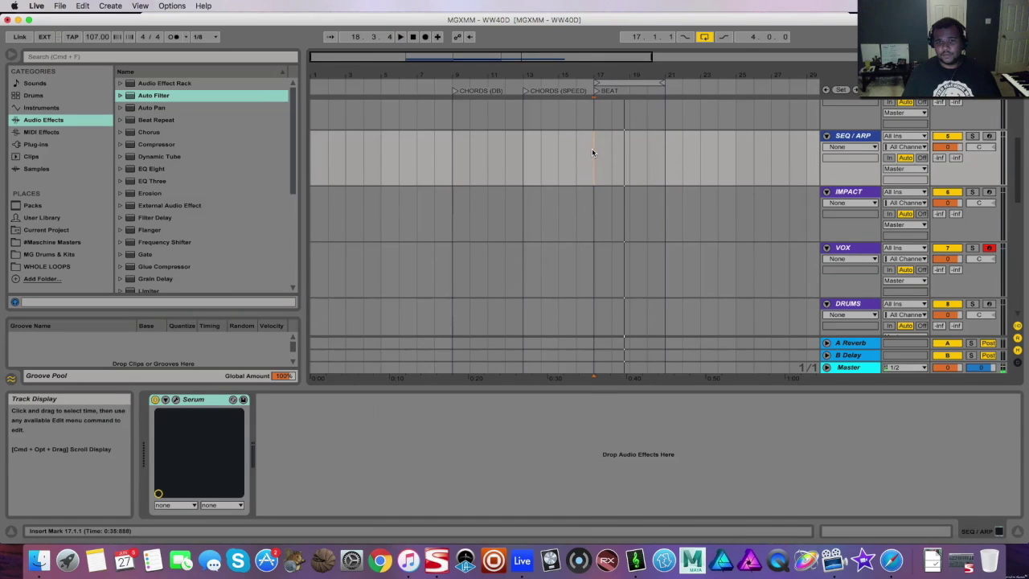
key("space")
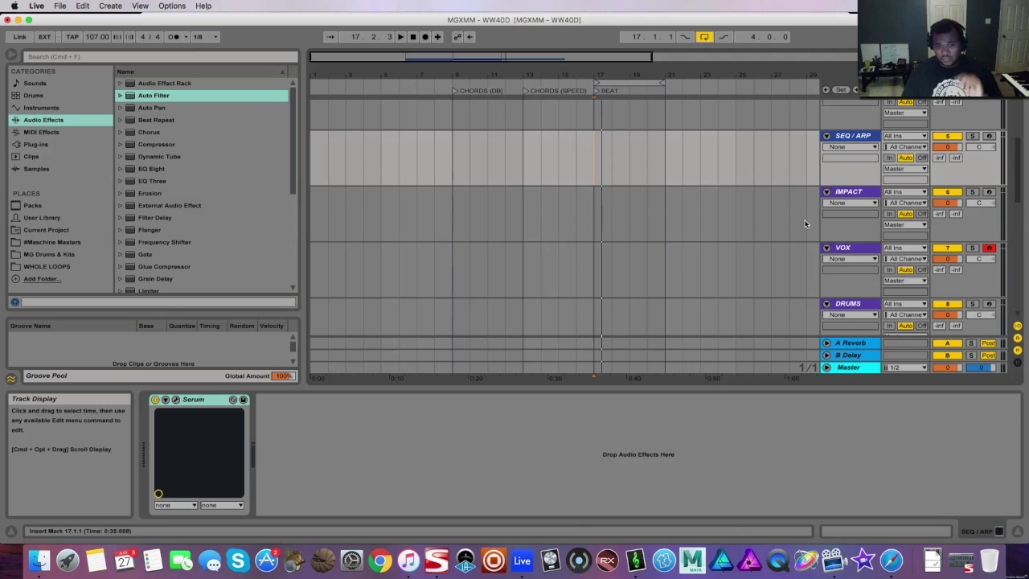
Review the VOX track's device chain, including the Simple Filter 3 delay and the BP Spreader filter
left_click(844, 248)
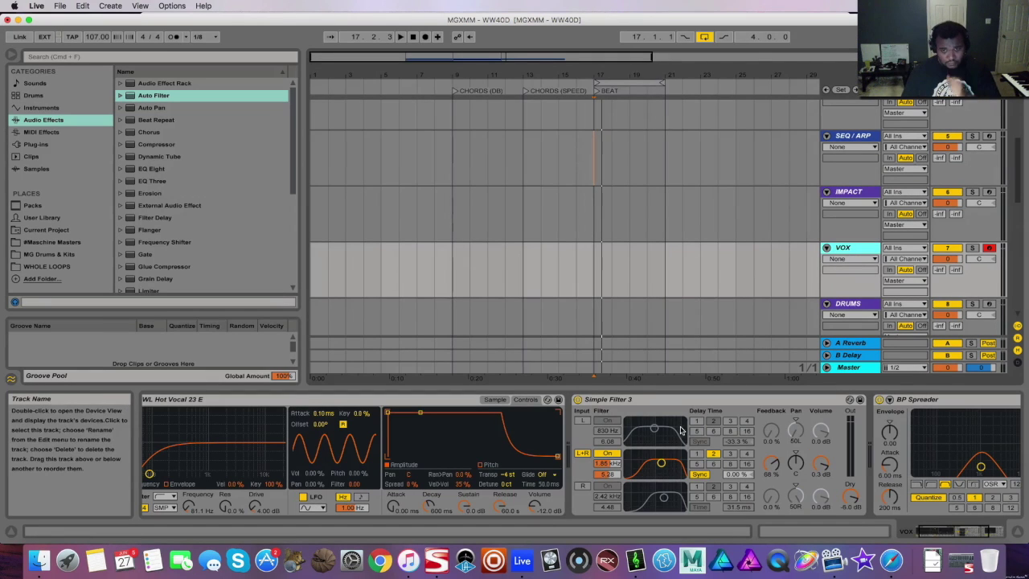
mouse_move(932, 532)
left_mouse_down()
mouse_move(957, 537)
mouse_move(947, 536)
left_mouse_up()
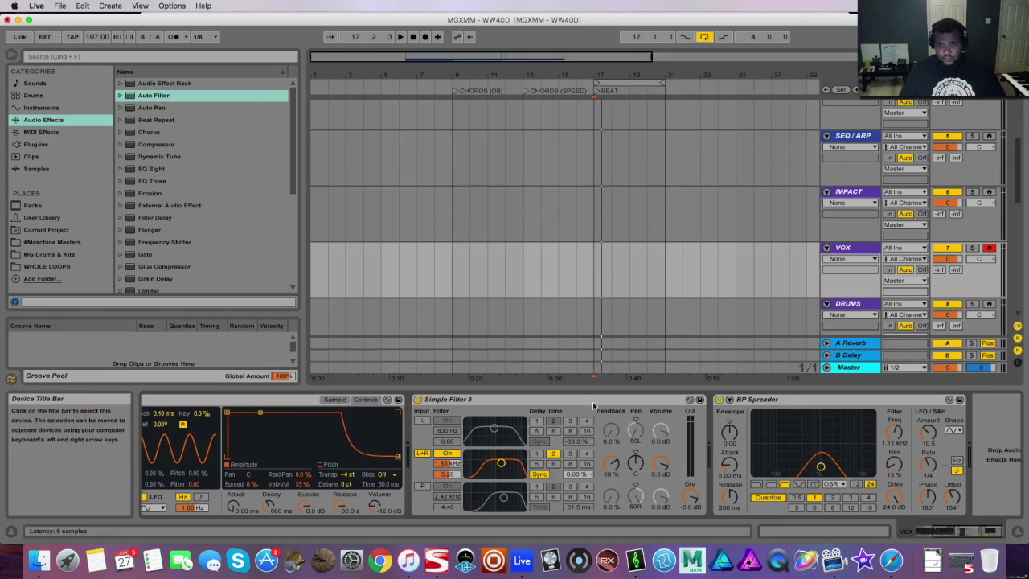
left_click(801, 400)
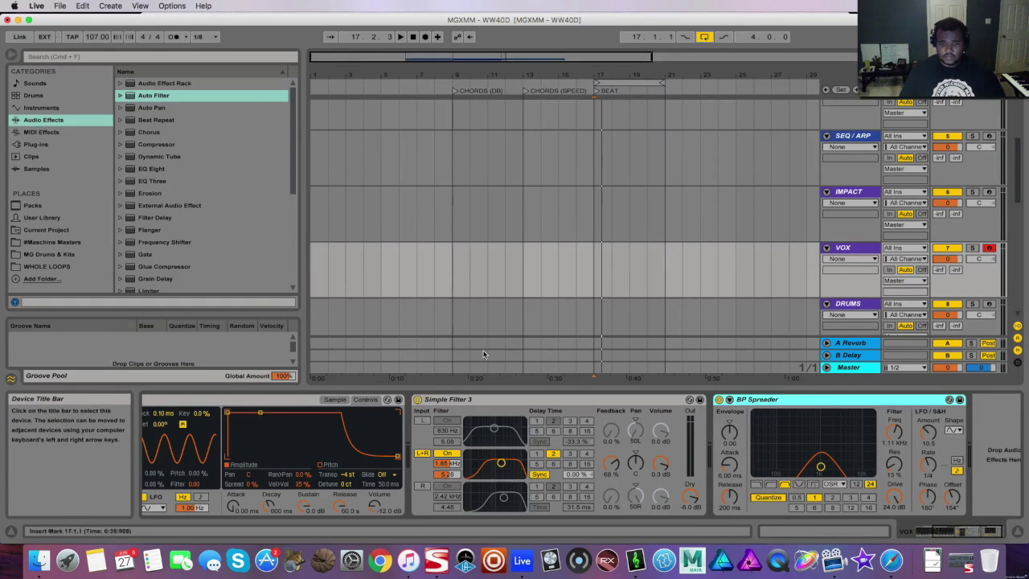
scroll(209, 208, "down", 1)
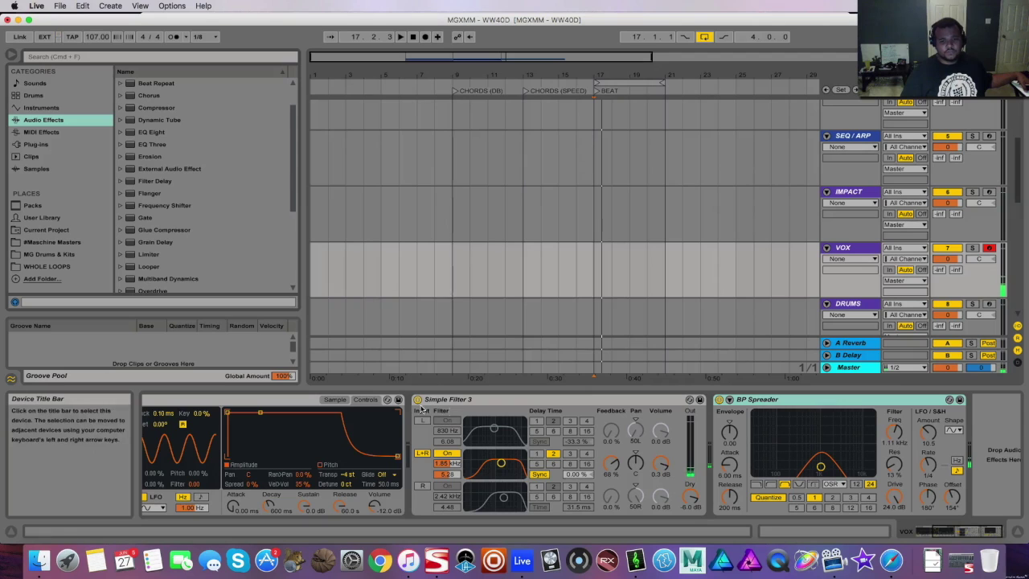
Try L+R delay times of 1 and 4 sixteenths in VOX's Simple Filter 3, return to 2, and select BP Spreader
left_click(536, 455)
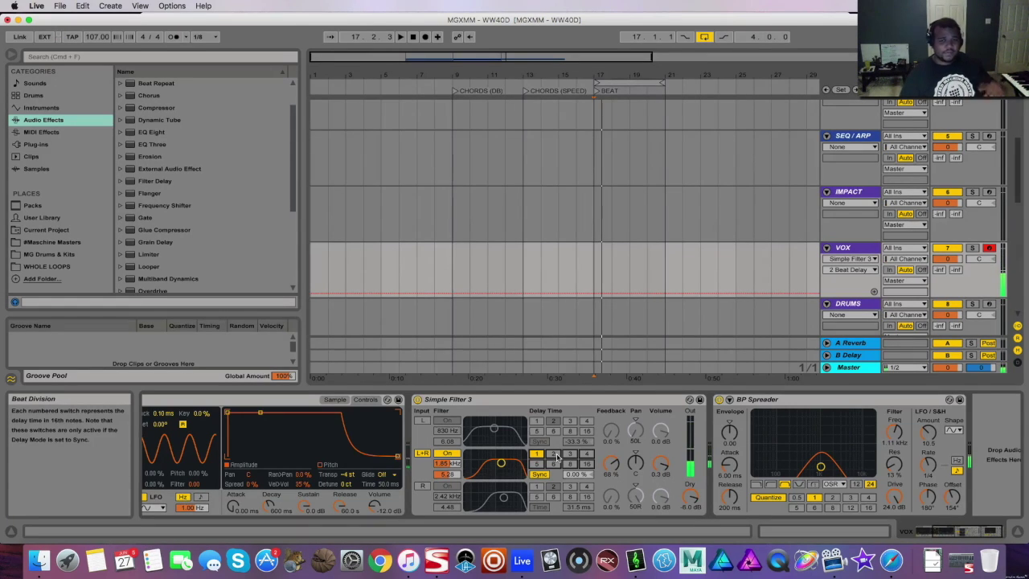
left_click(554, 455)
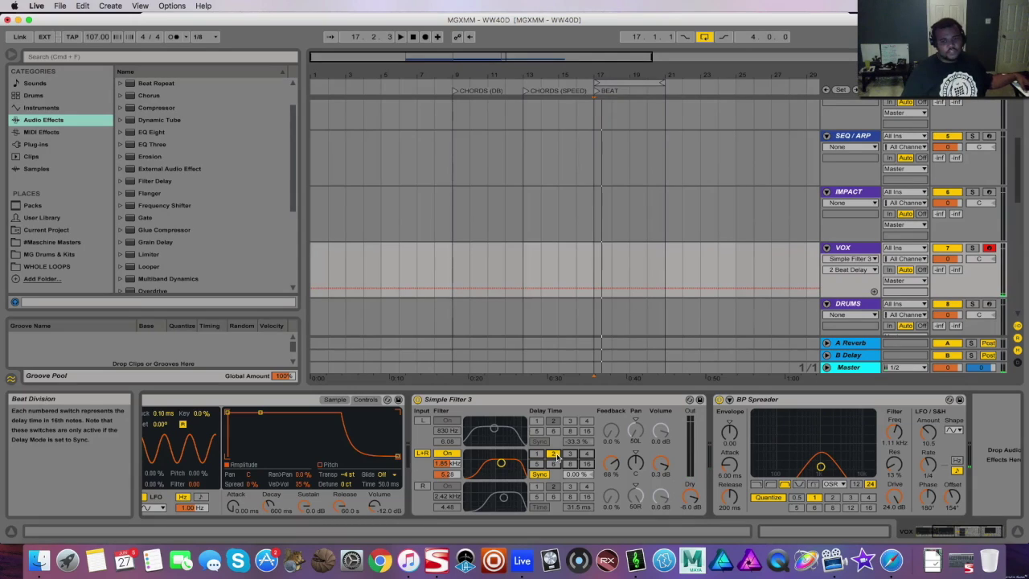
left_click(586, 454)
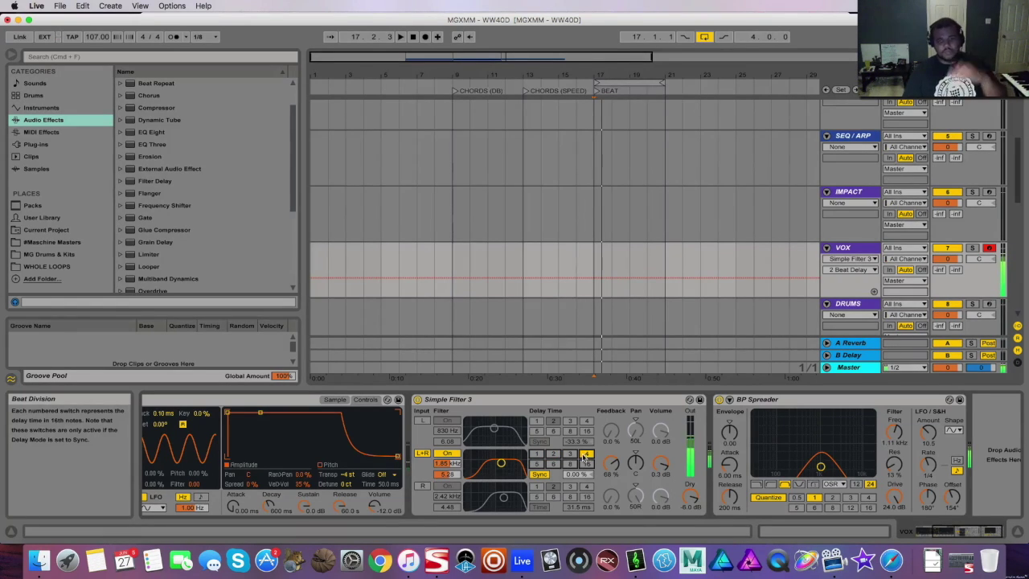
left_click(554, 455)
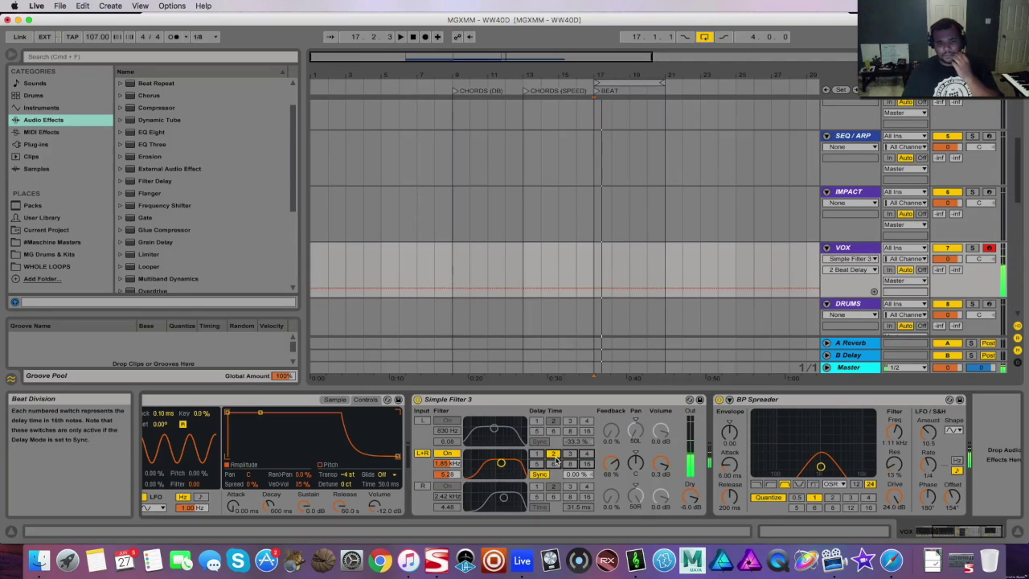
left_click(805, 400)
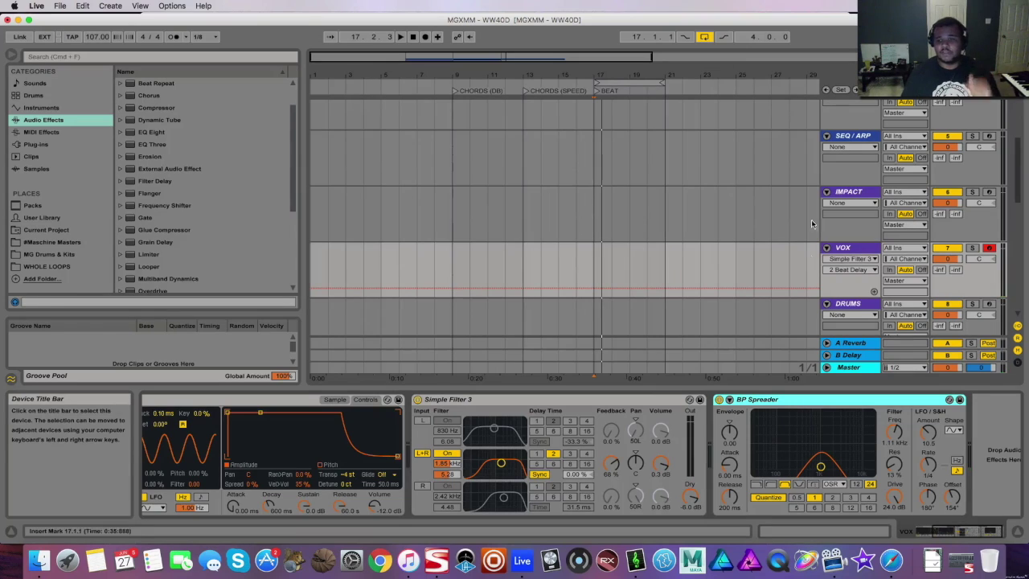
scroll(805, 203, "down", 5)
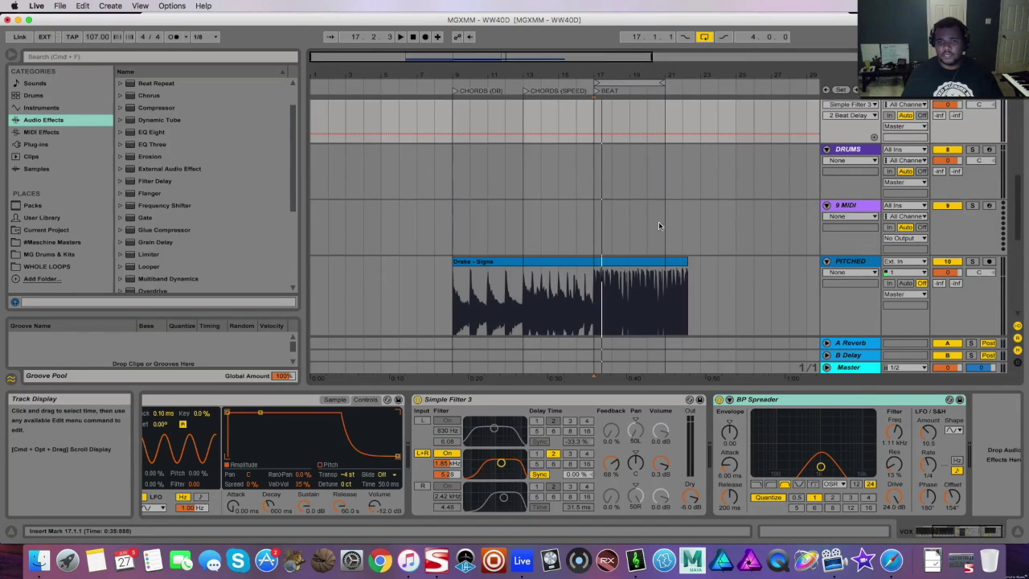
Play the four-bar BEAT loop from bars 17 to 21 and examine the drum hits in the PITCHED track's waveform
left_click(608, 82)
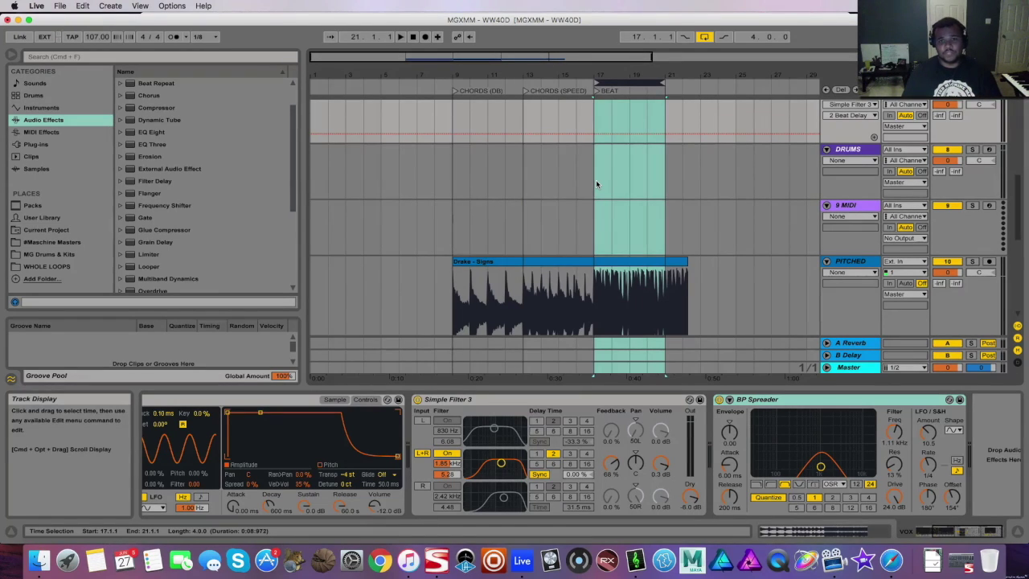
key("space")
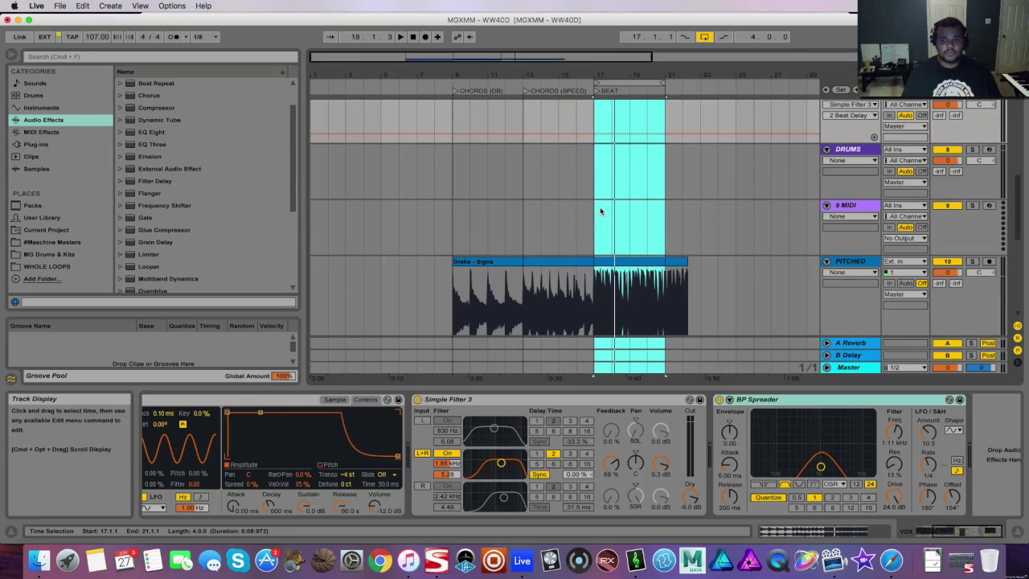
left_click_drag(642, 56, 685, 195)
scroll(687, 198, "up", 3)
scroll(683, 196, "down", 7)
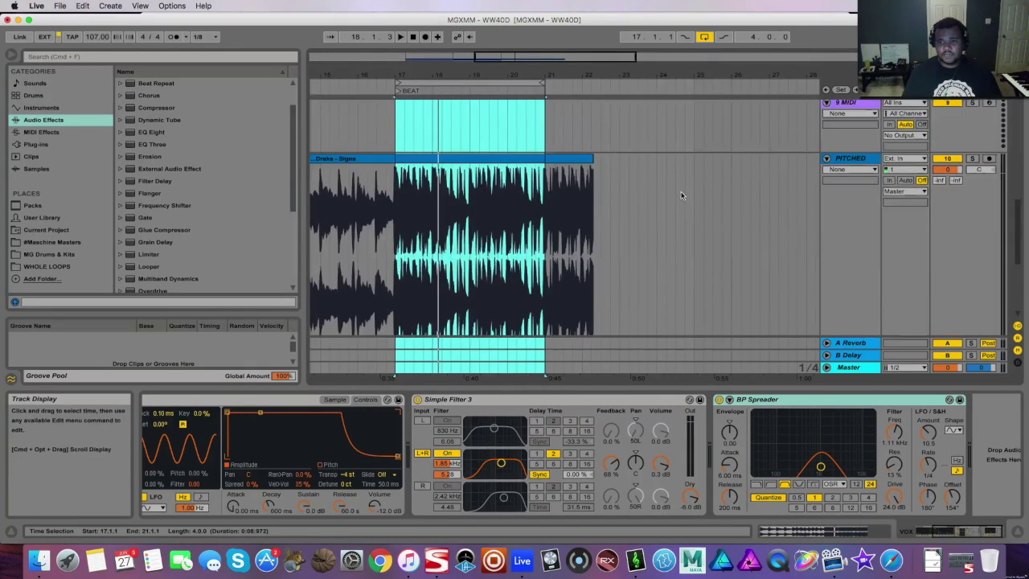
scroll(682, 195, "down", 1)
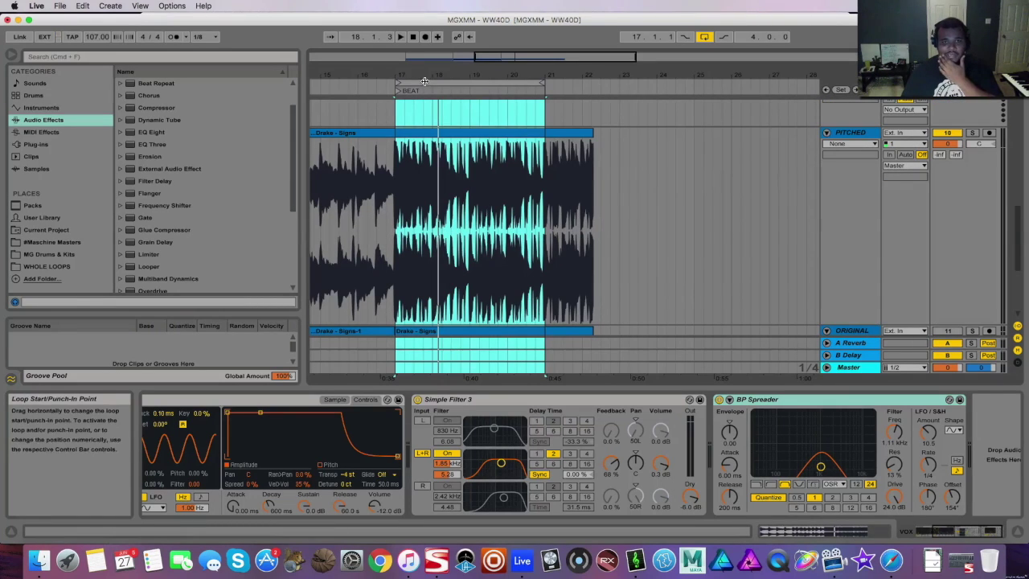
left_click_drag(504, 58, 455, 120)
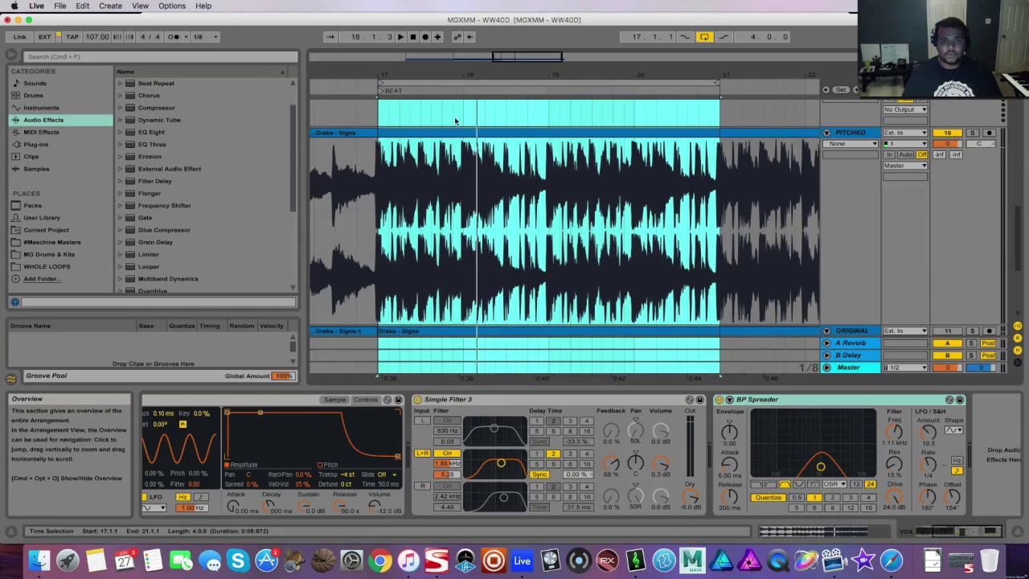
left_click(502, 105)
key("space")
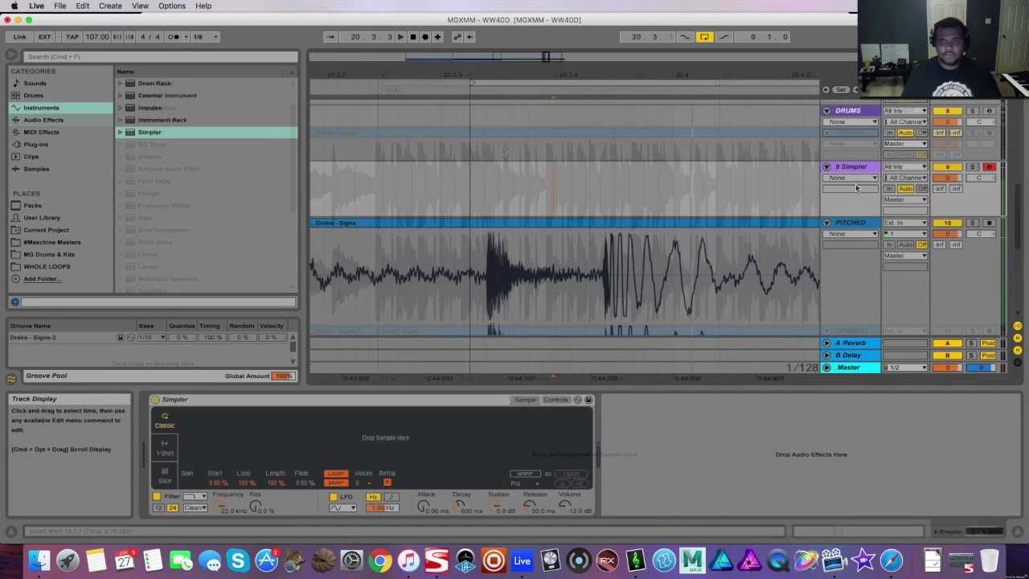
Split off the roughly 140 ms hit between 20.3.3 and 20.3.4 in the PITCHED clip and consolidate it
left_click(489, 404)
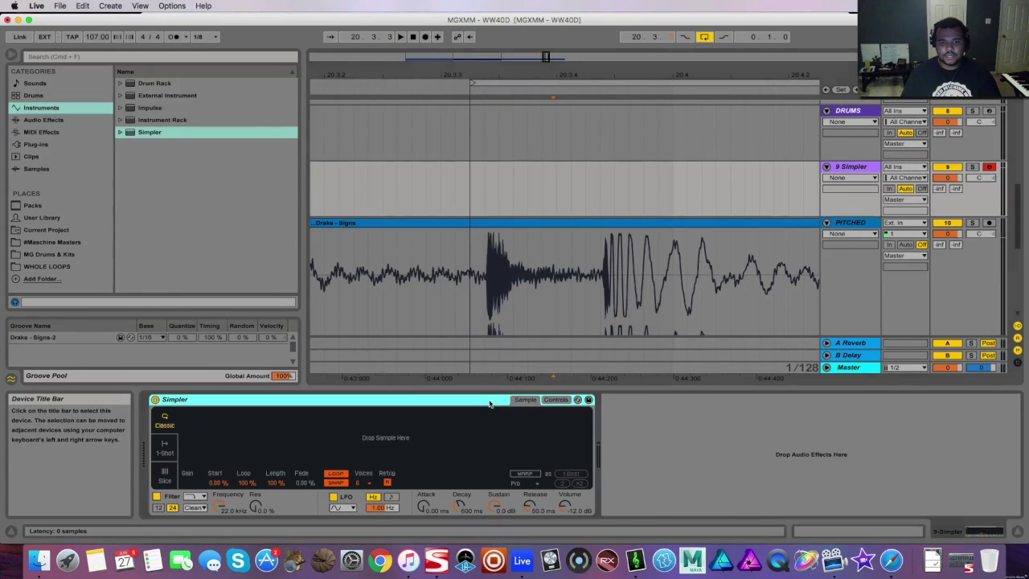
left_click(851, 168)
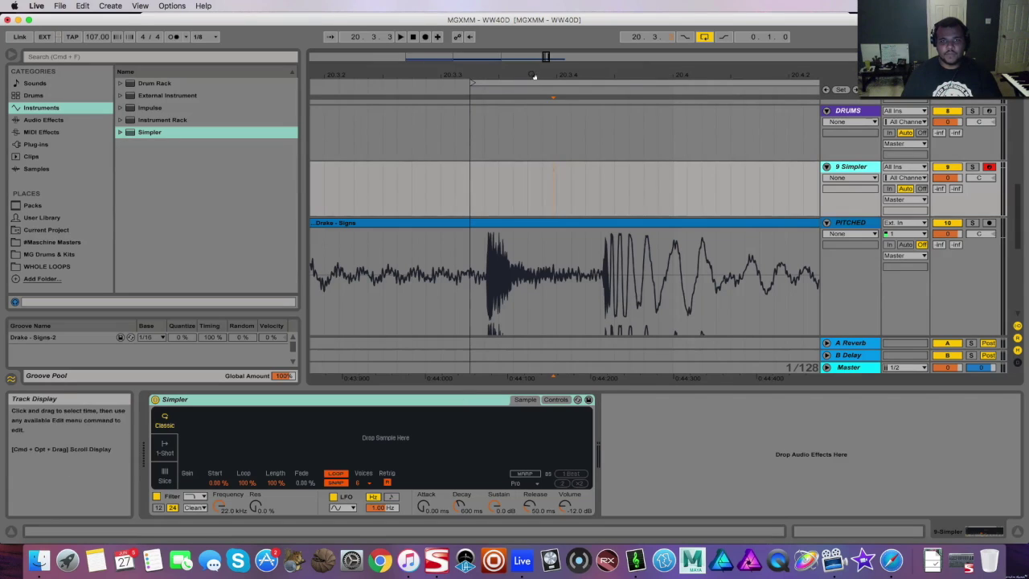
left_click_drag(532, 74, 472, 85)
left_click(396, 301)
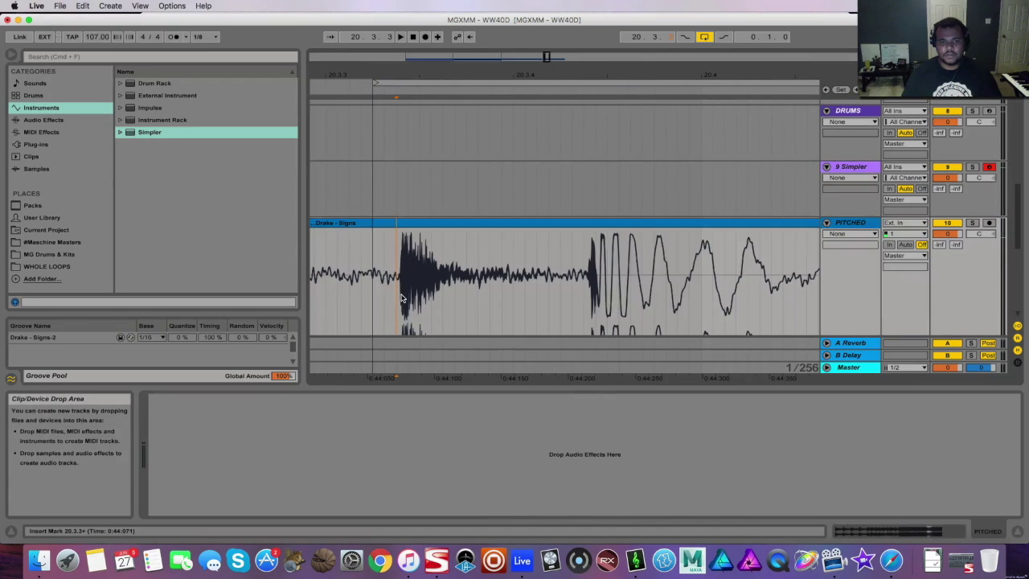
left_click_drag(420, 75, 512, 95)
left_click_drag(432, 75, 376, 76)
left_click_drag(358, 286, 808, 303)
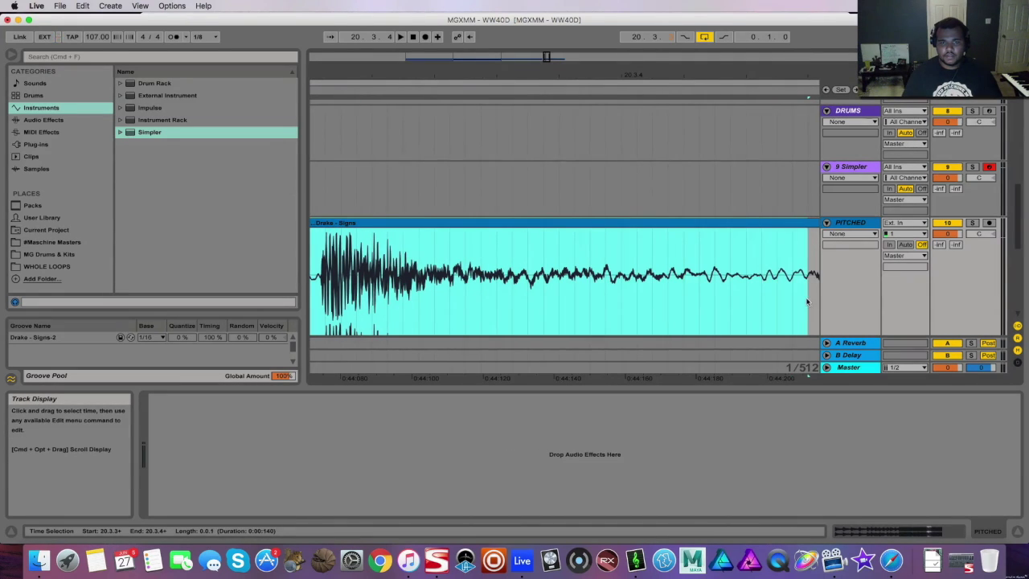
right_click(644, 256)
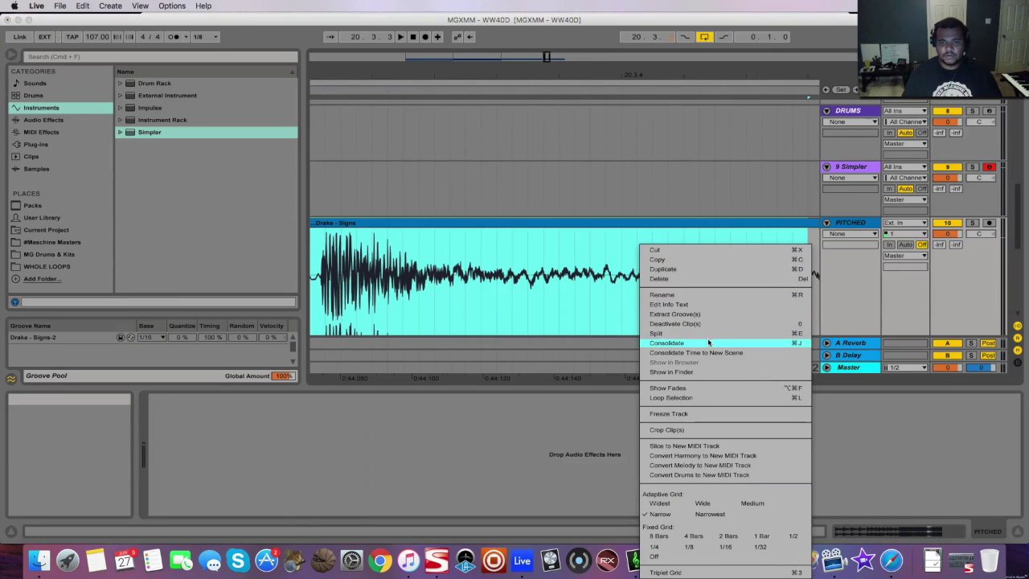
left_click(695, 333)
right_click(624, 252)
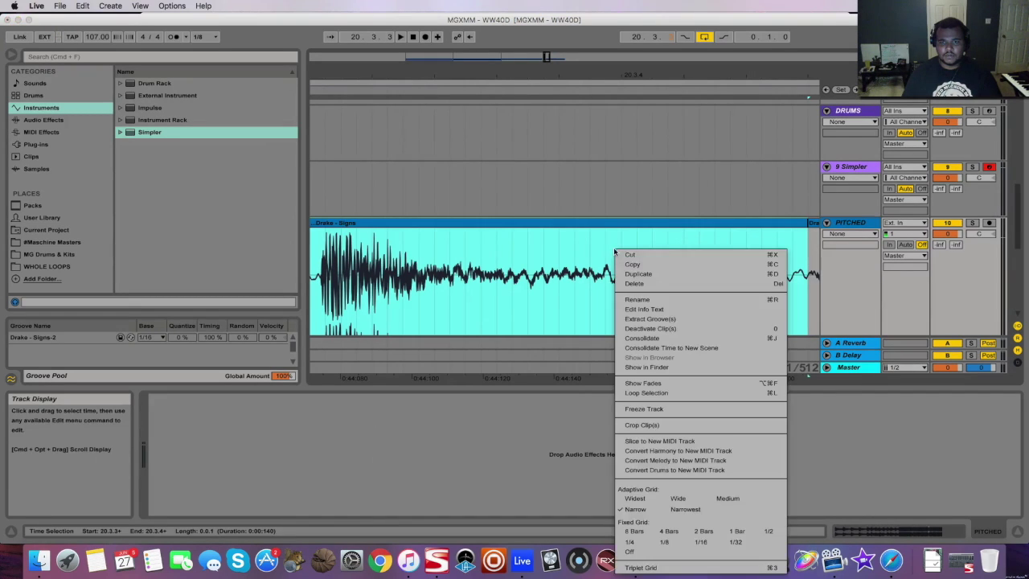
left_click(693, 341)
Load the consolidated Drake - Signs-4 clip into the empty Simpler on track 9
left_click(697, 205)
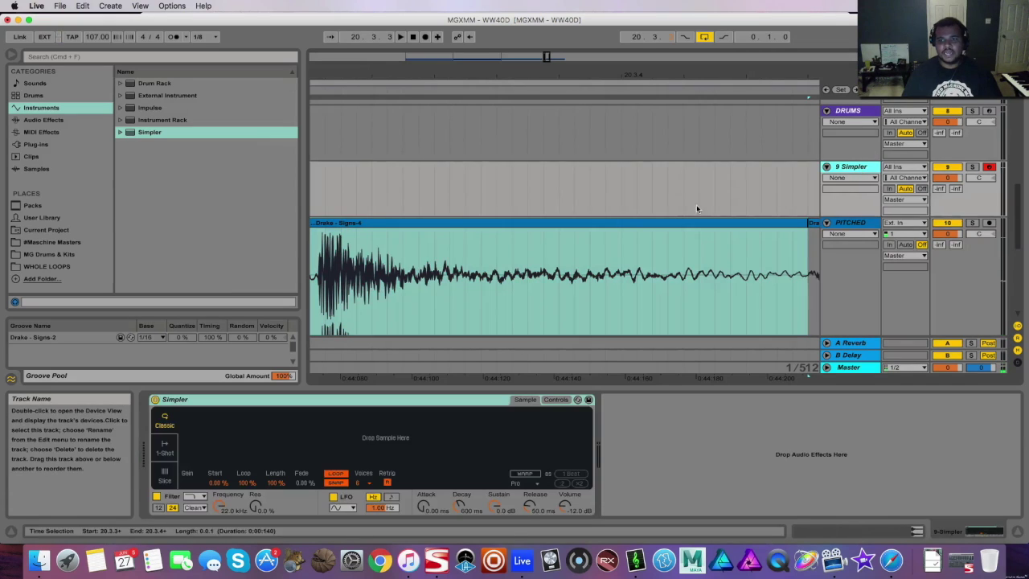
left_click_drag(442, 222, 392, 448)
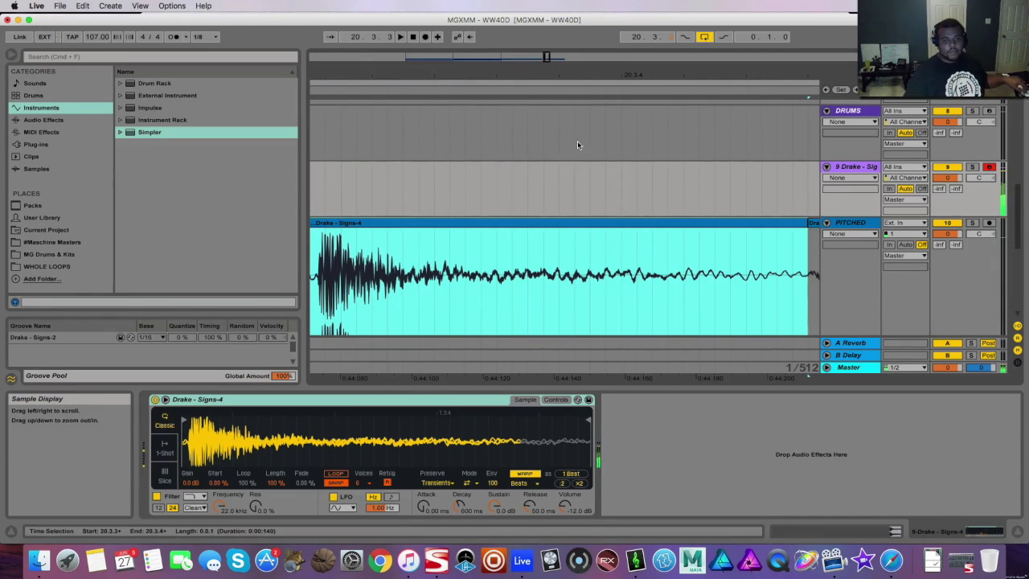
Split off the following hit in PITCHED, about 272 ms long and ending just after 20.4.2, and consolidate it
left_click_drag(576, 74, 577, 97)
left_click(416, 241)
left_click(417, 214)
left_click(420, 223)
left_click(587, 267)
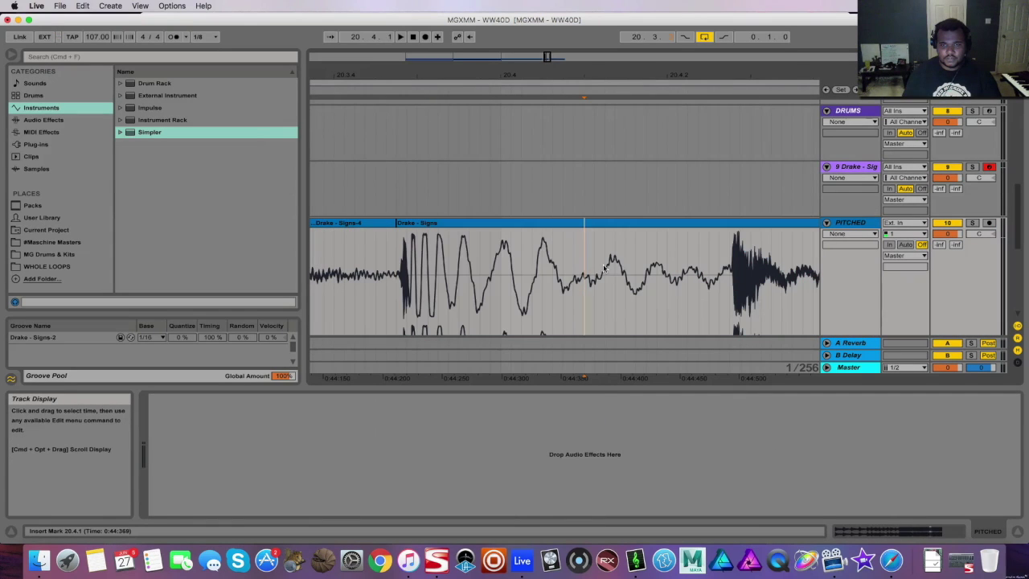
left_click_drag(607, 269, 596, 268)
left_click(682, 277)
left_click_drag(720, 282, 396, 283)
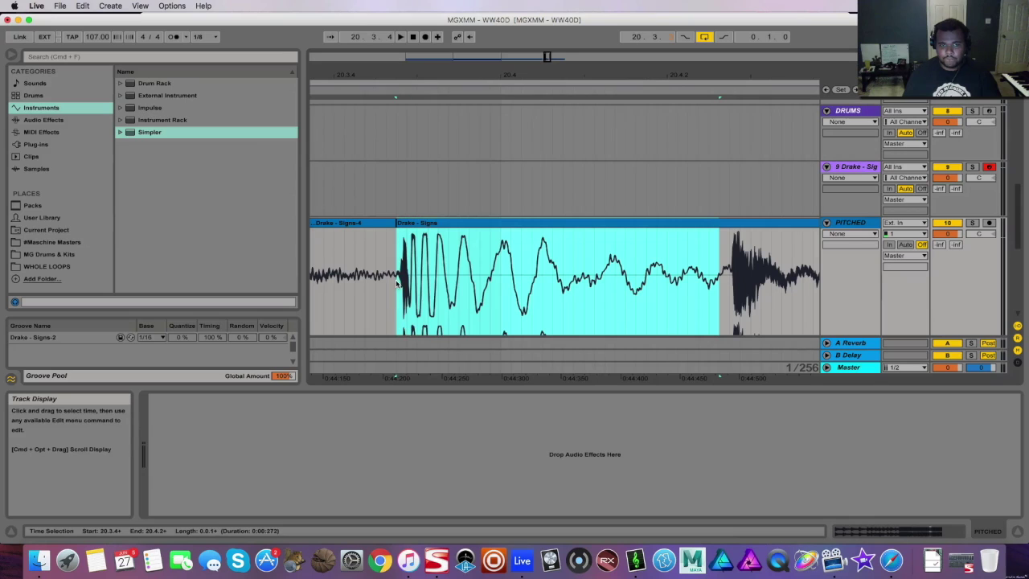
right_click(579, 223)
left_click(635, 312)
right_click(657, 229)
left_click(683, 317)
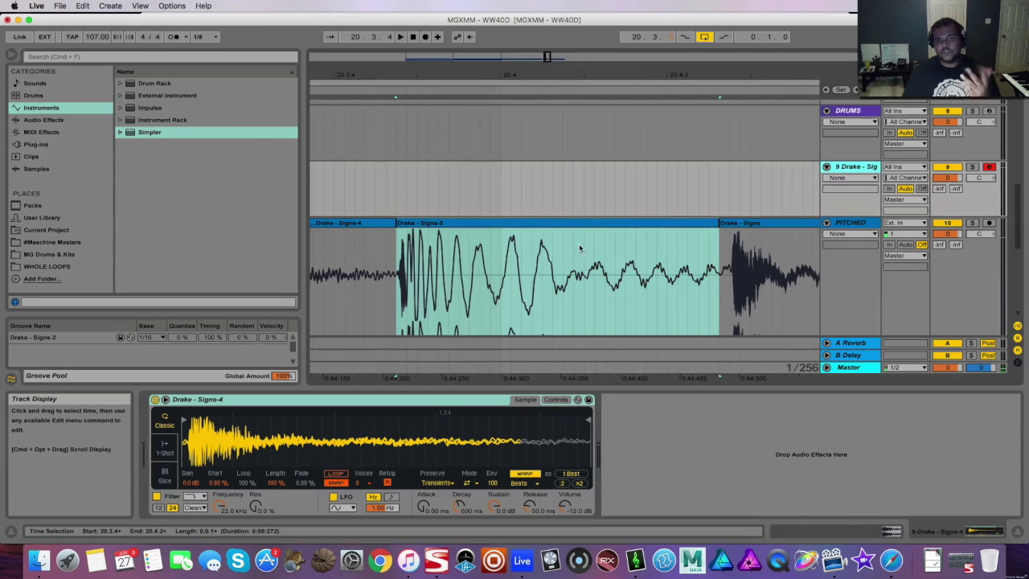
Replace the sample in track 9's Simpler with the Drake - Signs-5 clip
left_click(539, 225)
left_click_drag(420, 459, 420, 456)
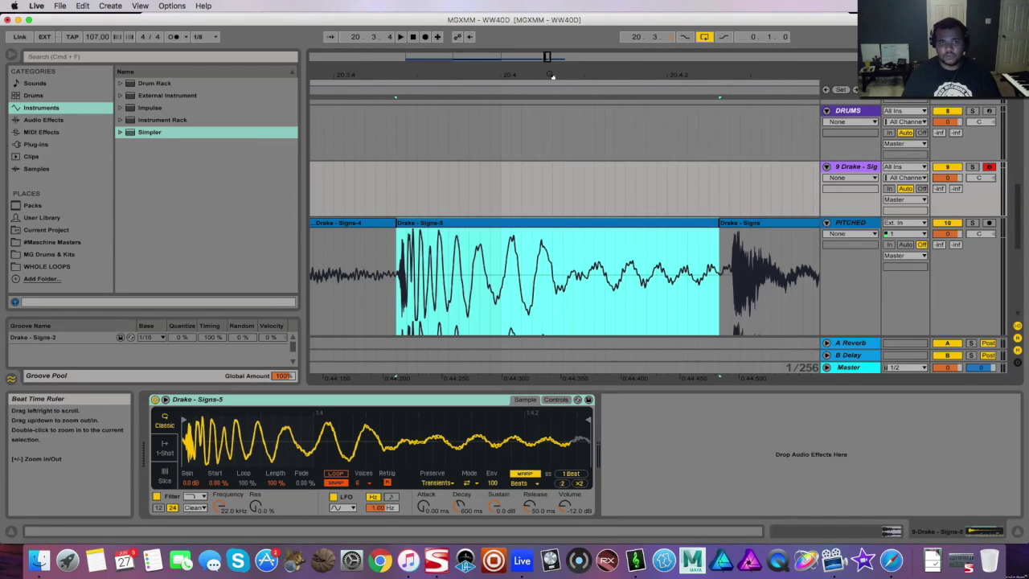
Load the Drake - Signs-4 and Drake - Signs-5 clips into slots 7 and 8 of Impulse on the DRUMS track
left_click_drag(552, 75, 552, 38)
scroll(789, 205, "up", 2)
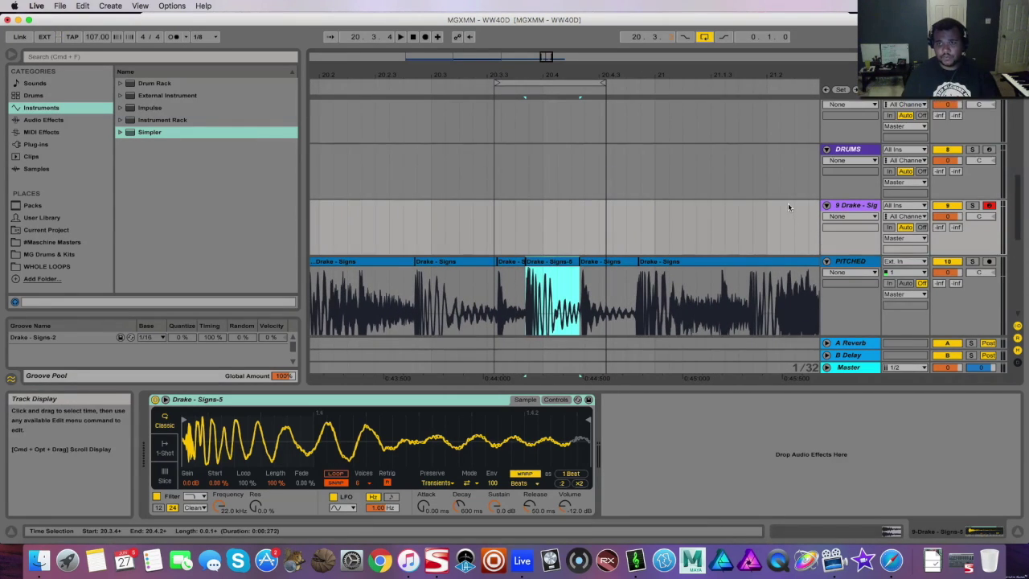
left_click(848, 150)
scroll(543, 277, "down", 2)
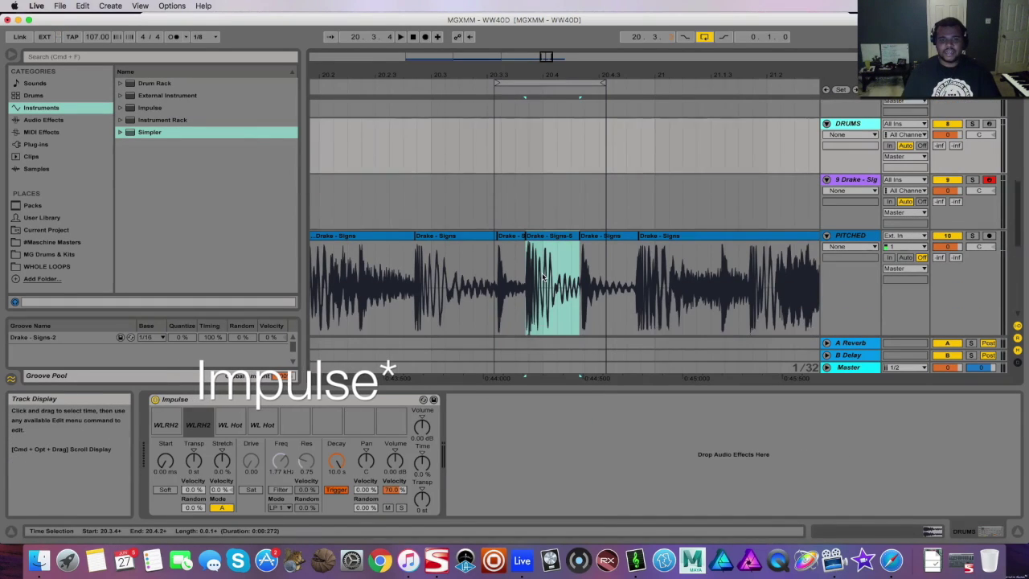
left_click(507, 224)
left_click(859, 167)
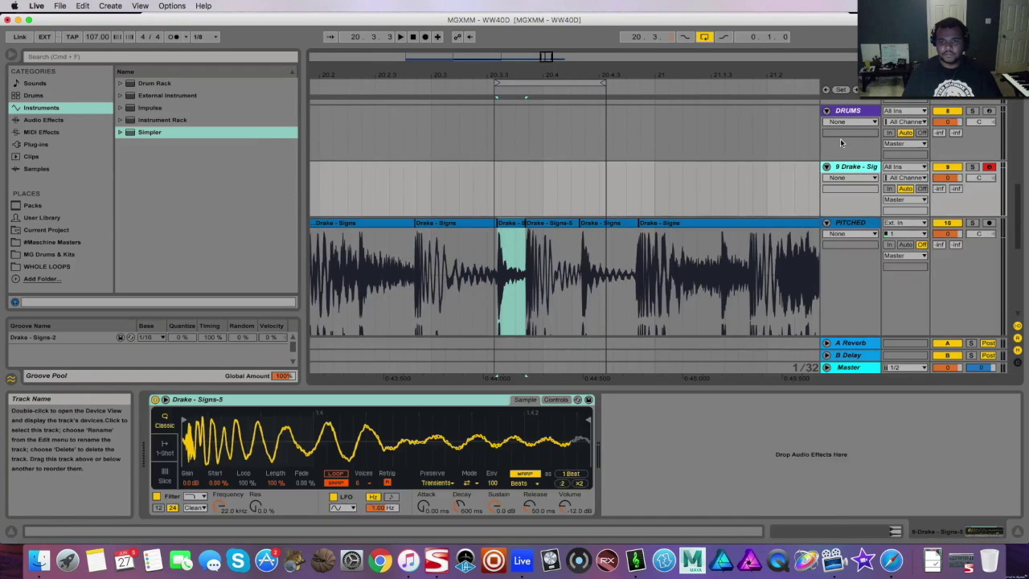
left_click(856, 111)
left_click_drag(513, 226, 366, 443)
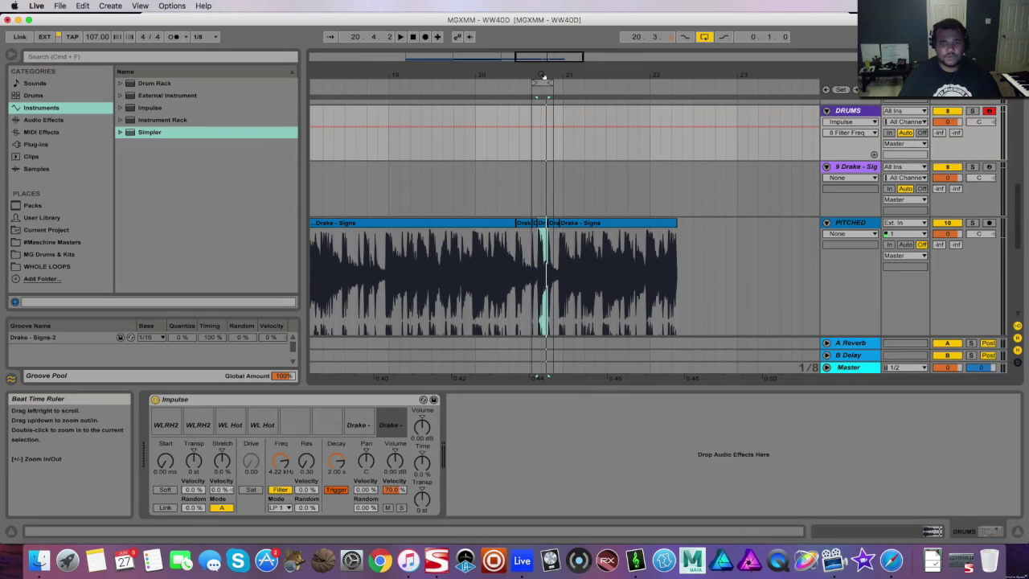
Loop bars 9 to 11 at the start of the CHORDS (DB) section and start playback there
left_click_drag(550, 62, 443, 48)
left_click(504, 205)
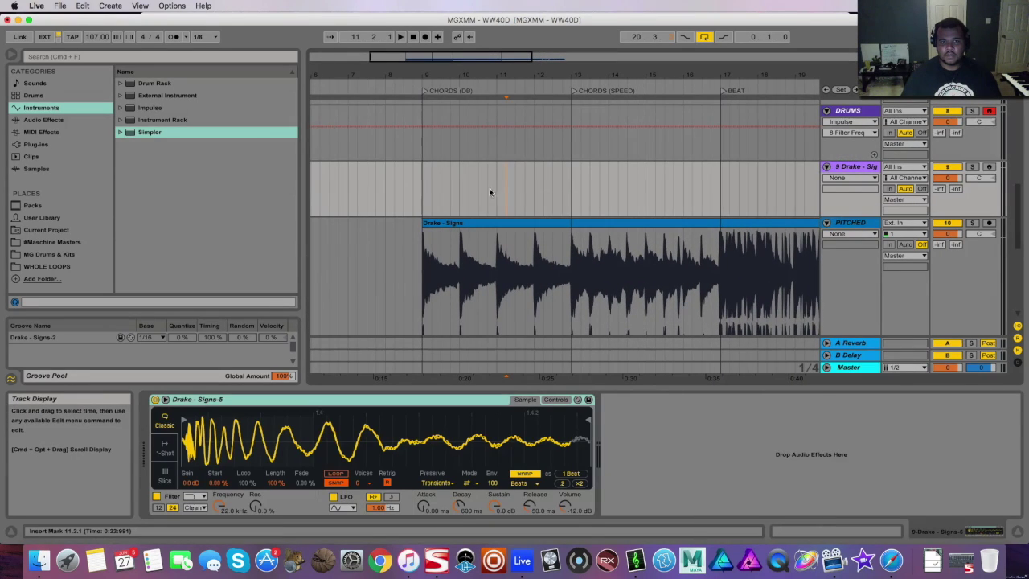
left_click_drag(491, 191, 429, 186)
key("super+l")
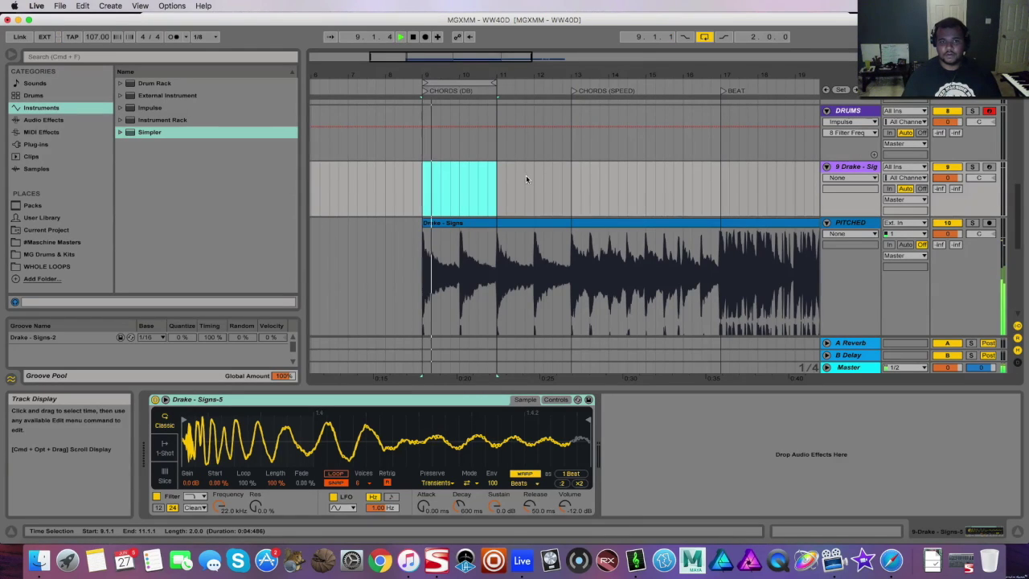
Set the DRUMS track's automation display to None and insert a two-bar MIDI clip over bars 9 to 11
scroll(495, 184, "up", 2)
left_click_drag(496, 206, 422, 202)
left_click(832, 174)
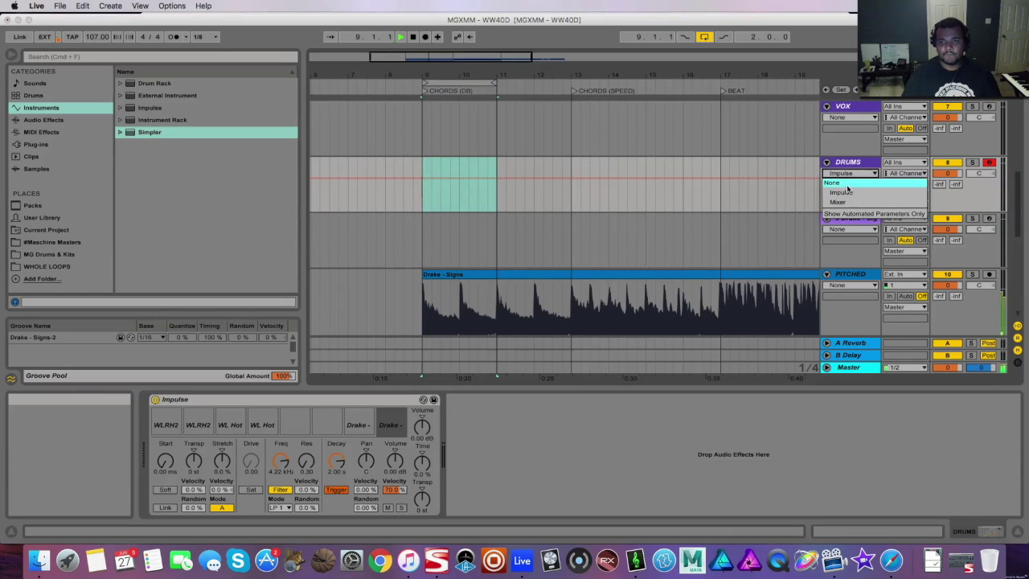
left_click(453, 185)
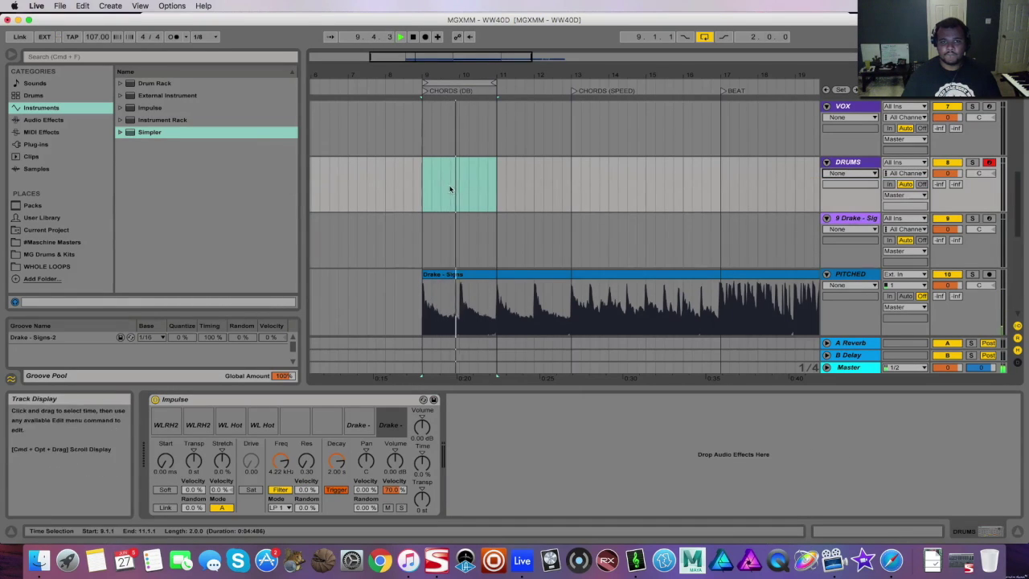
right_click(452, 187)
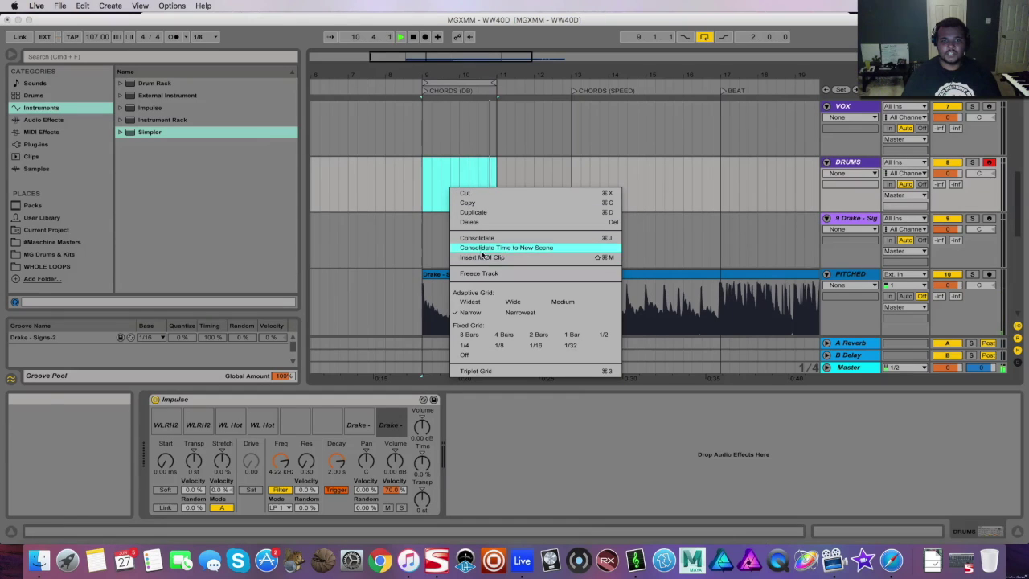
left_click(483, 257)
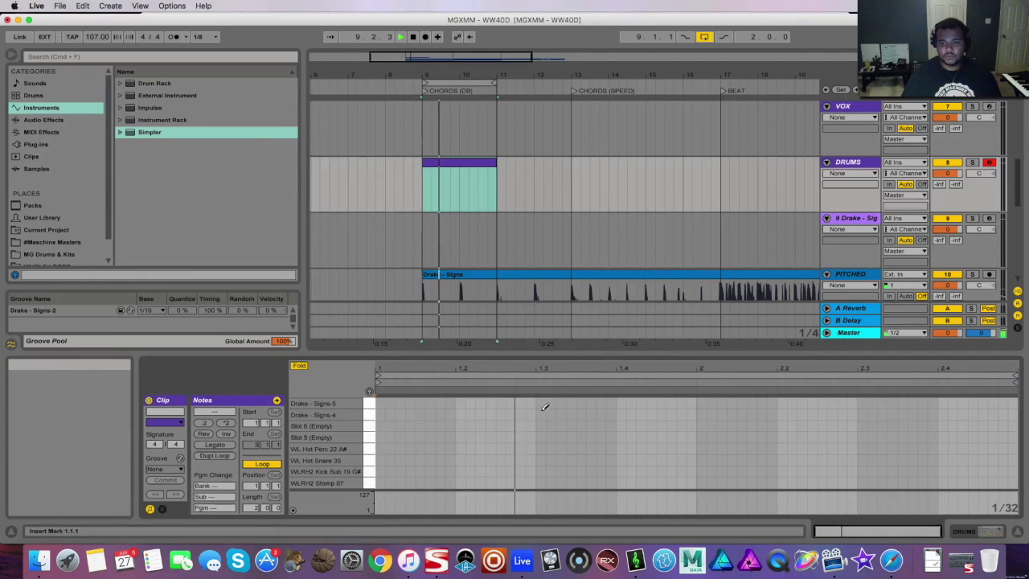
Set the note grid to 1/16 and draw a Drake - Signs-5 note on each of the clip's eight beats
right_click(514, 459)
left_click(600, 407)
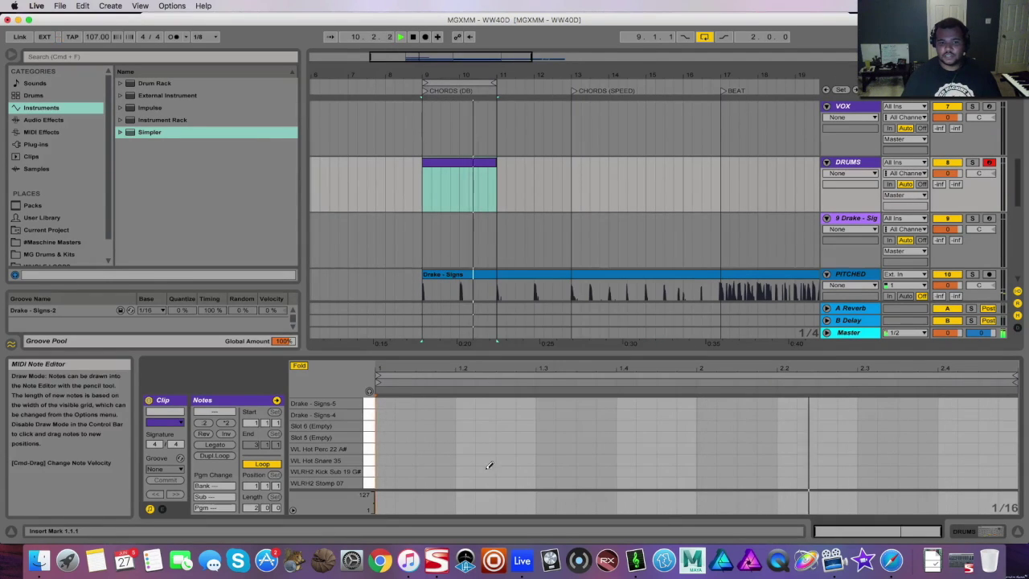
left_click(381, 403)
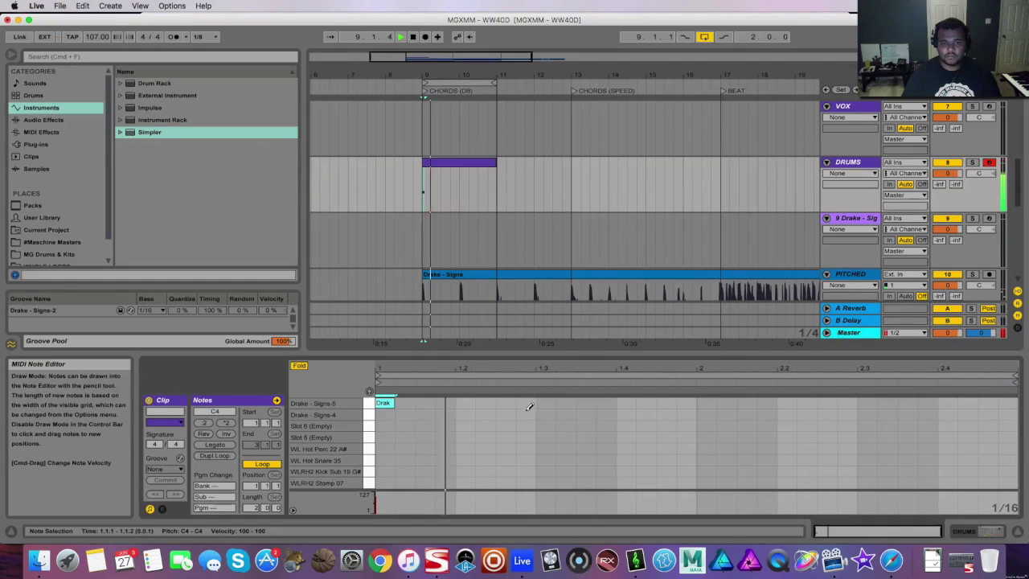
left_click(463, 402)
left_click(544, 402)
left_click(624, 403)
left_click(705, 403)
left_click(785, 402)
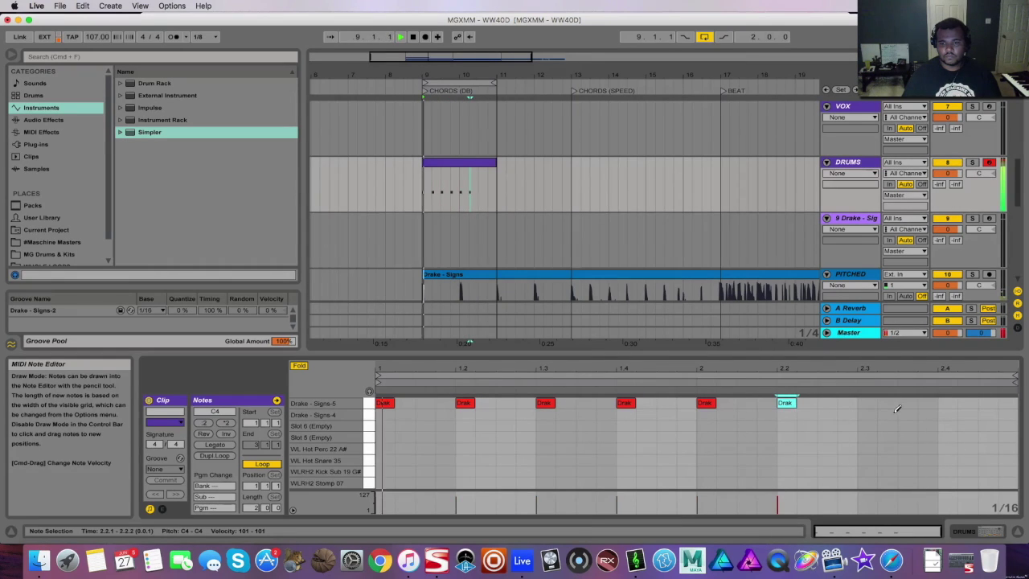
left_click(865, 403)
left_click(943, 403)
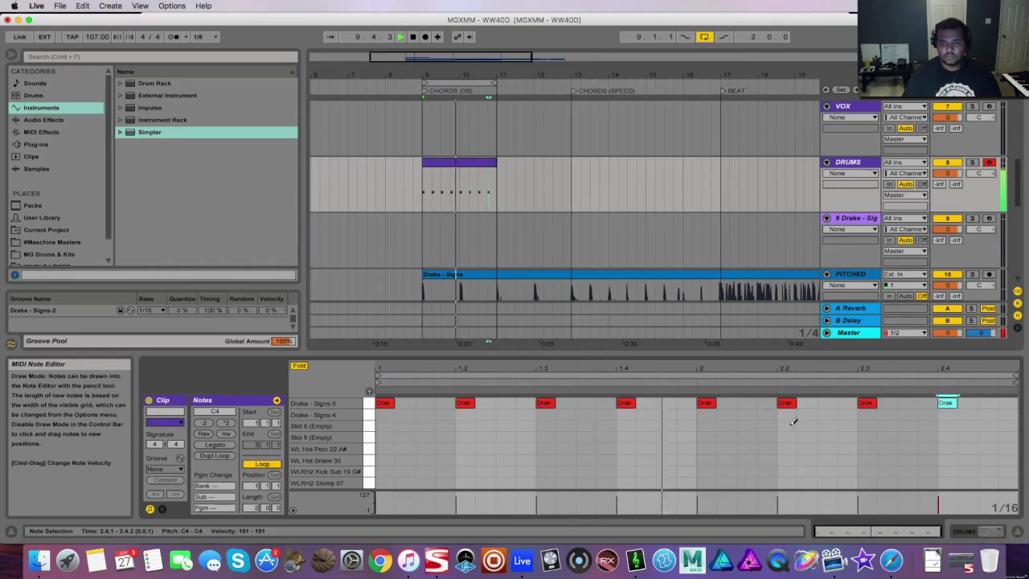
Add two 1/32 Drake - Signs-4 notes just before and after beat 1.2 and duplicate the pair through both bars of the clip
left_click(419, 412)
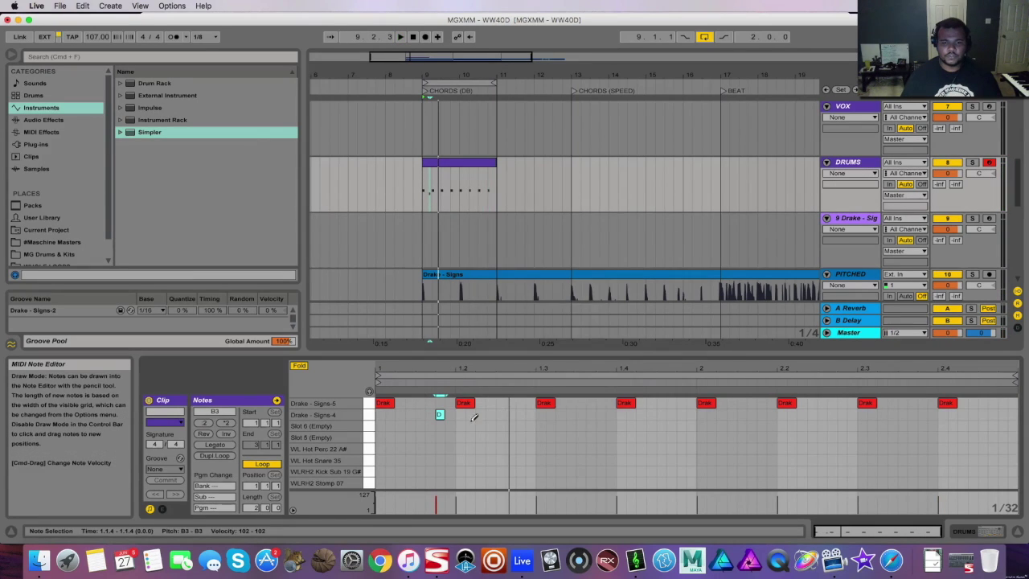
right_click(472, 418)
left_click(438, 373)
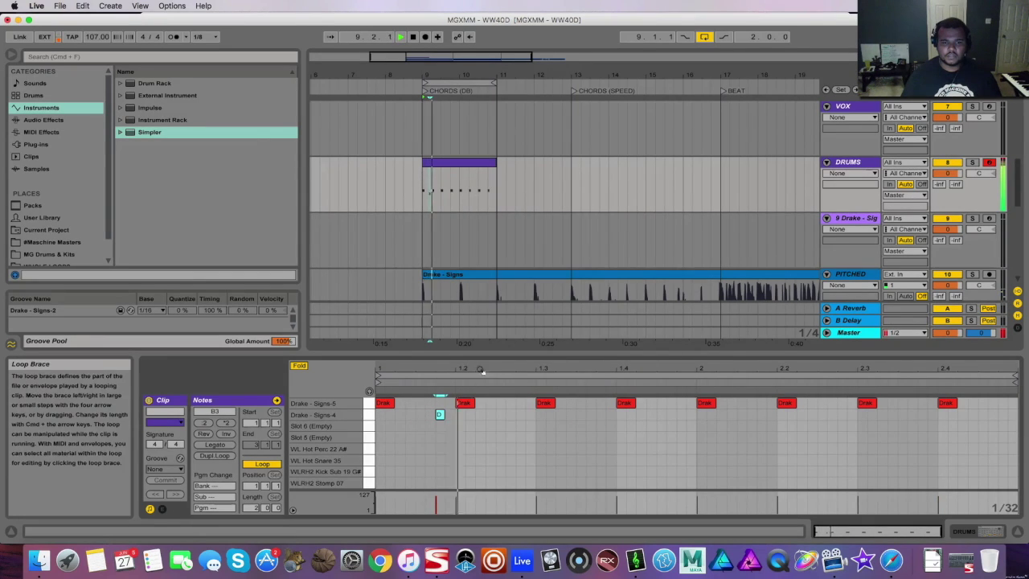
left_click(500, 415)
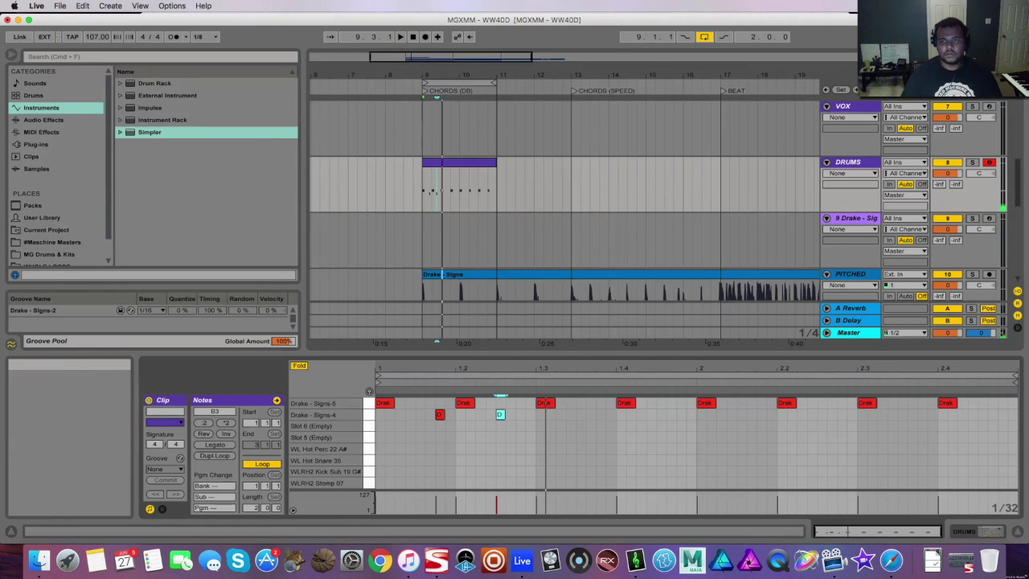
left_click(520, 434)
left_click_drag(527, 426, 440, 422)
key("super+d")
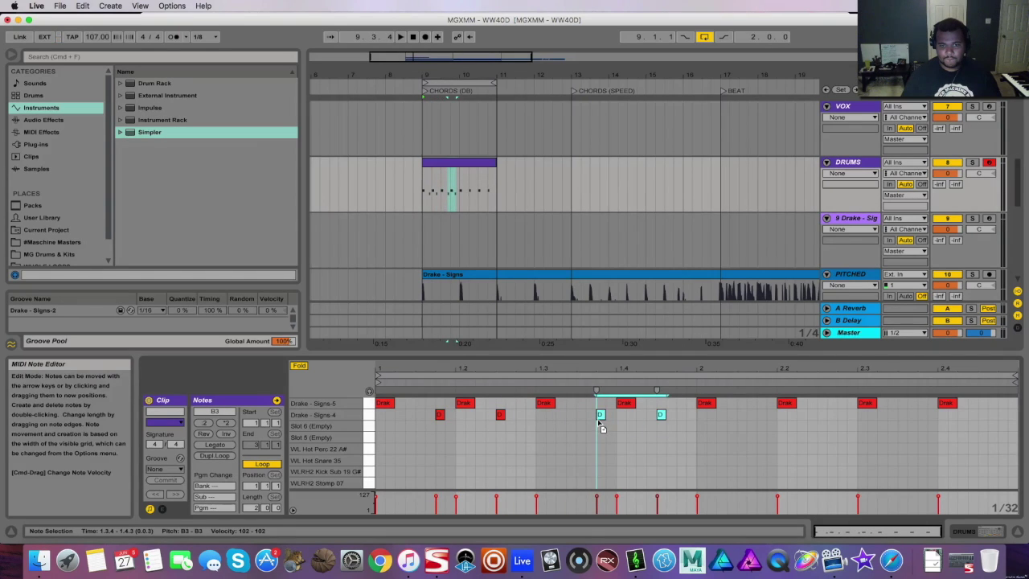
key("super+d")
key("super+d")
Copy all the Drake - Signs-5 notes to the WLRH2 Stomp 07 row and play the loop
left_click(963, 414)
left_click_drag(972, 405, 418, 495)
key("space")
left_click_drag(563, 369, 571, 352)
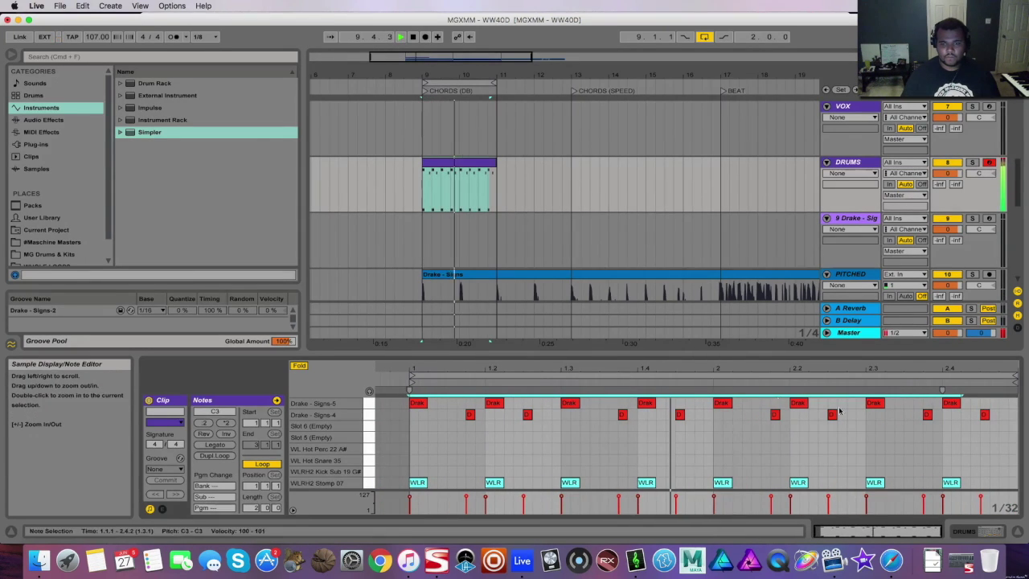
Copy all the Drake - Signs-4 notes to the WL Hot Perc 22 A# row while the loop plays
left_click_drag(1011, 406, 919, 430)
left_click(983, 428)
key("space")
left_click_drag(1004, 428, 473, 460)
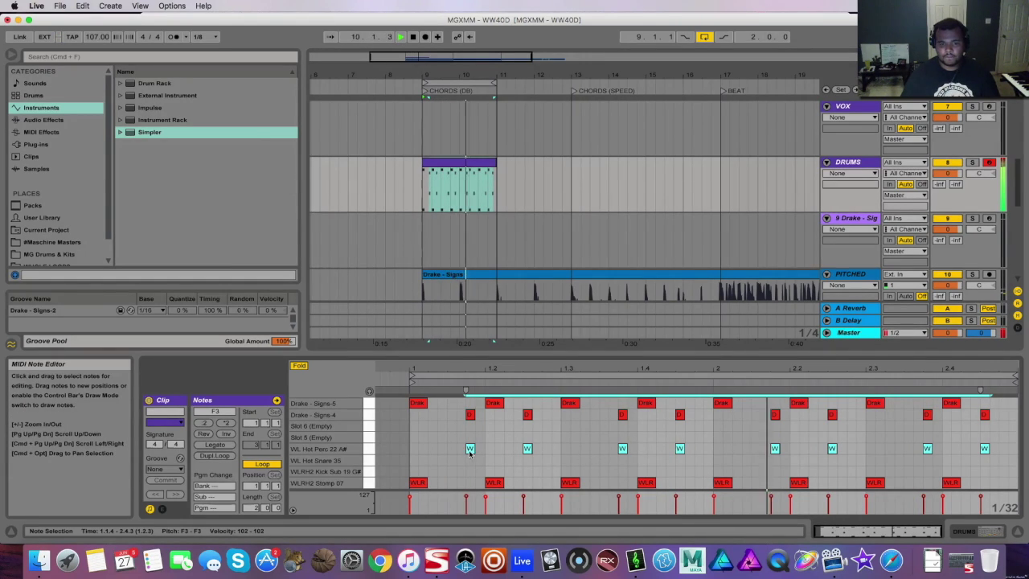
In Impulse on the DRUMS track, lower slot 4's volume to -12.0 dB and slot 1's volume to -13.1 dB
left_click(971, 534)
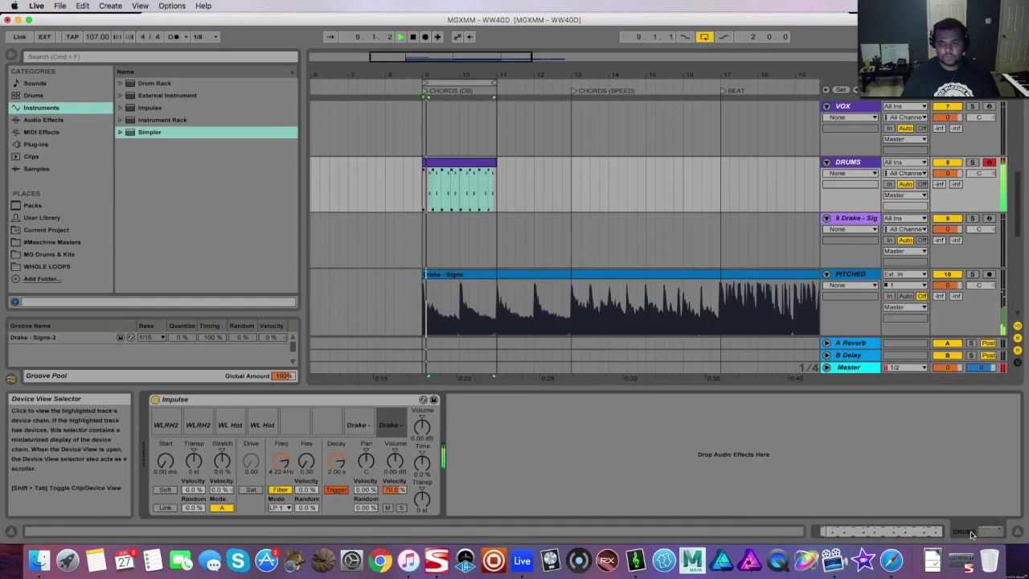
left_click(263, 425)
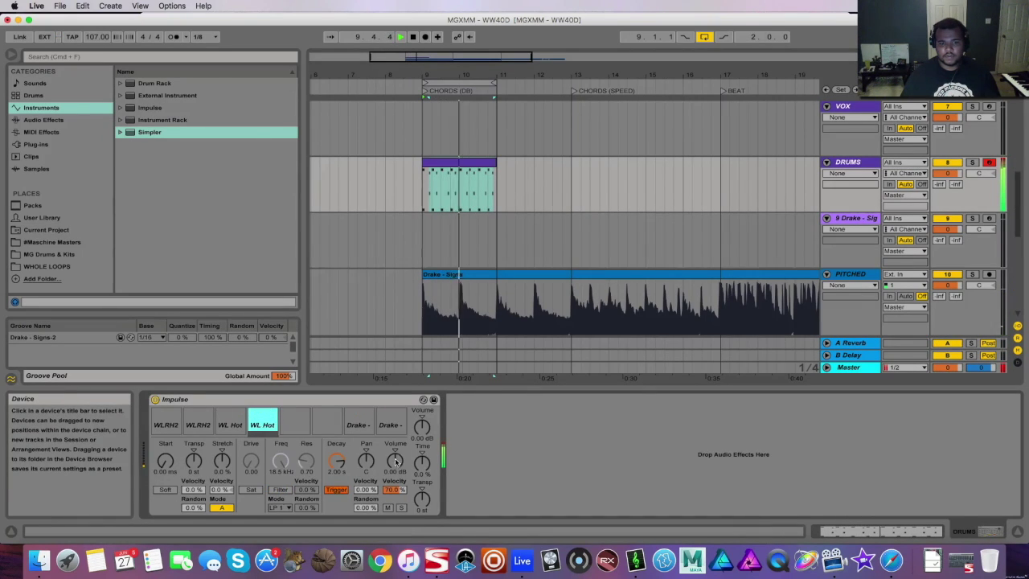
left_click_drag(396, 461, 396, 482)
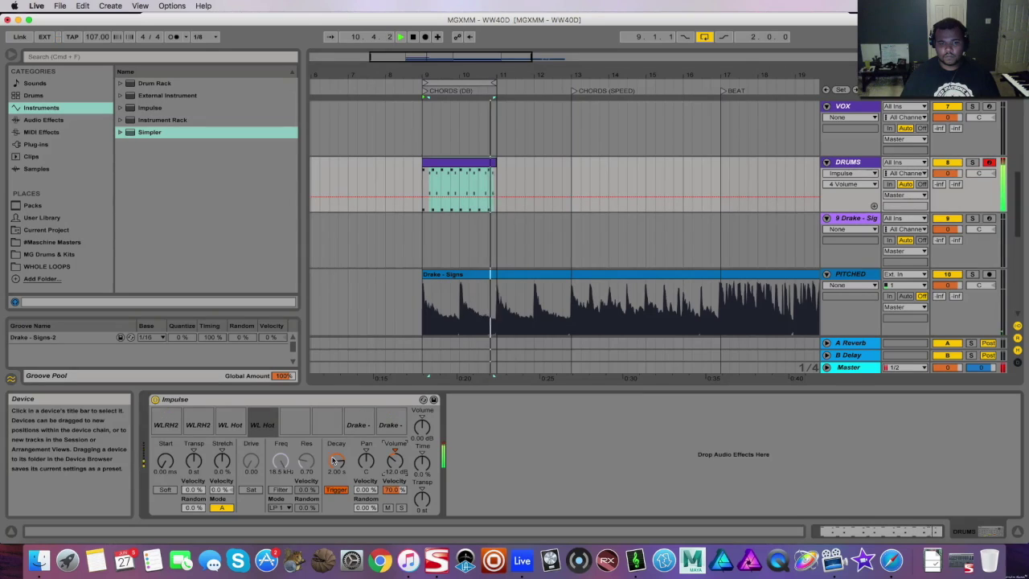
left_click(166, 423)
left_click_drag(395, 461, 394, 482)
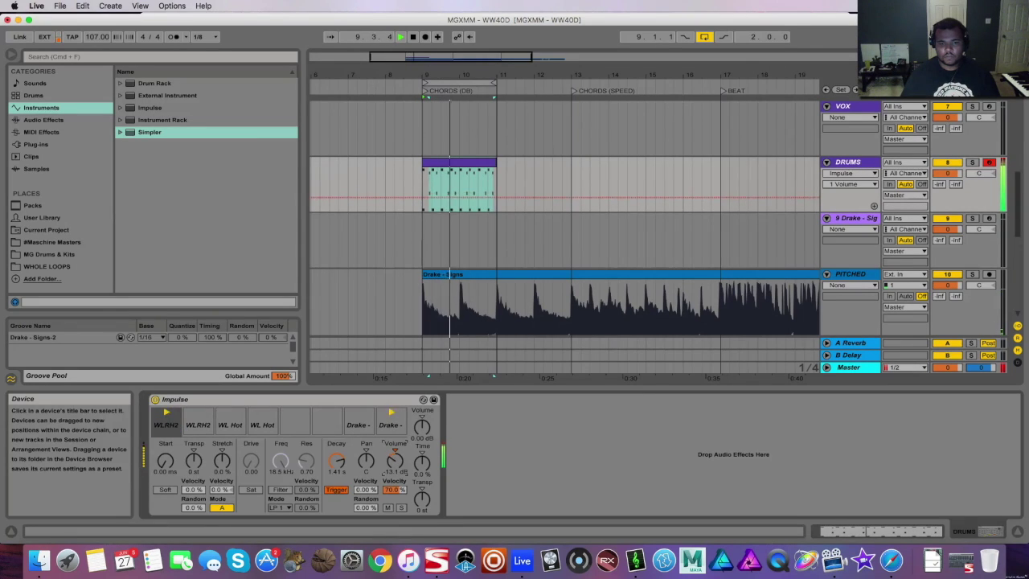
Lower Impulse's global volume, stop playback, and set the DRUMS track's automation display to None
left_click_drag(415, 429, 415, 438)
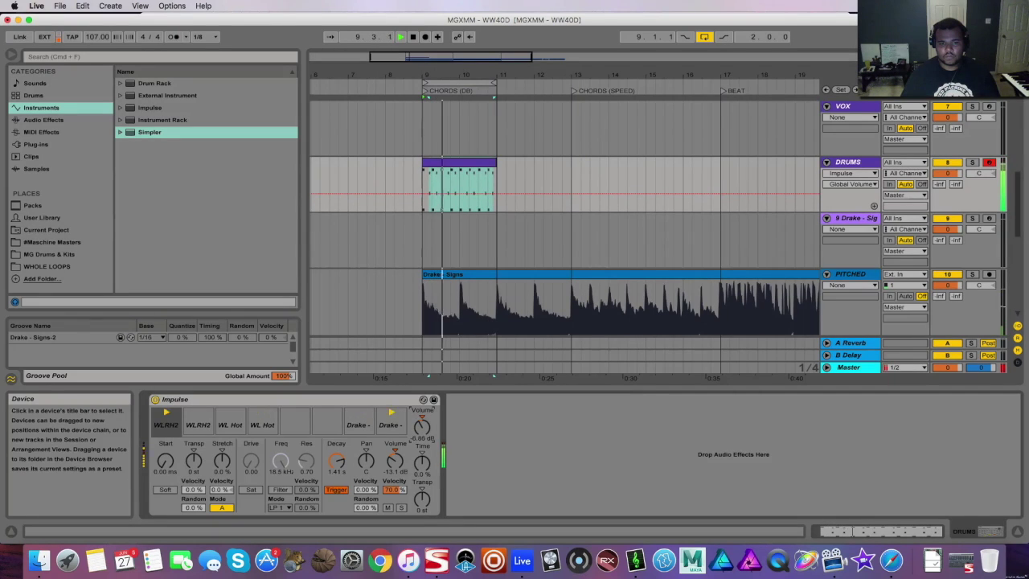
key("space")
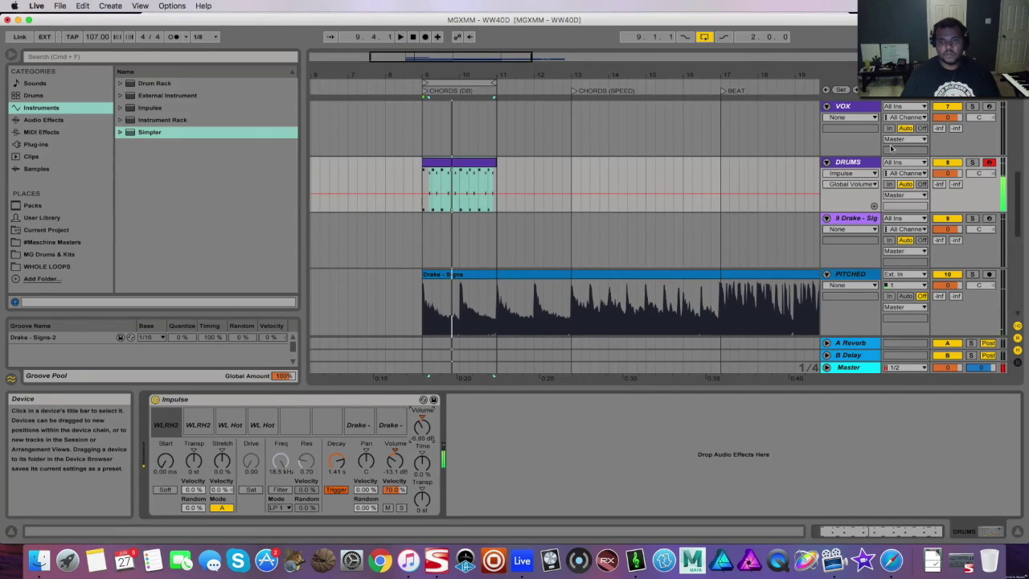
left_click(851, 173)
left_click(845, 182)
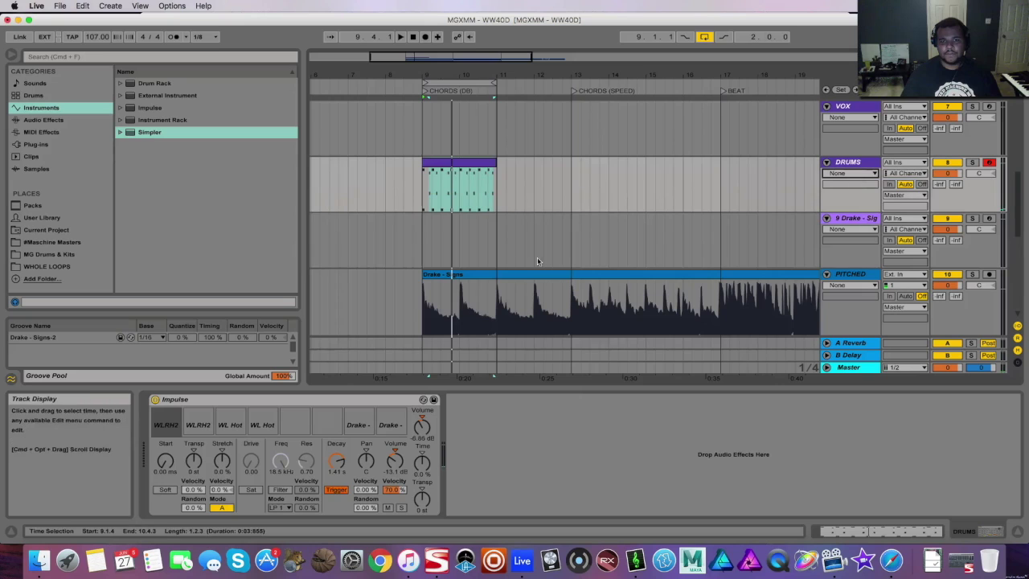
Apply the Drake - Signs-2 groove to the DRUMS clip, commit it, and check the note timing during playback
left_click(442, 162)
left_click(847, 531)
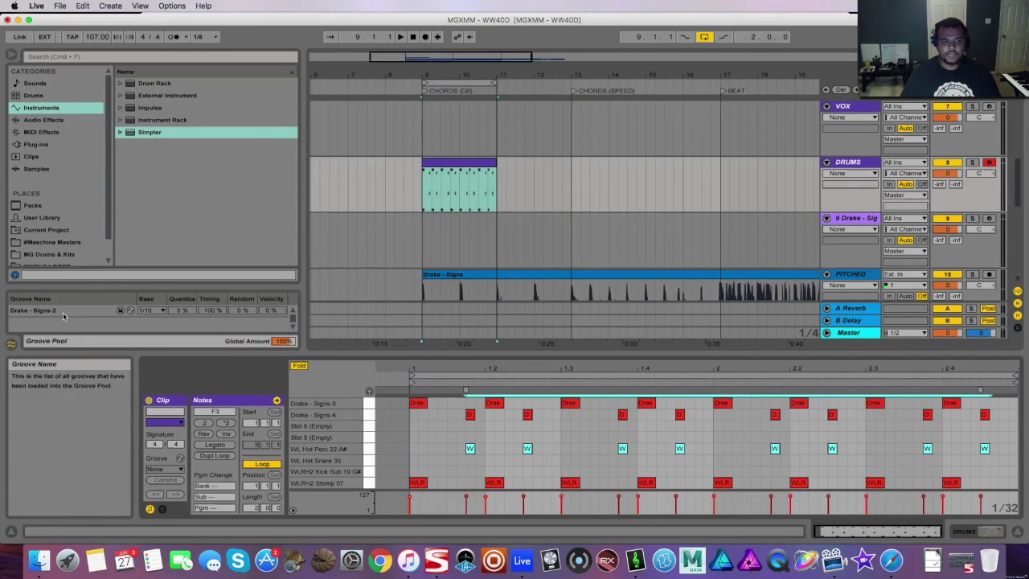
left_click(165, 469)
left_click(172, 481)
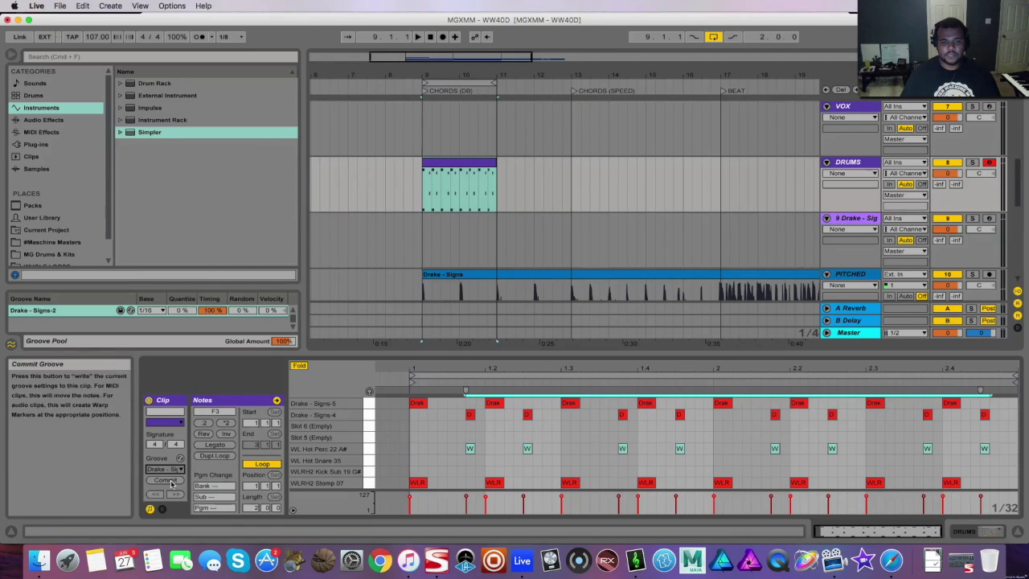
left_click(171, 482)
key("space")
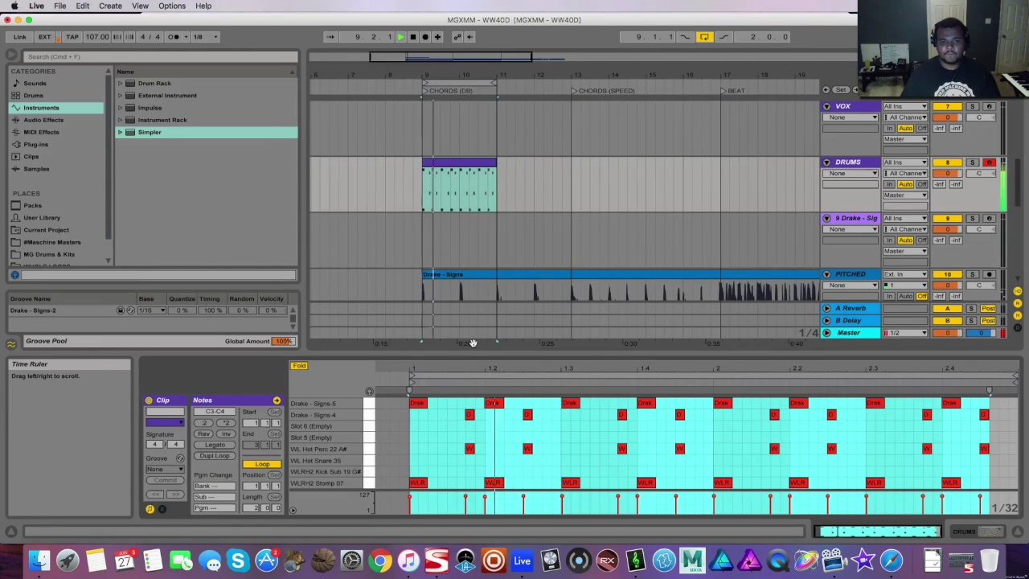
left_click_drag(472, 369, 472, 436)
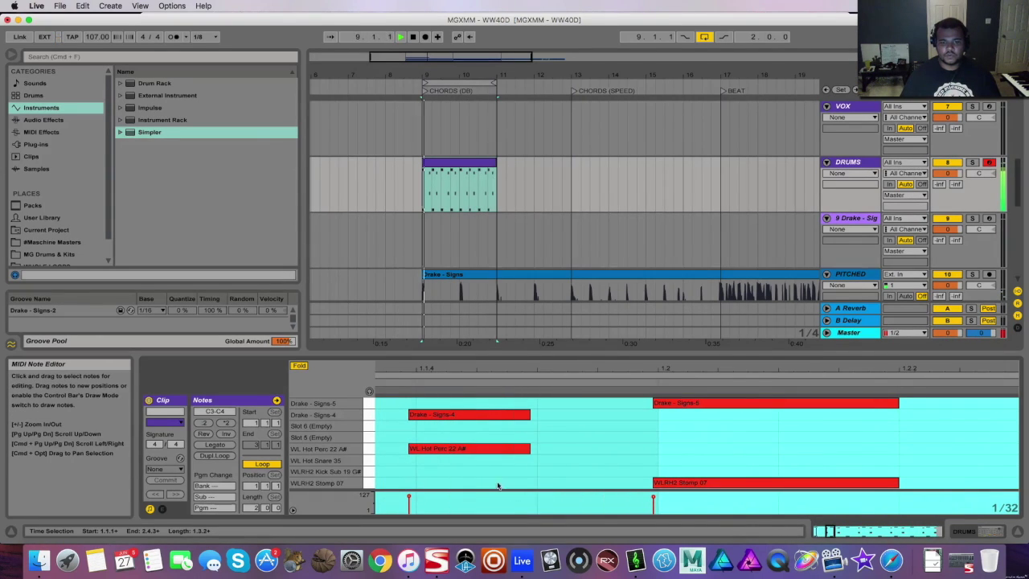
left_click_drag(929, 368, 928, 301)
key("space")
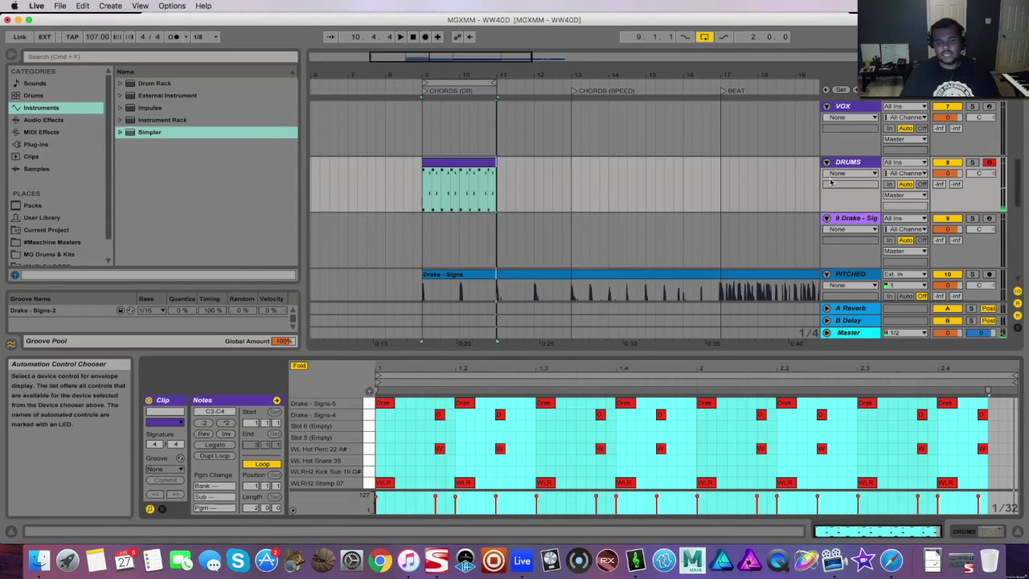
Extend the DRUMS clip to bar 13 and lengthen the arrangement loop to end at the same bar
left_click(456, 164)
scroll(455, 168, "up", 2)
scroll(456, 168, "down", 3)
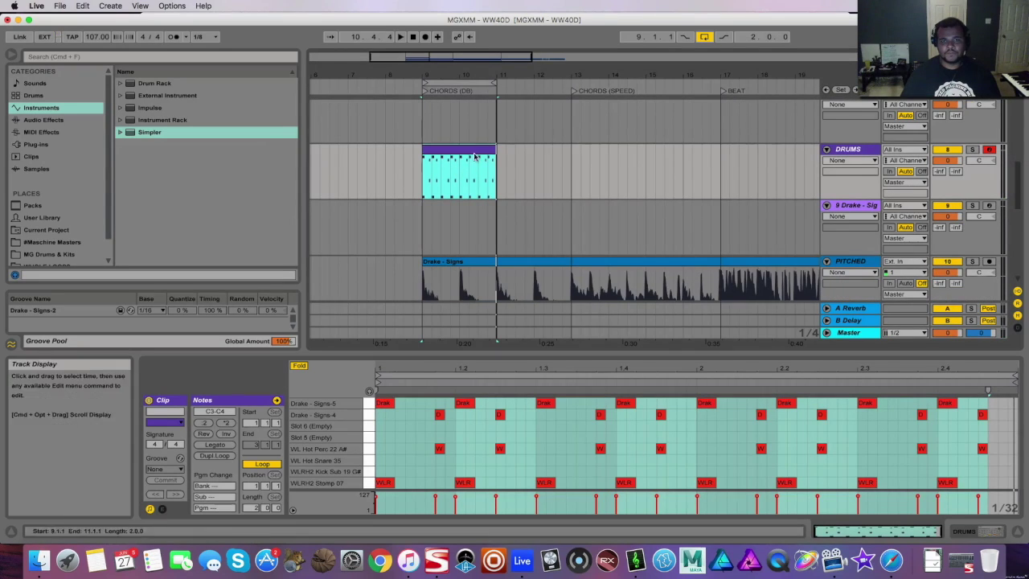
left_click(267, 465)
left_click(268, 466)
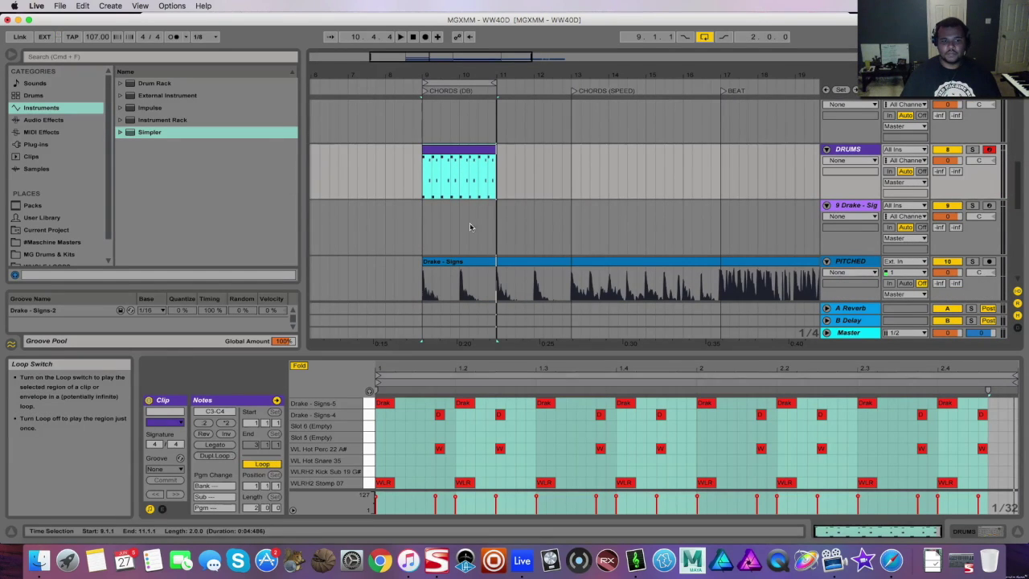
left_click_drag(496, 158, 570, 159)
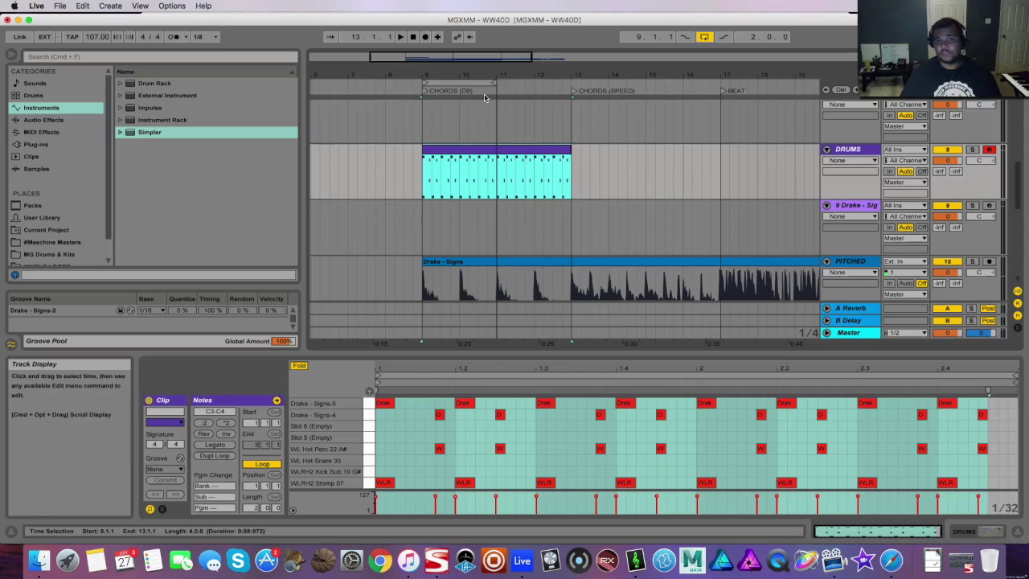
left_click_drag(496, 83, 571, 84)
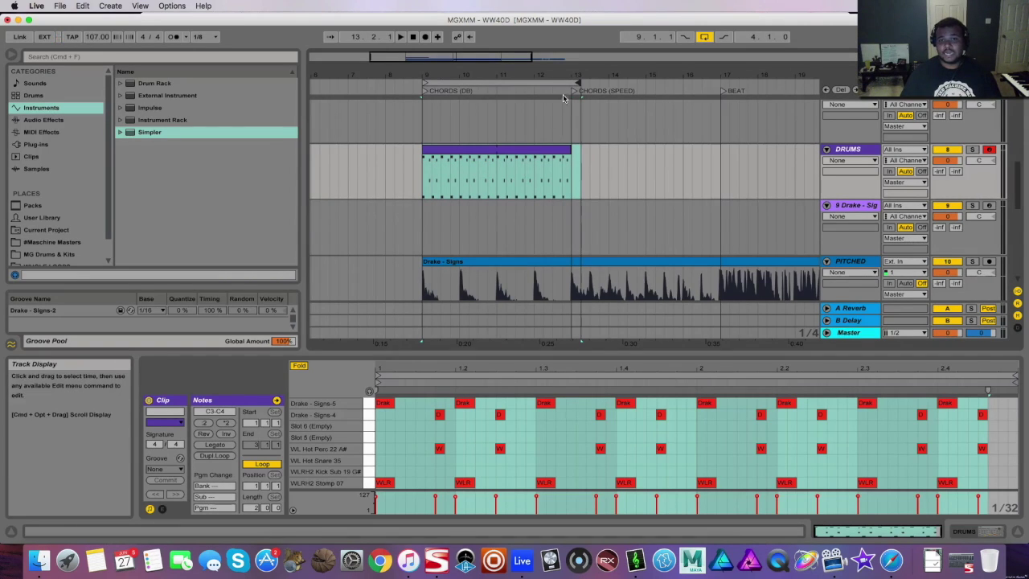
left_click(567, 82)
Arm the PLUCK DEEP track and record an A2, C3 and E3 chord in each of bars 9 to 12
scroll(540, 146, "up", 5)
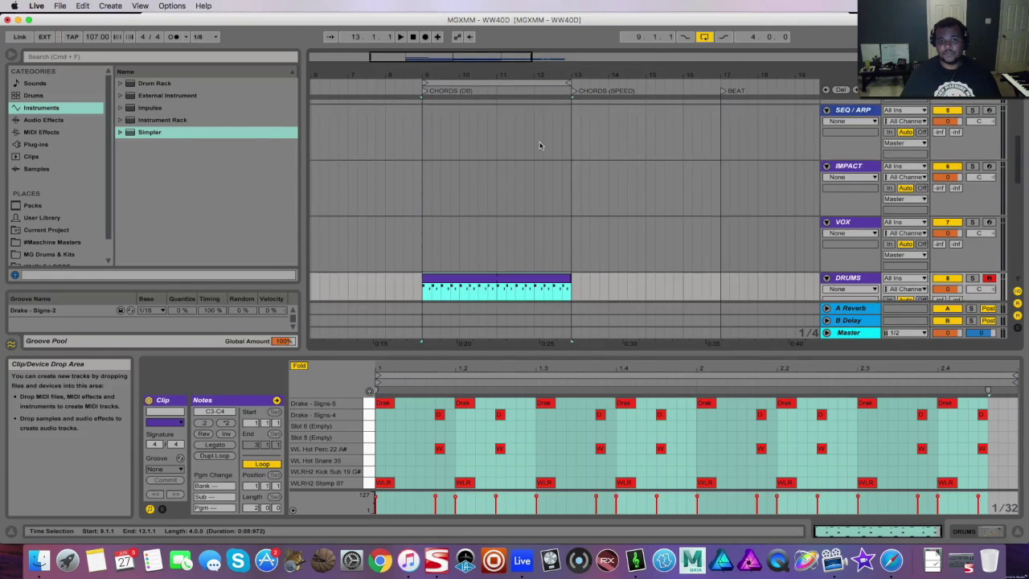
scroll(540, 146, "down", 3)
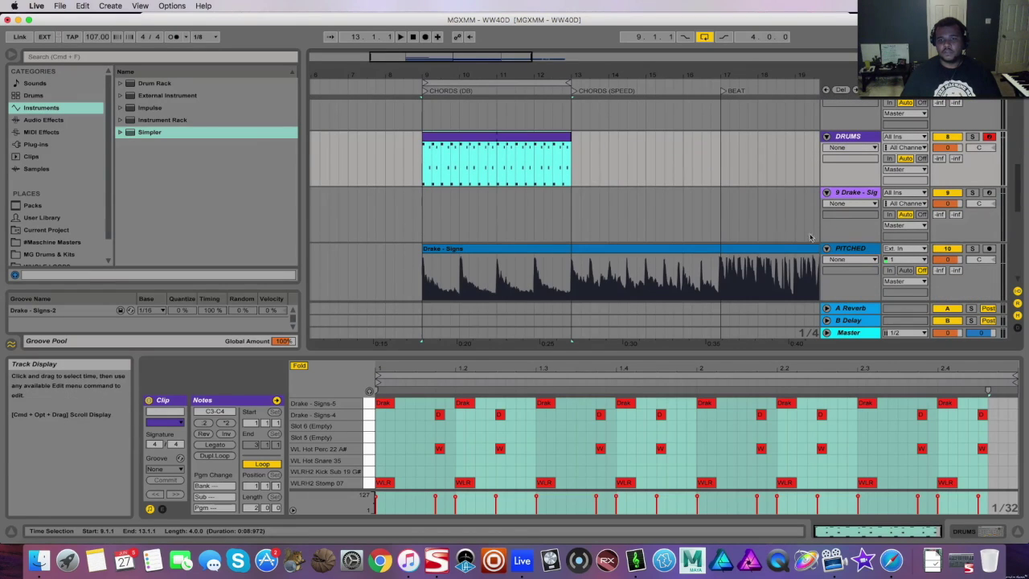
left_click(879, 240)
scroll(584, 180, "up", 3)
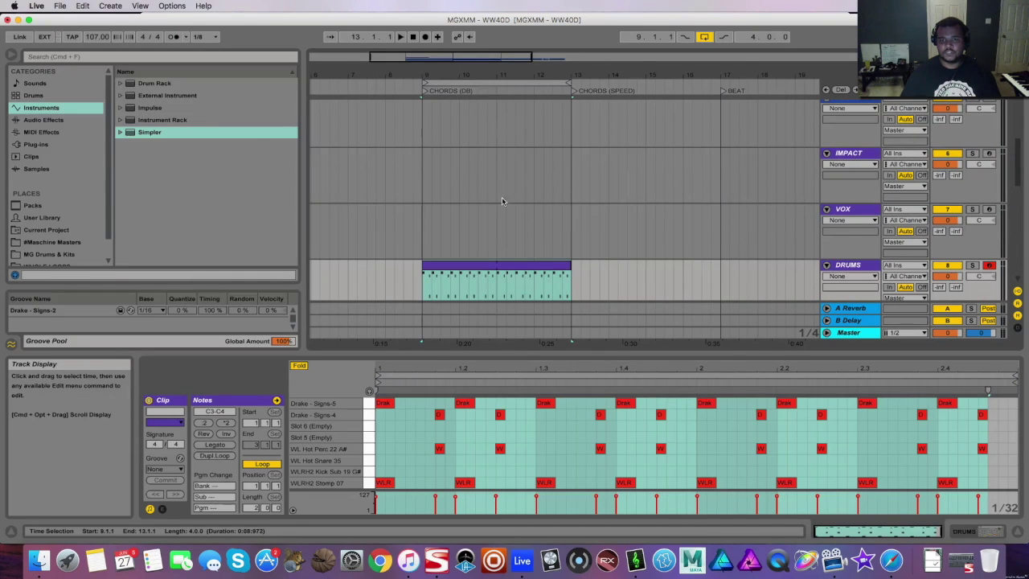
scroll(751, 234, "up", 5)
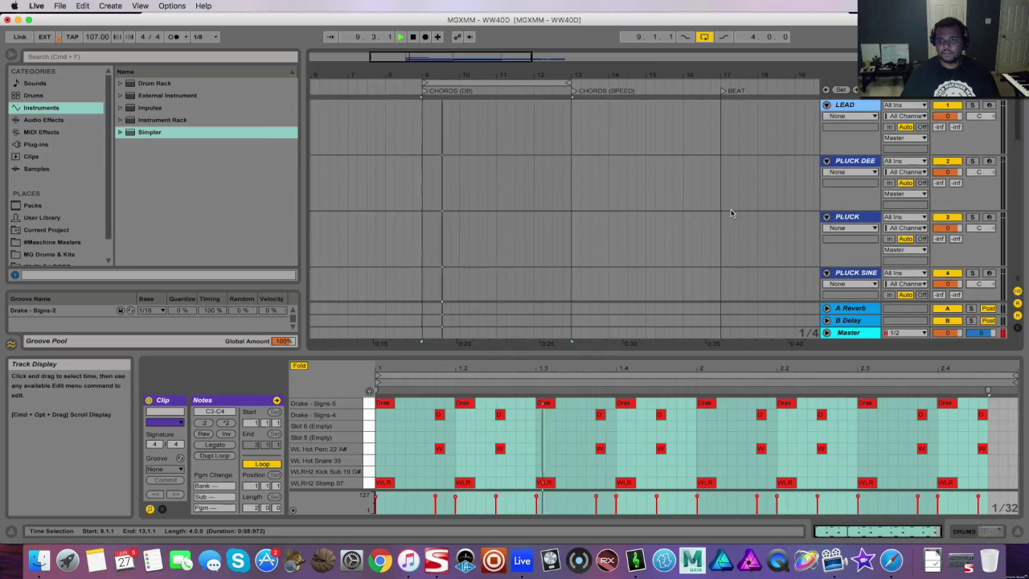
left_click(990, 162)
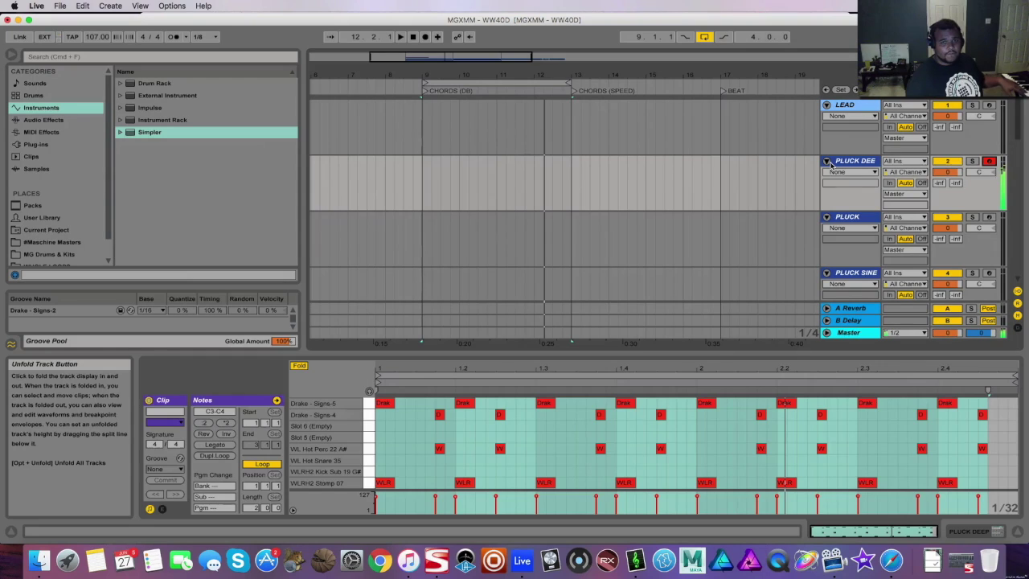
left_click(426, 37)
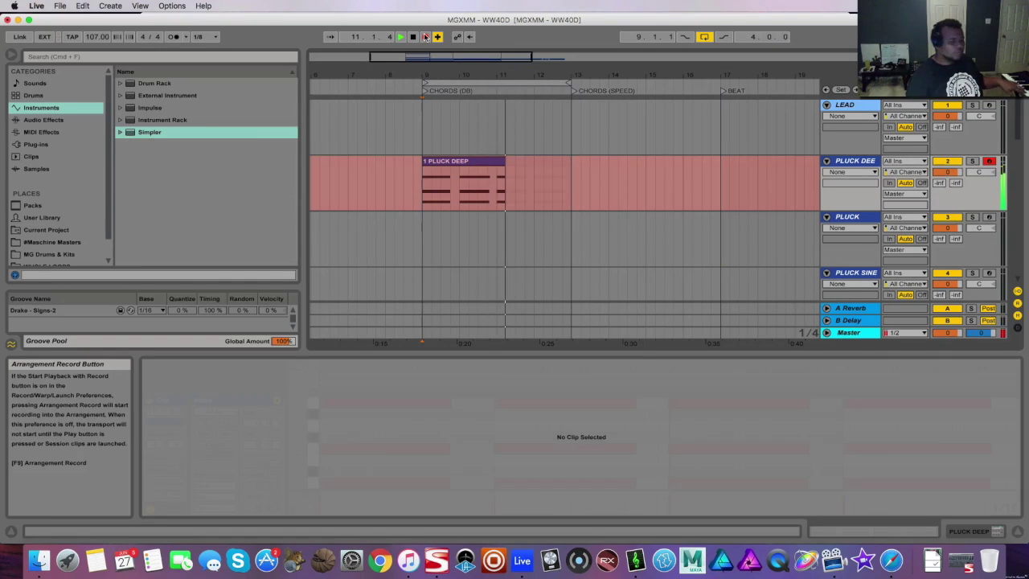
left_click(426, 37)
Enlarge the note editor, stop playback, and examine the A2 and E3 notes of the first recorded chord
left_click_drag(672, 354, 672, 226)
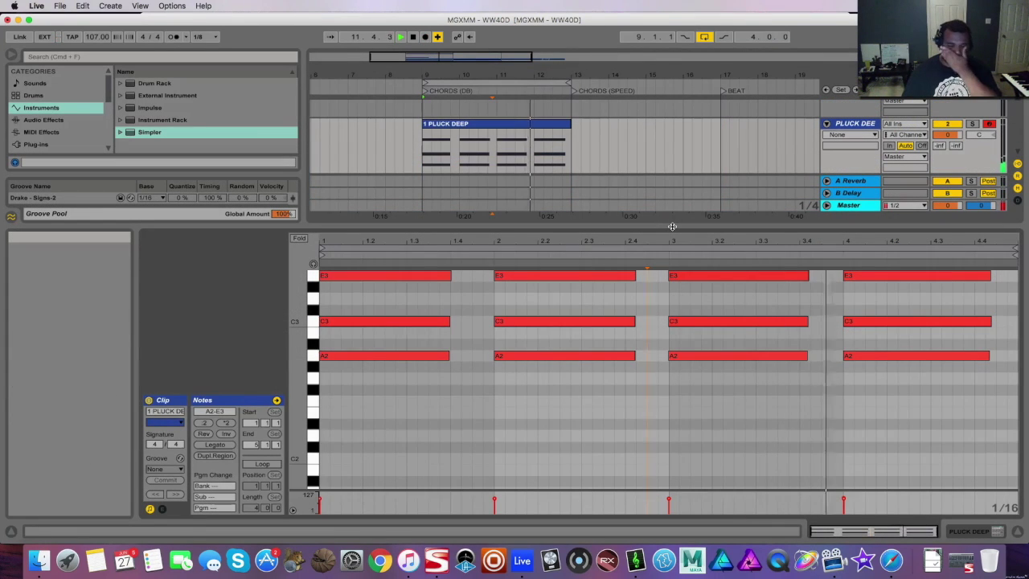
key("space")
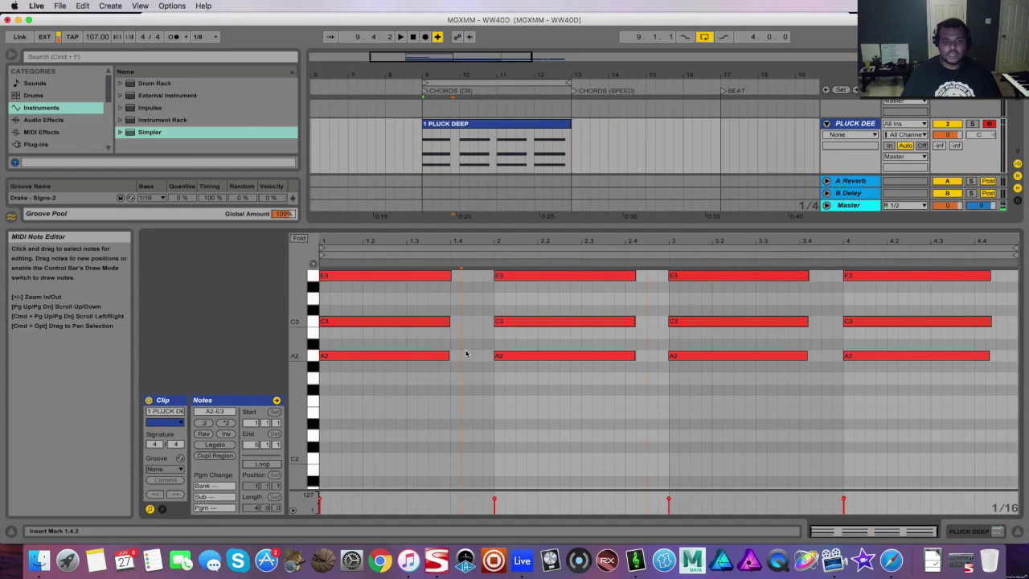
left_click_drag(465, 354, 350, 369)
scroll(428, 370, "up", 3)
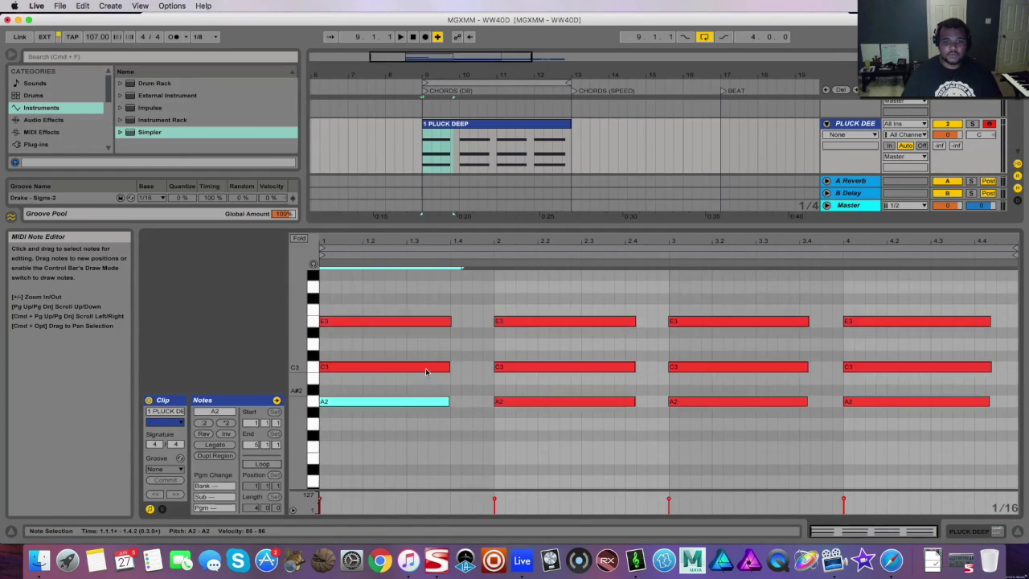
left_click_drag(475, 304, 381, 343)
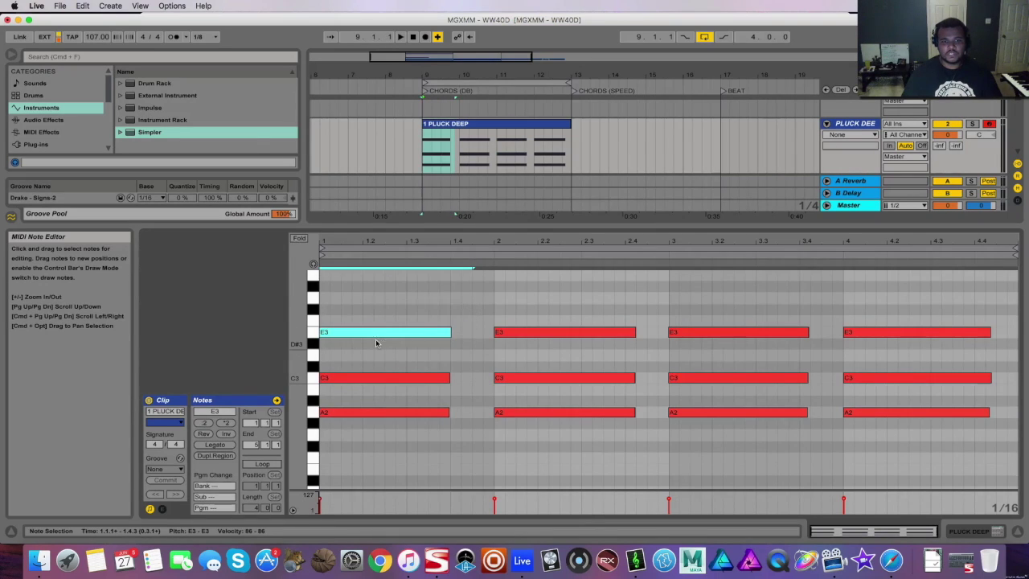
left_click(375, 344)
Lower the A2 note of the first PLUCK DEEP chord by one octave to A1
left_click_drag(452, 401, 419, 428)
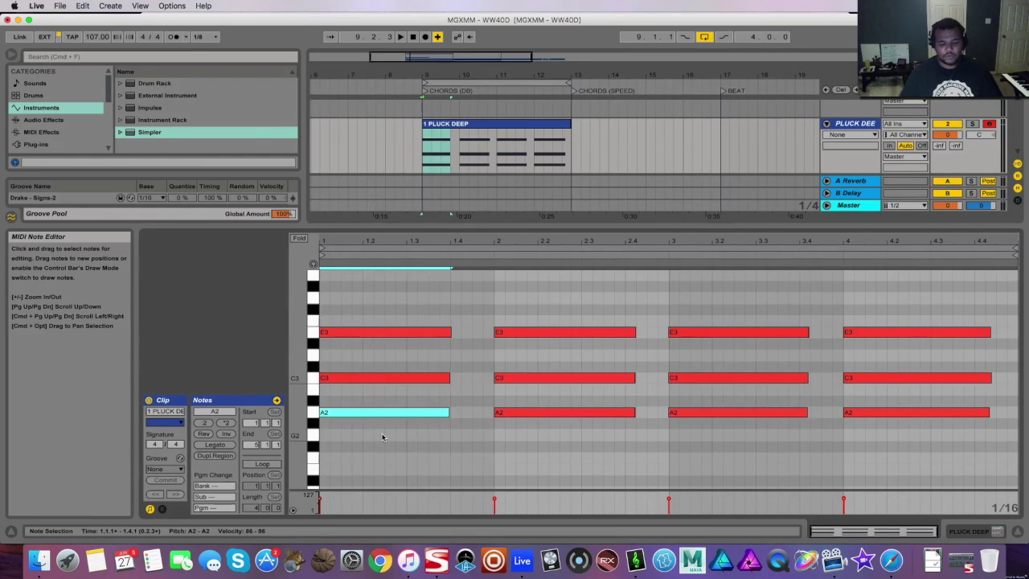
key("shift+Down")
key("shift+Up")
key("shift+Up")
key("shift+Down")
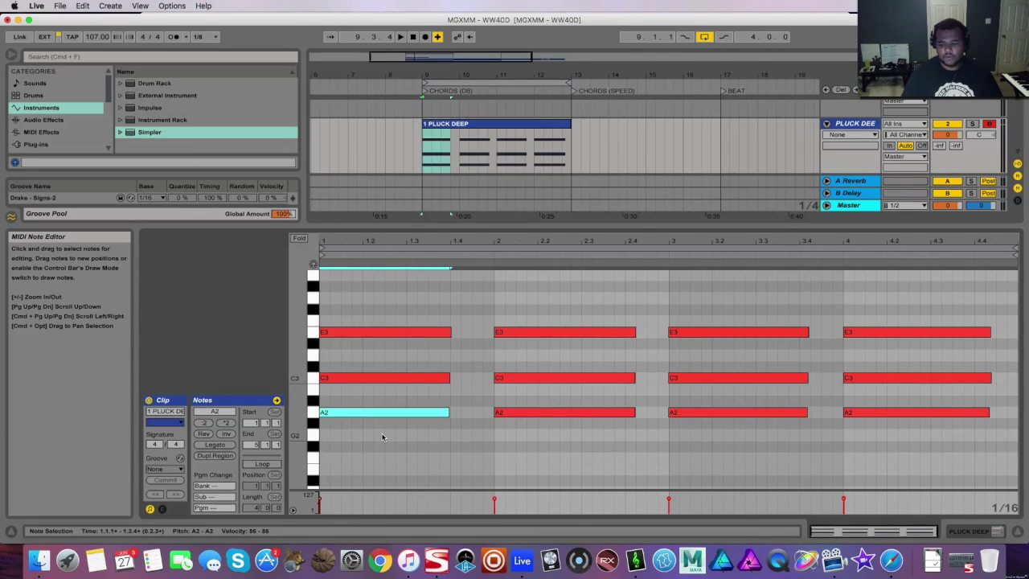
key("shift+Down")
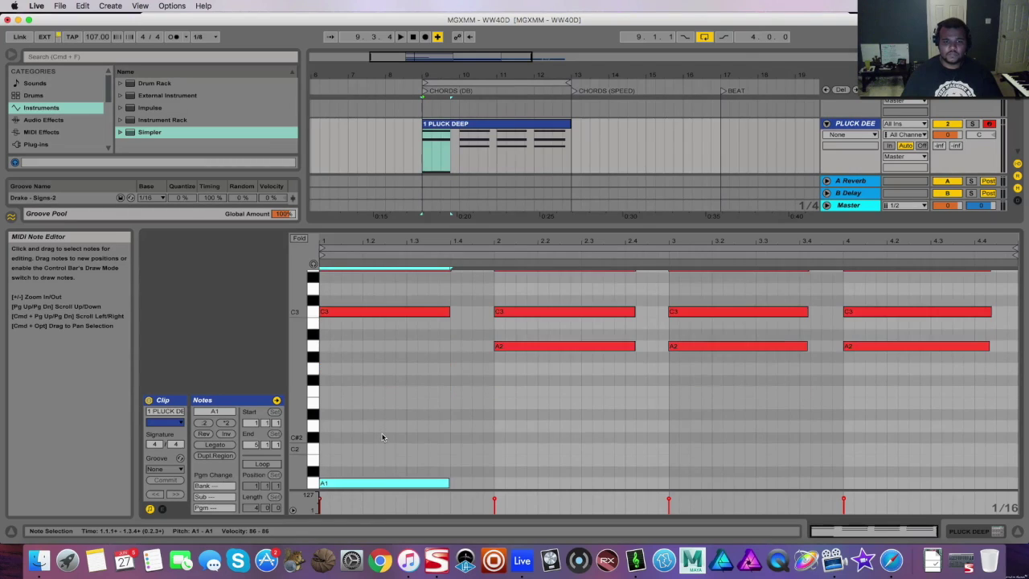
Lower the E3 note of the first PLUCK DEEP chord by one octave to E2 and play the chords
scroll(403, 354, "up", 3)
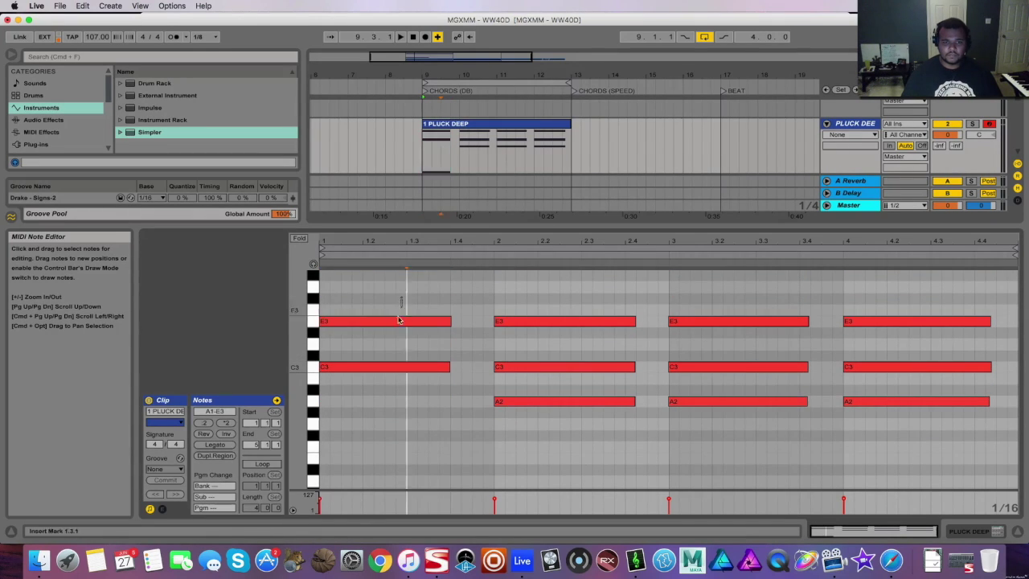
left_click(369, 323)
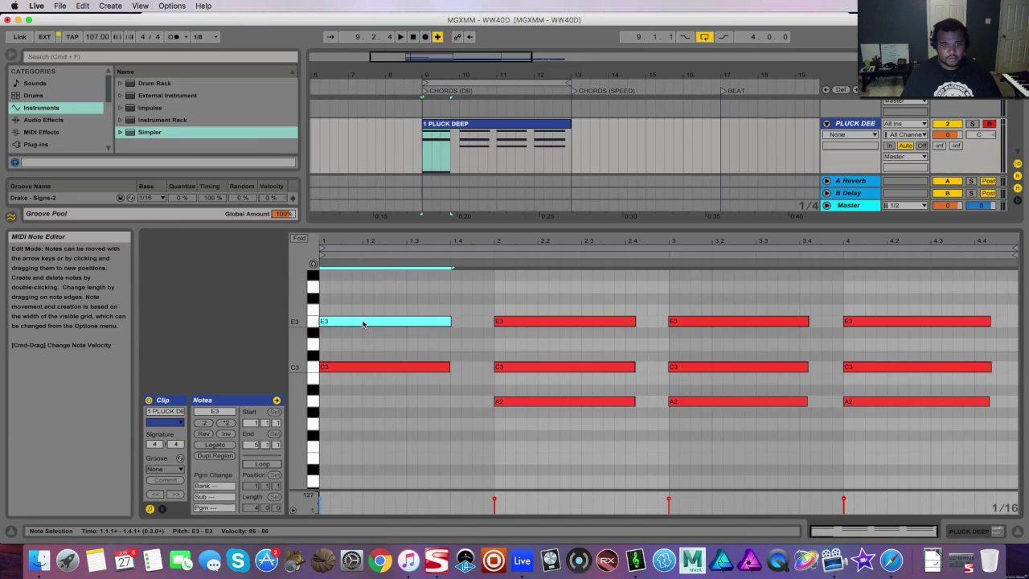
left_click_drag(364, 323, 365, 468)
key("space")
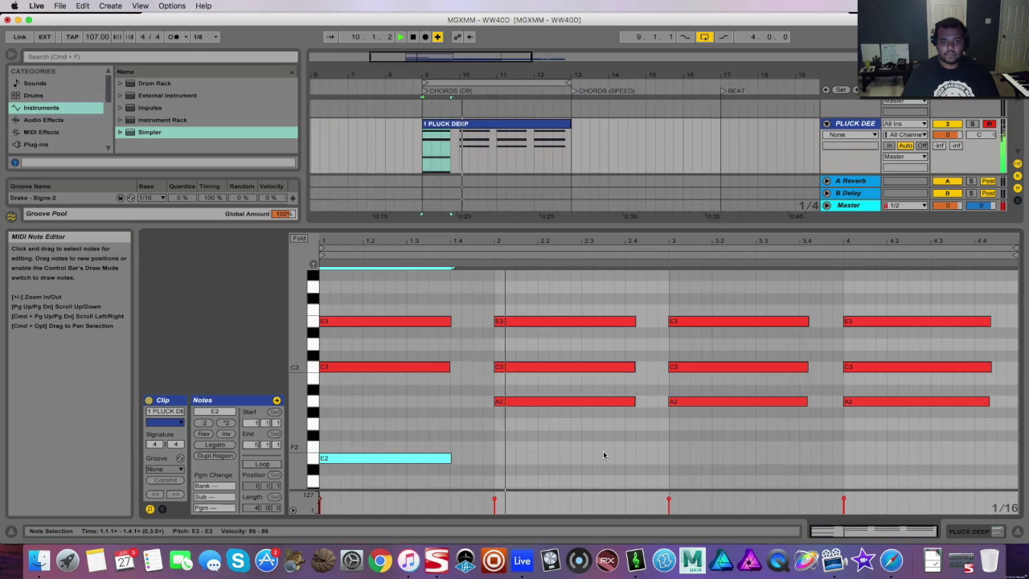
scroll(603, 450, "down", 5)
scroll(580, 449, "up", 5)
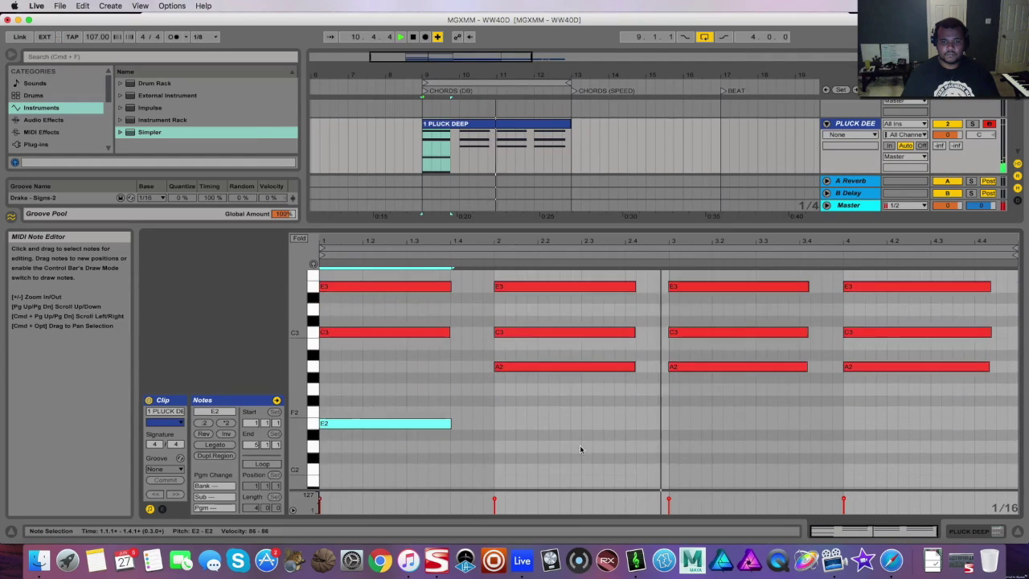
scroll(615, 441, "down", 3)
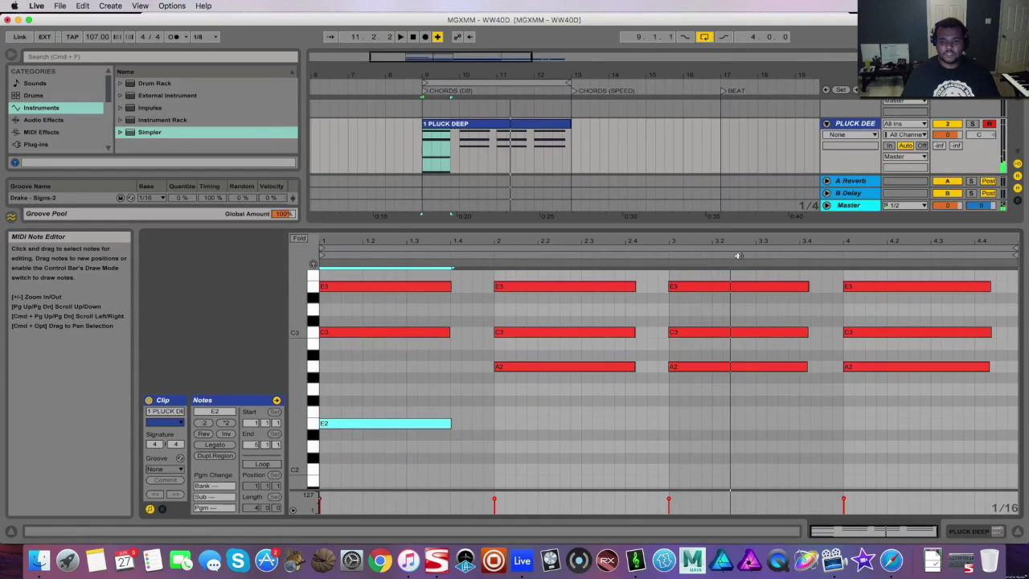
Add an F2 note to the third chord of the clip, matching the length of its other notes
double_click(674, 392)
left_click_drag(678, 389, 802, 388)
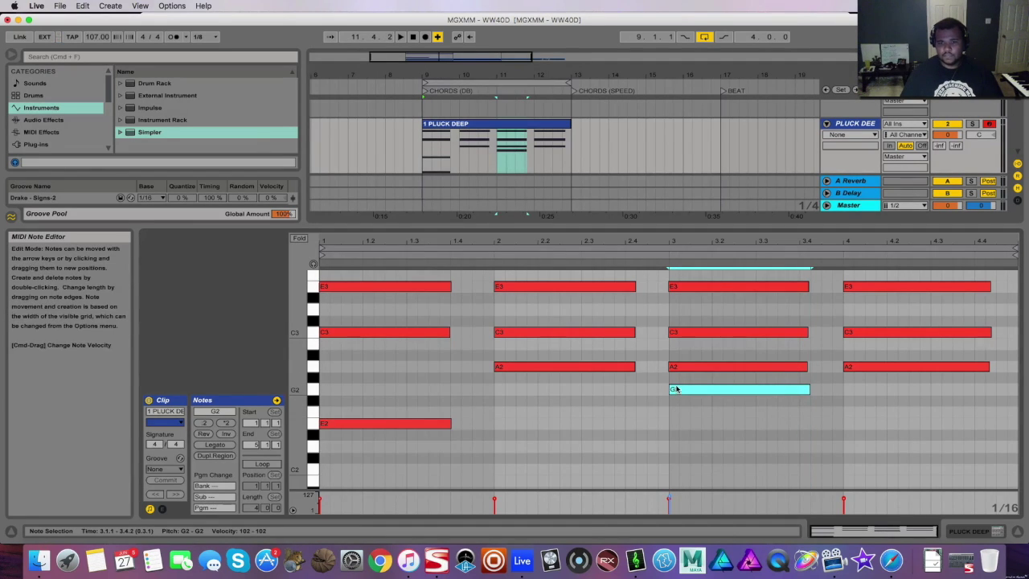
key("space")
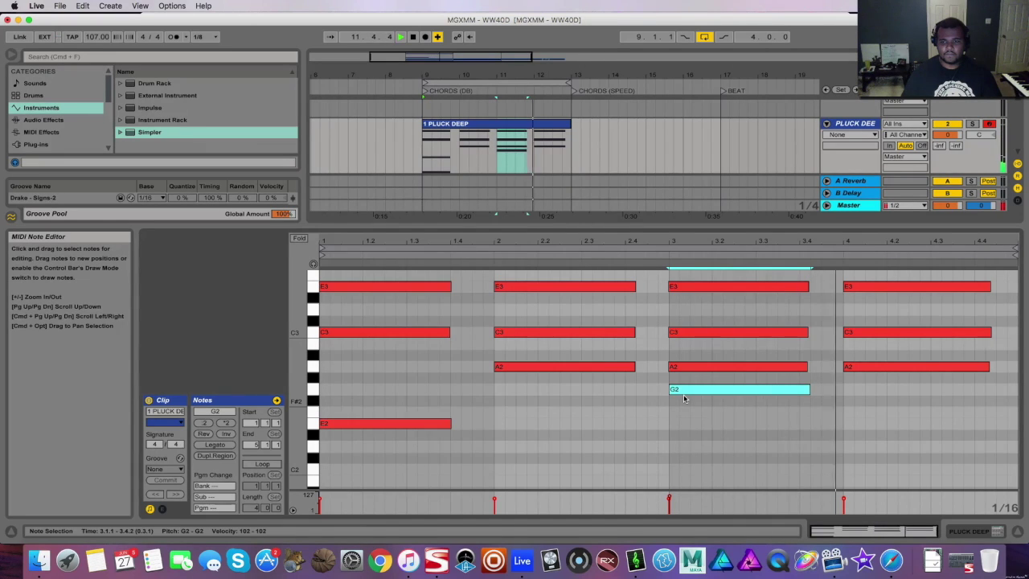
scroll(684, 399, "up", 3)
left_click_drag(683, 423, 688, 316)
left_click(679, 337)
left_click(709, 309)
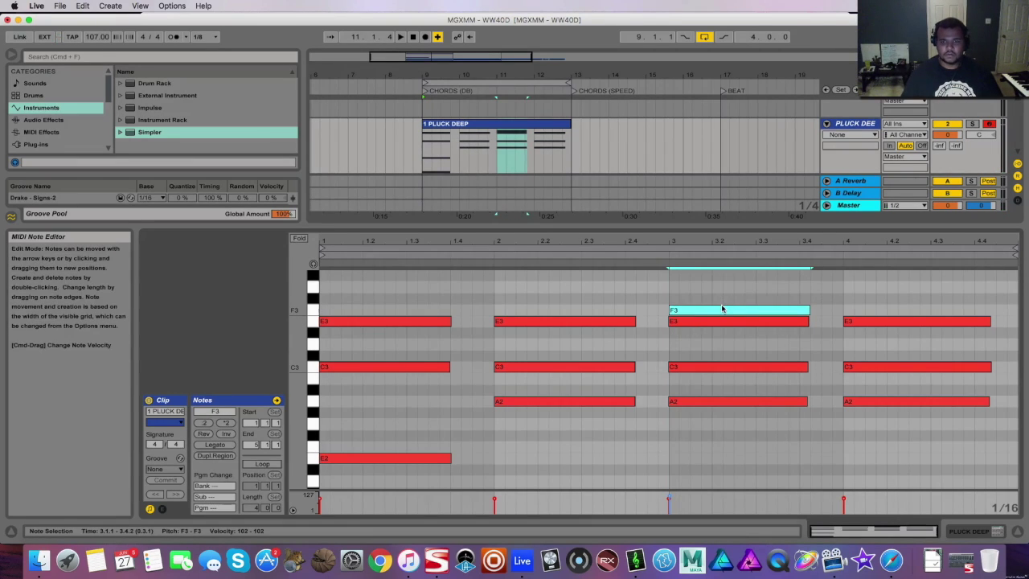
key("shift+Down")
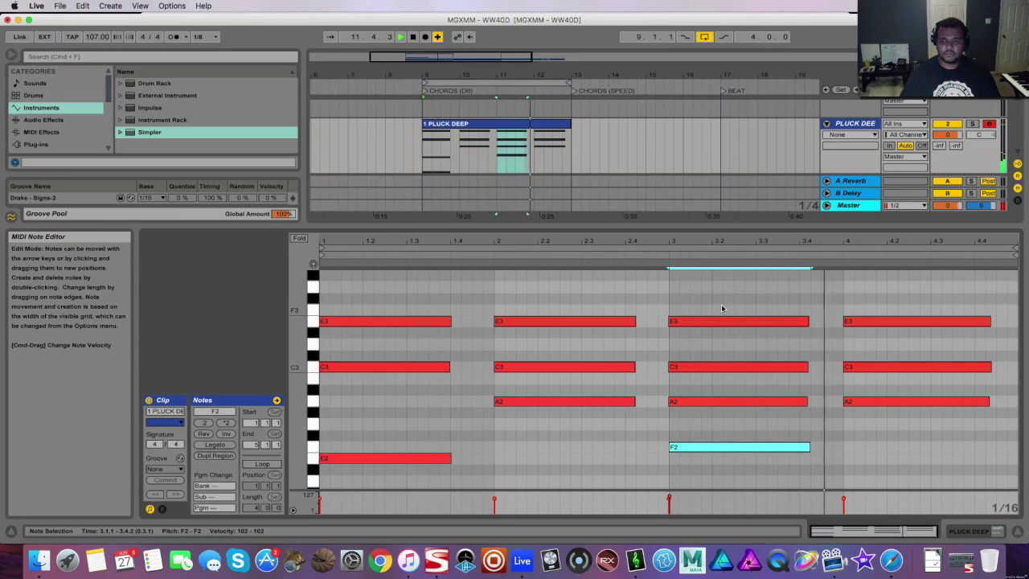
Add a G2 note beneath the fourth chord's A2 for about the chord's length and play the progression
double_click(848, 424)
left_click_drag(852, 425, 993, 427)
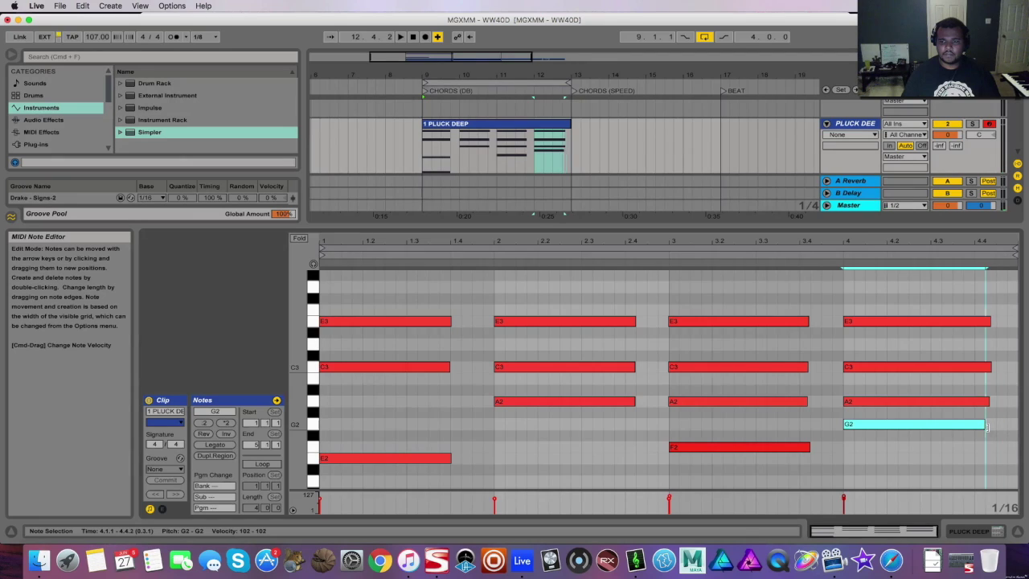
scroll(948, 426, "down", 2)
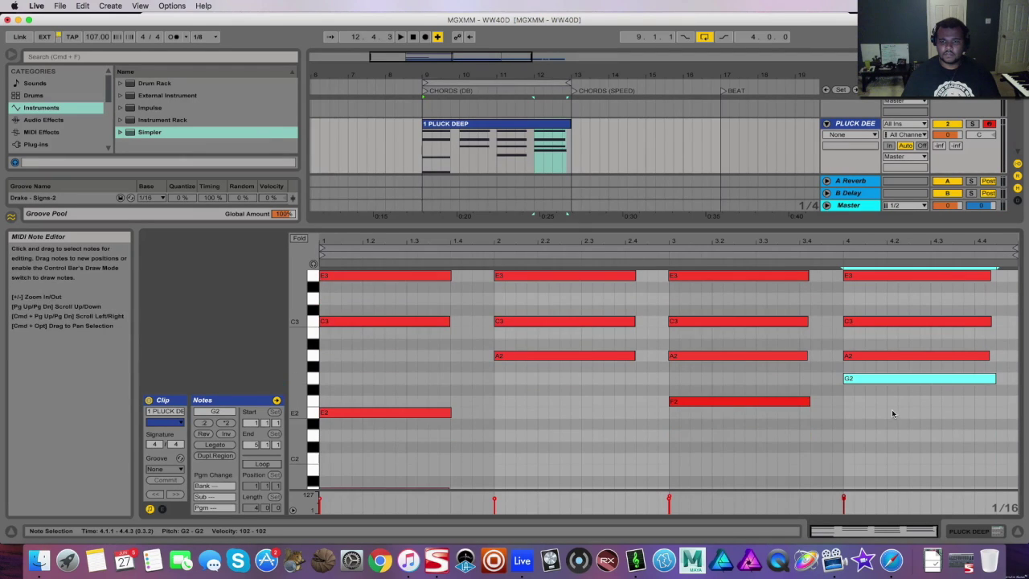
key("space")
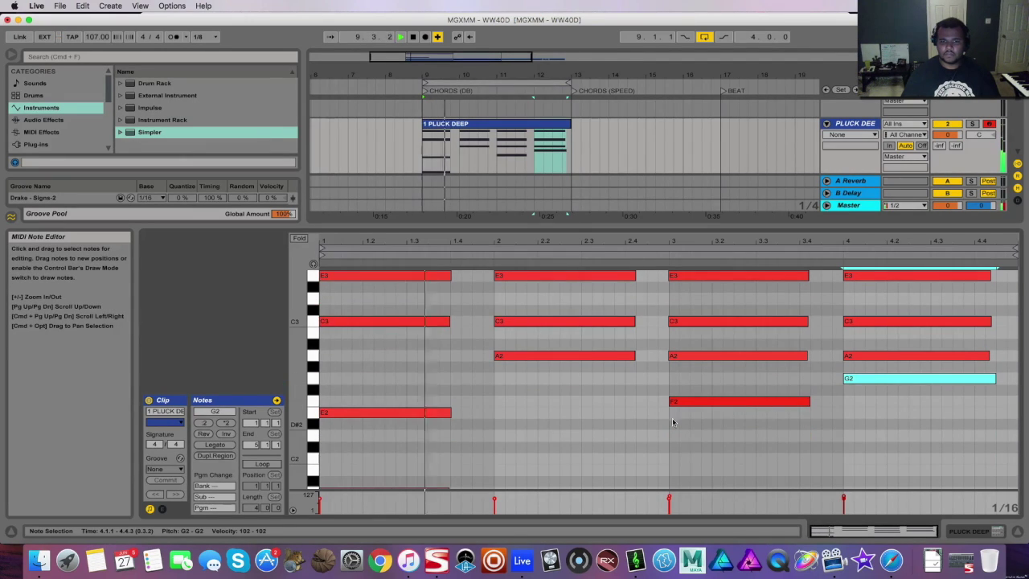
scroll(558, 418, "up", 3)
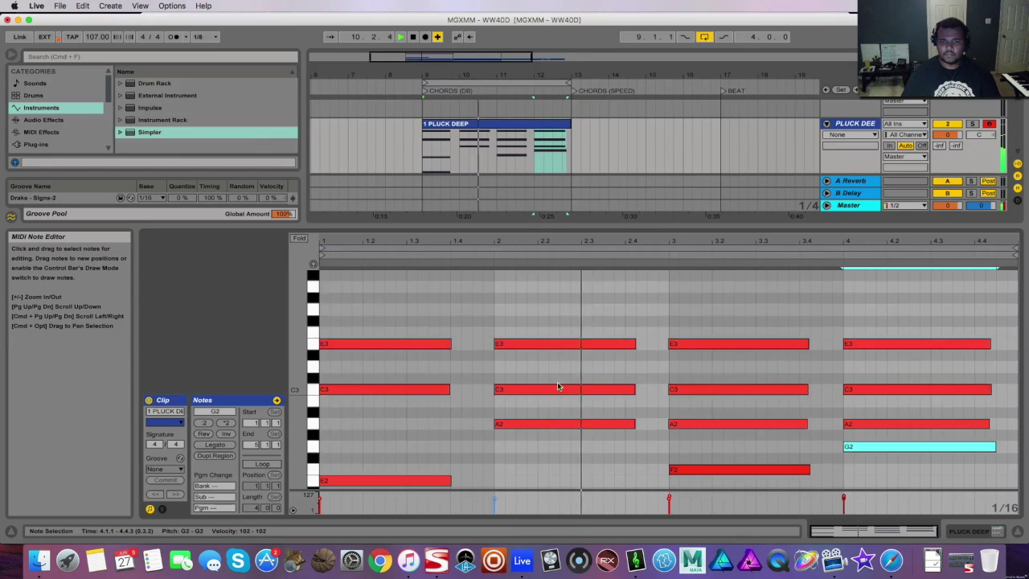
scroll(504, 316, "down", 3)
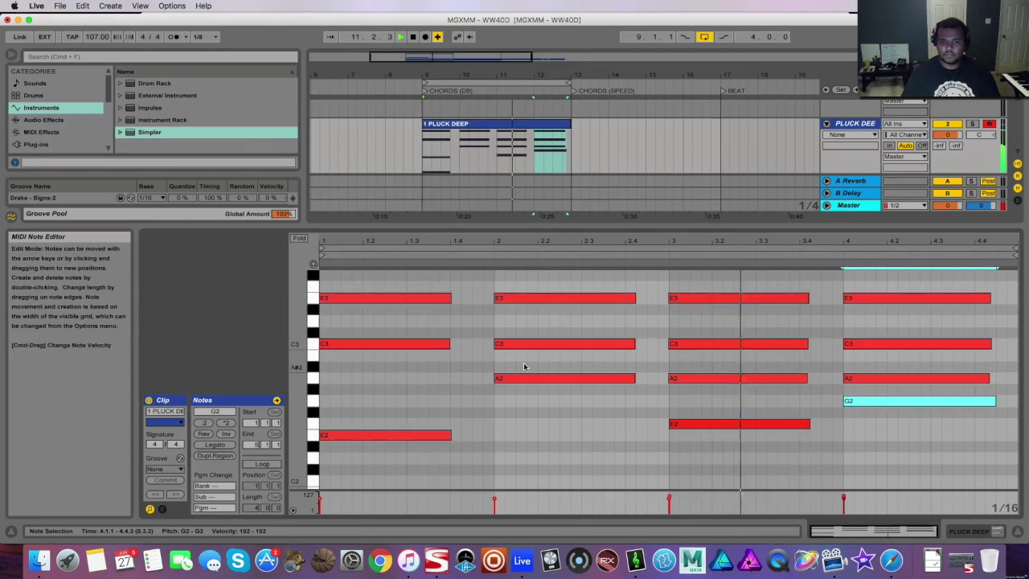
scroll(524, 366, "down", 1)
scroll(524, 366, "up", 2)
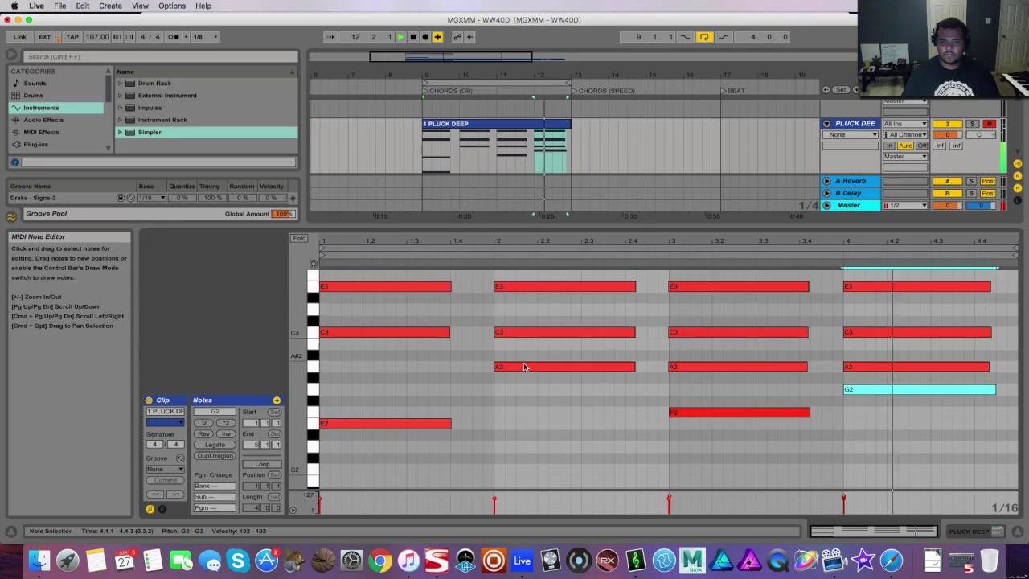
scroll(525, 367, "down", 2)
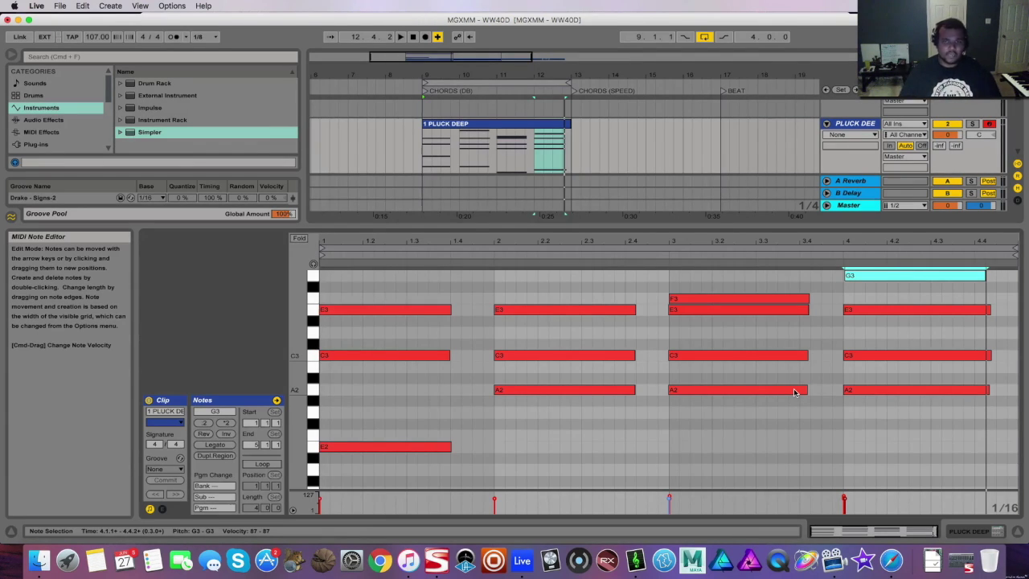
Fold the note editor to the used pitches and examine the F1 and G1 bass notes of the third and fourth chords
scroll(795, 392, "up", 3)
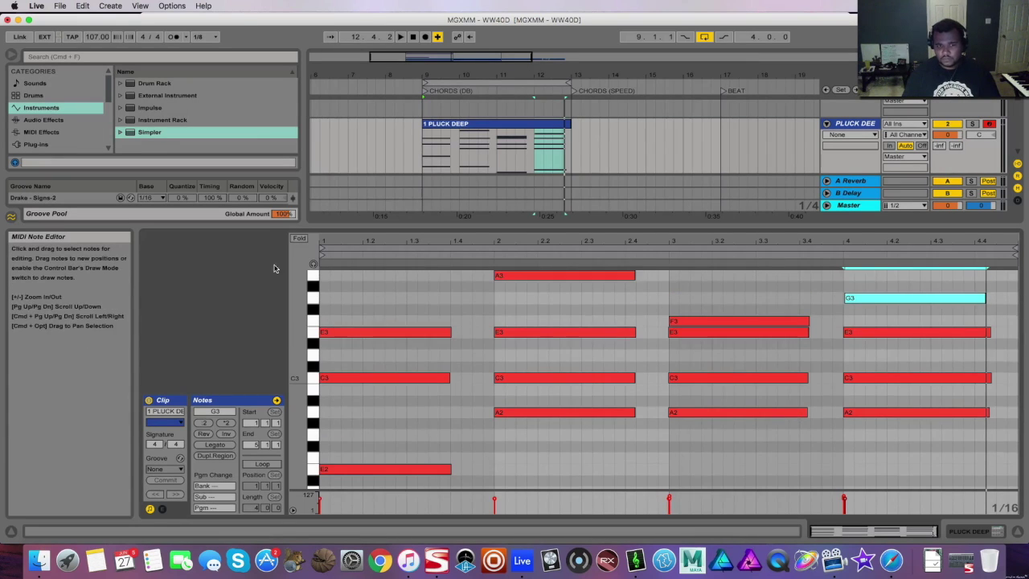
left_click(298, 239)
left_click(566, 451)
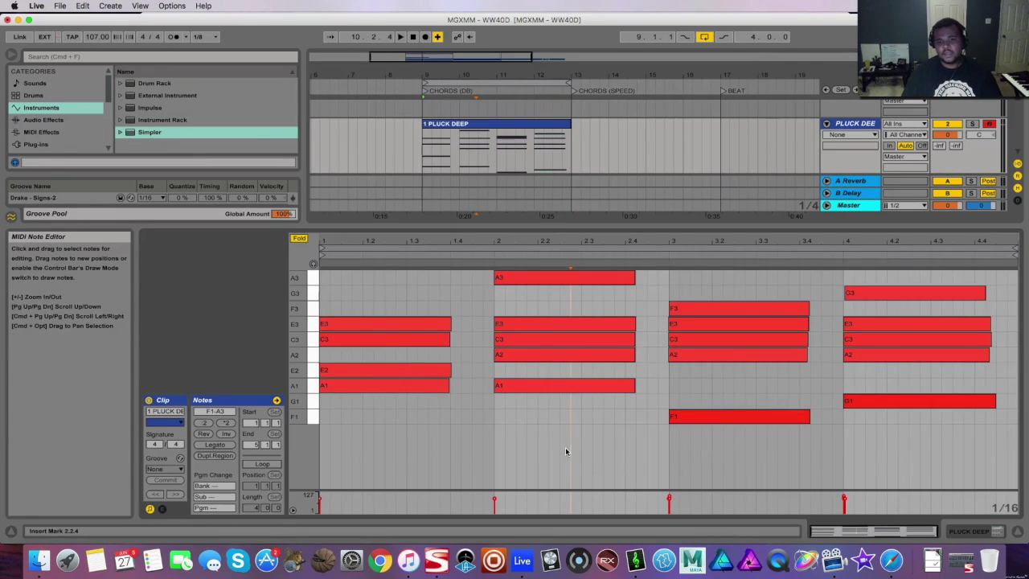
left_click_drag(683, 385, 726, 435)
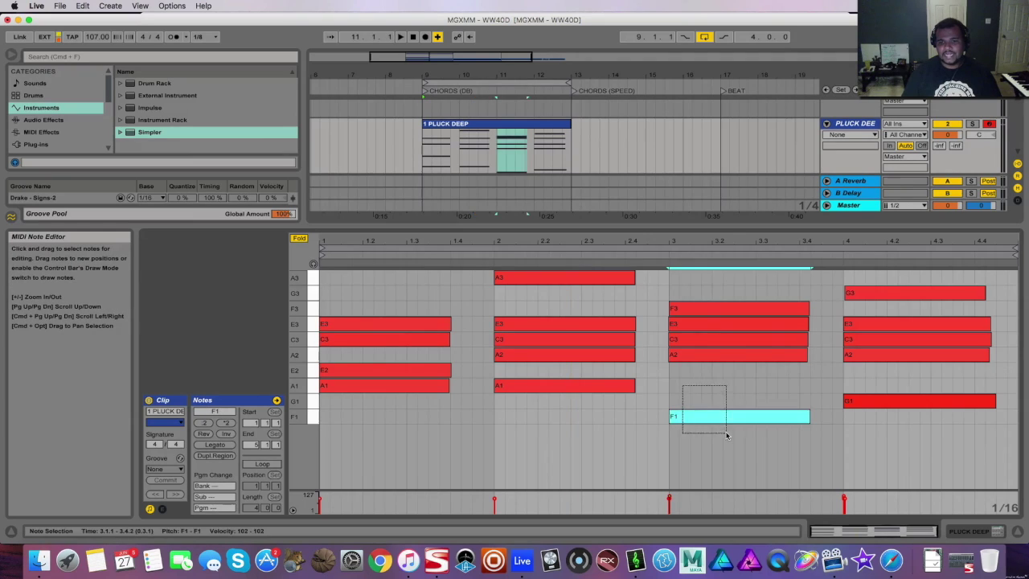
left_click_drag(854, 383, 885, 414)
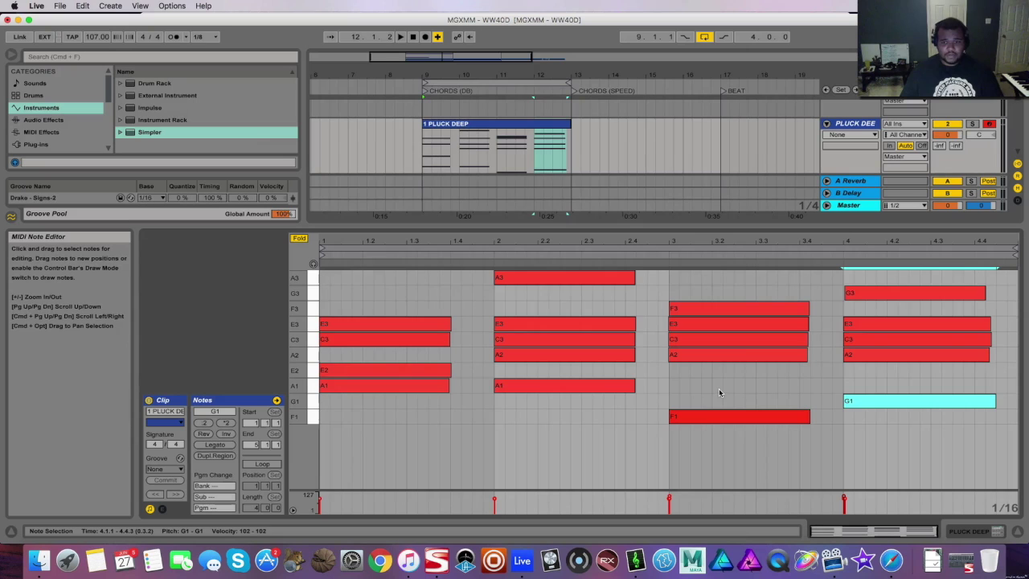
key("space")
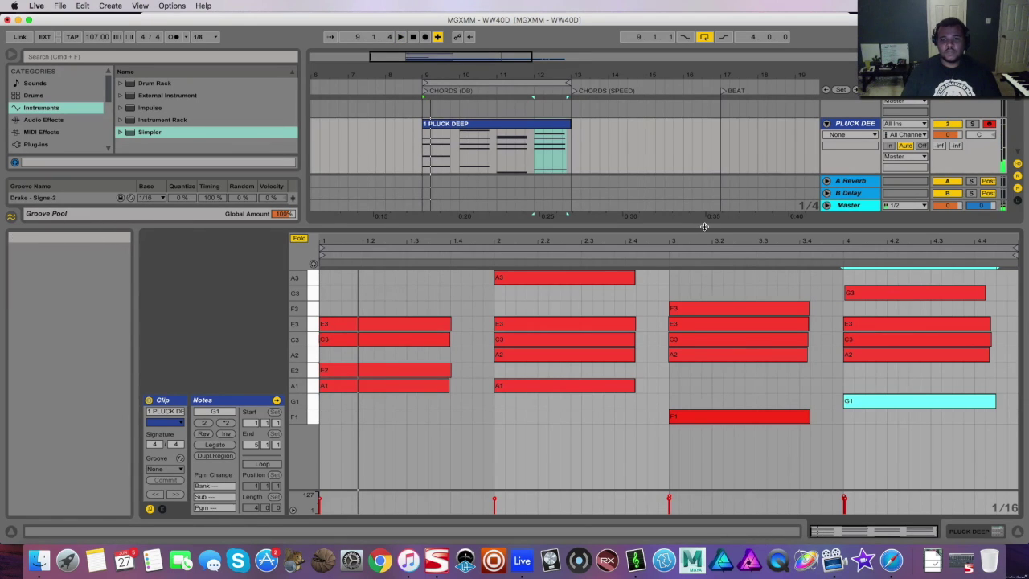
Copy the PLUCK DEEP clip onto the PLUCK and PLUCK SINE tracks at bar 9 and play the layers together
left_click_drag(704, 226, 704, 332)
scroll(693, 215, "up", 1)
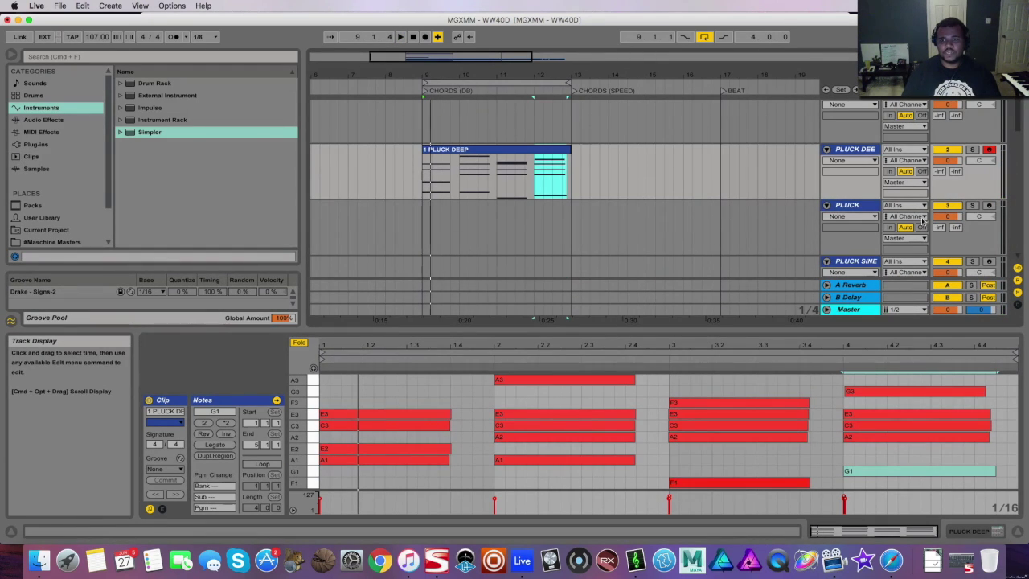
left_click(441, 152)
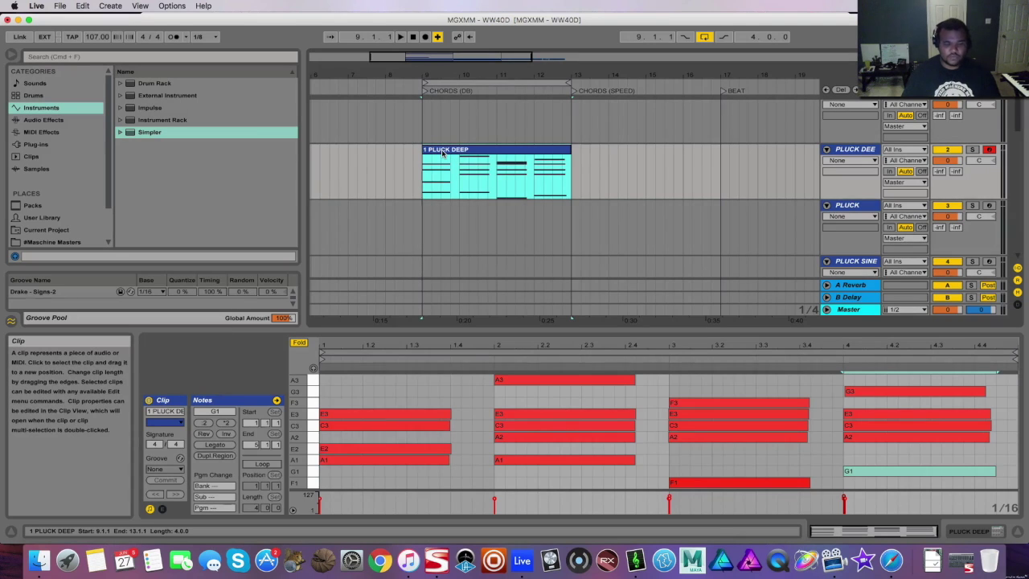
left_click_drag(442, 153, 441, 207)
key("space")
scroll(635, 223, "down", 3)
scroll(635, 223, "up", 2)
scroll(634, 221, "up", 1)
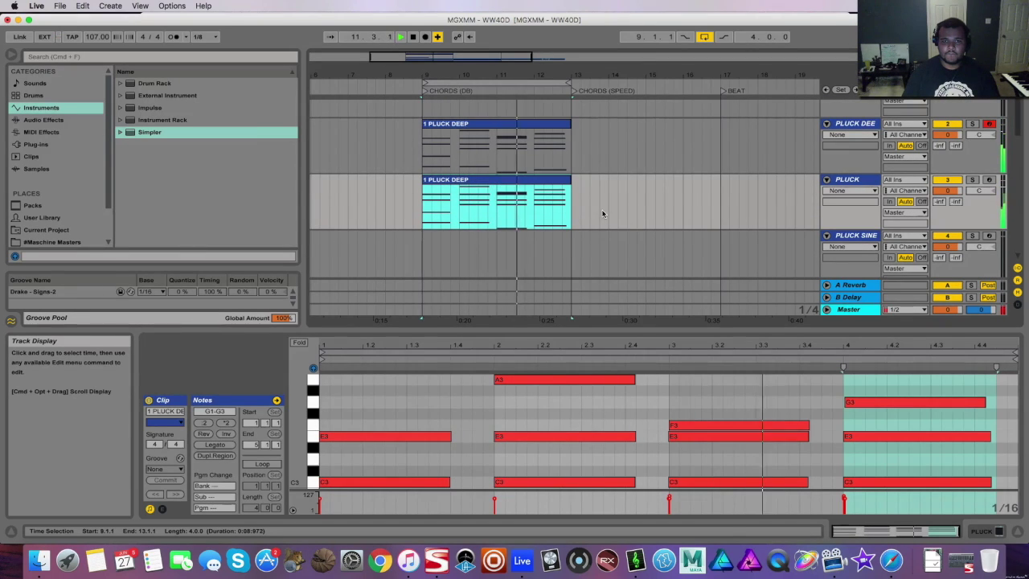
scroll(603, 214, "down", 2)
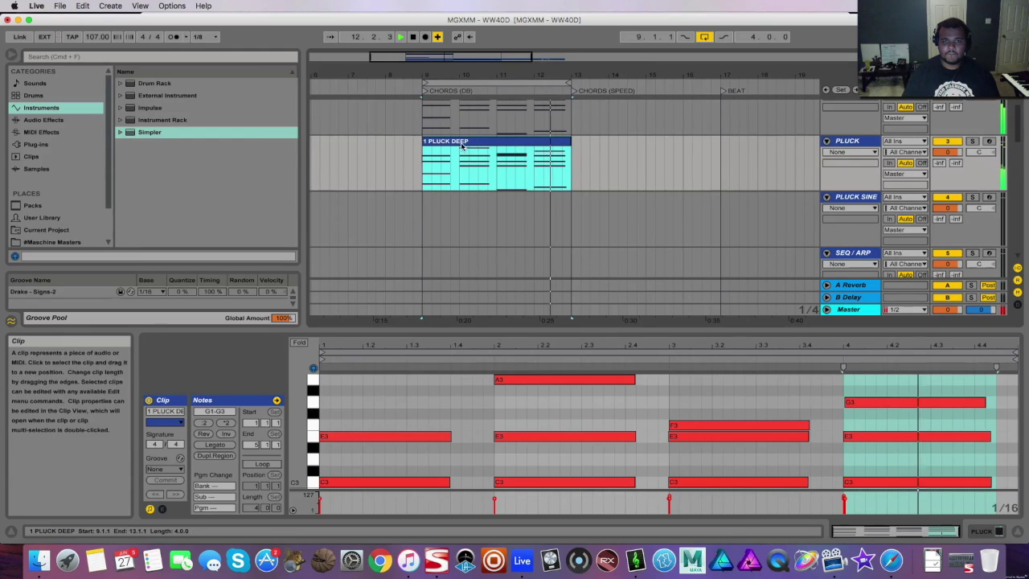
left_click_drag(456, 143, 457, 201)
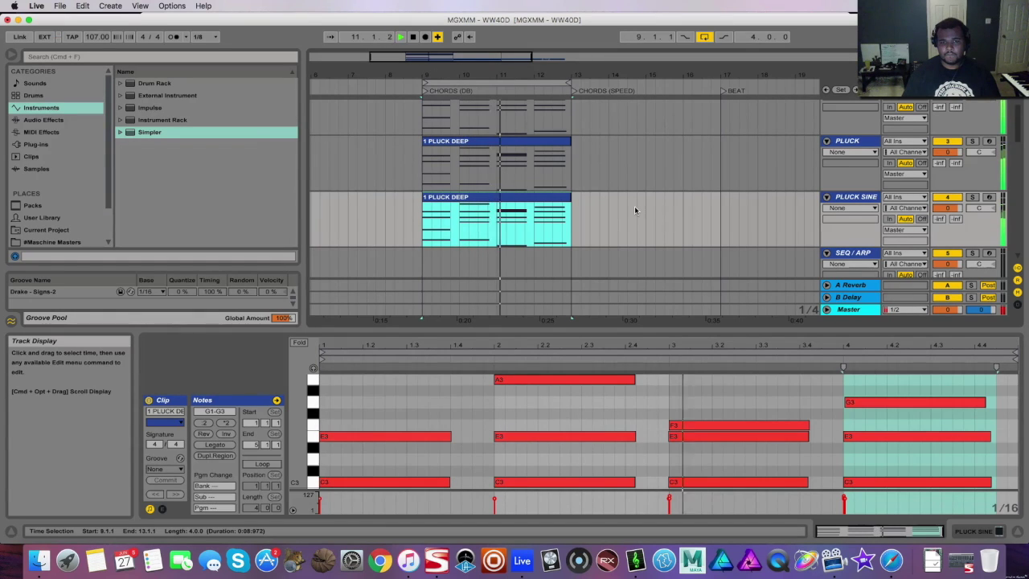
Open the PLUCK SINE clip in an enlarged note editor and delete the low A1, F1 and G1 bass notes
left_click(534, 201)
double_click(533, 200)
left_click(747, 399)
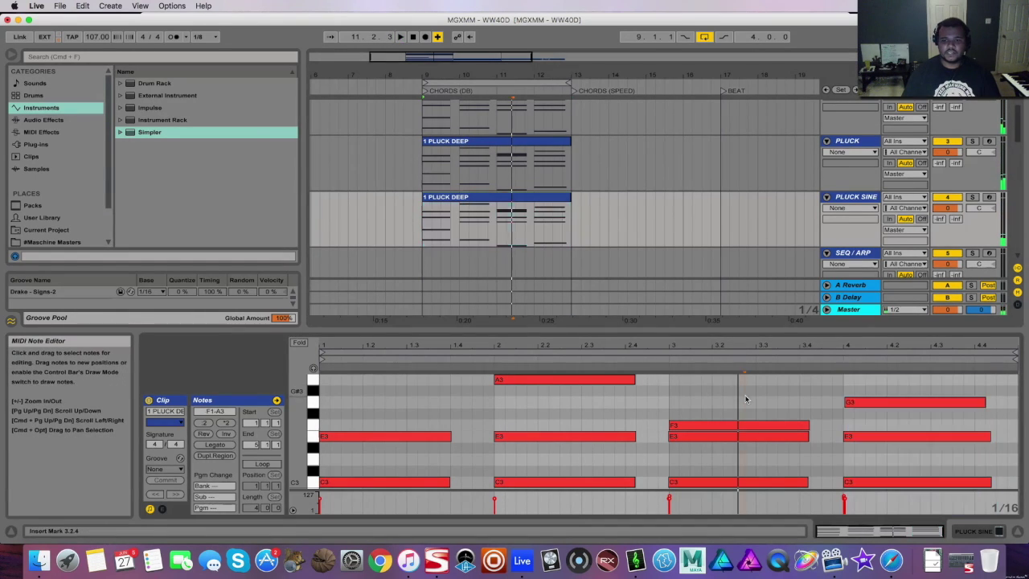
left_click_drag(653, 323, 653, 87)
left_click_drag(936, 393, 338, 489)
scroll(394, 486, "up", 3)
Lengthen the notes of all four PLUCK SINE chords so each sustains for about its full bar, and play the result
left_click_drag(457, 252, 423, 471)
left_click_drag(451, 422, 492, 429)
left_click_drag(648, 200, 595, 438)
left_click_drag(635, 365, 661, 367)
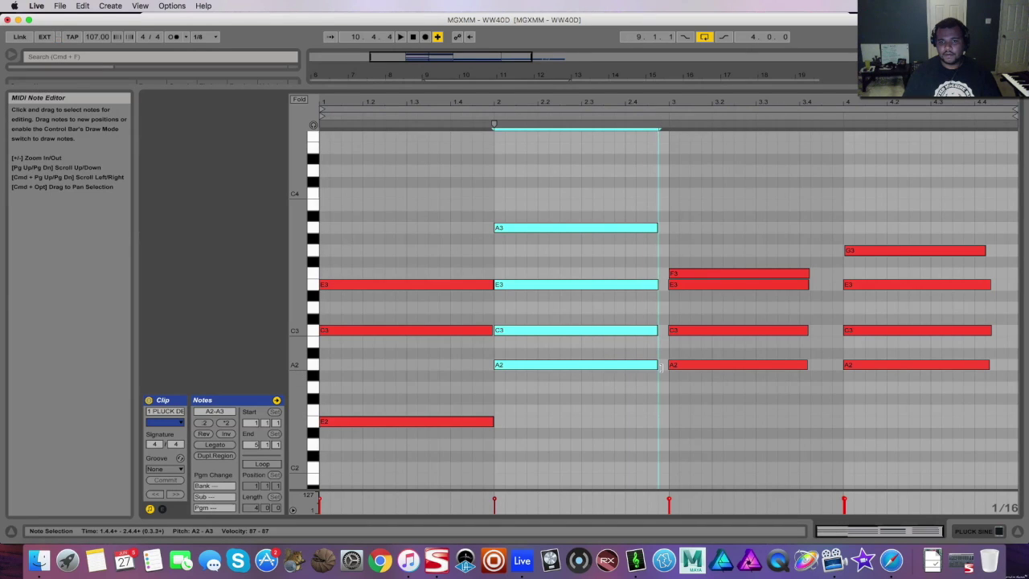
left_click_drag(792, 229, 839, 364)
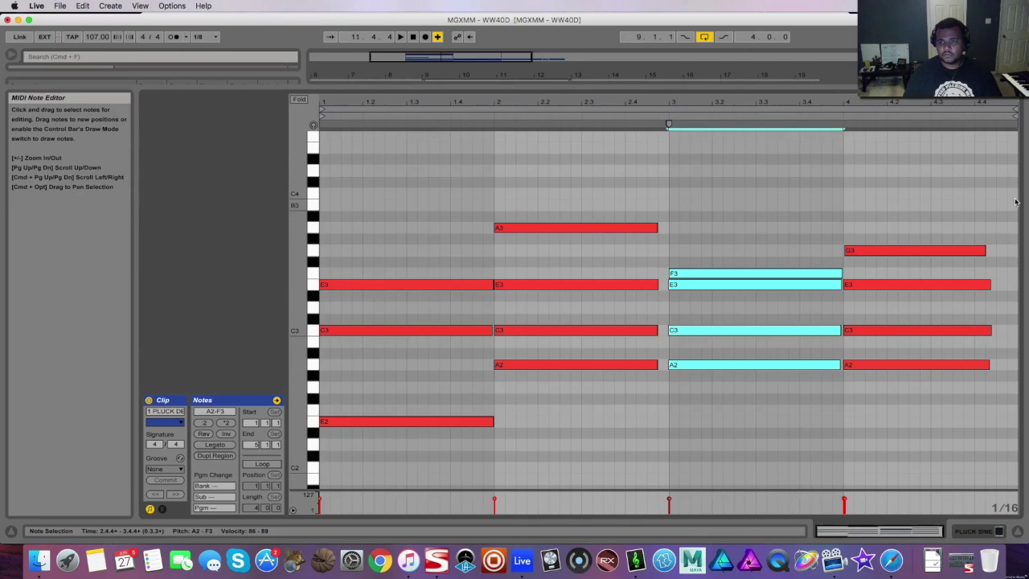
left_click_drag(1015, 201, 965, 417)
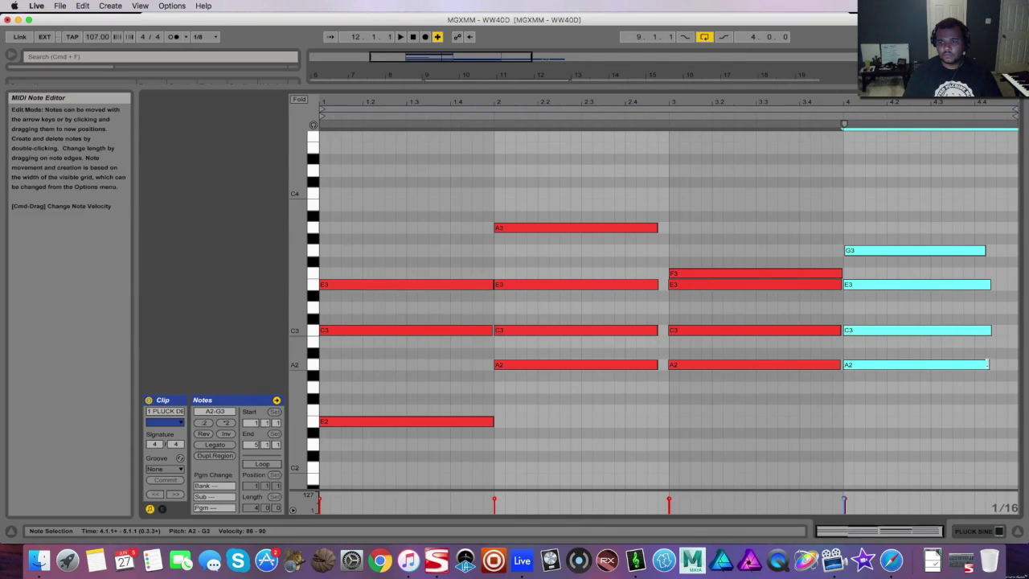
left_click_drag(986, 364, 1016, 365)
key("space")
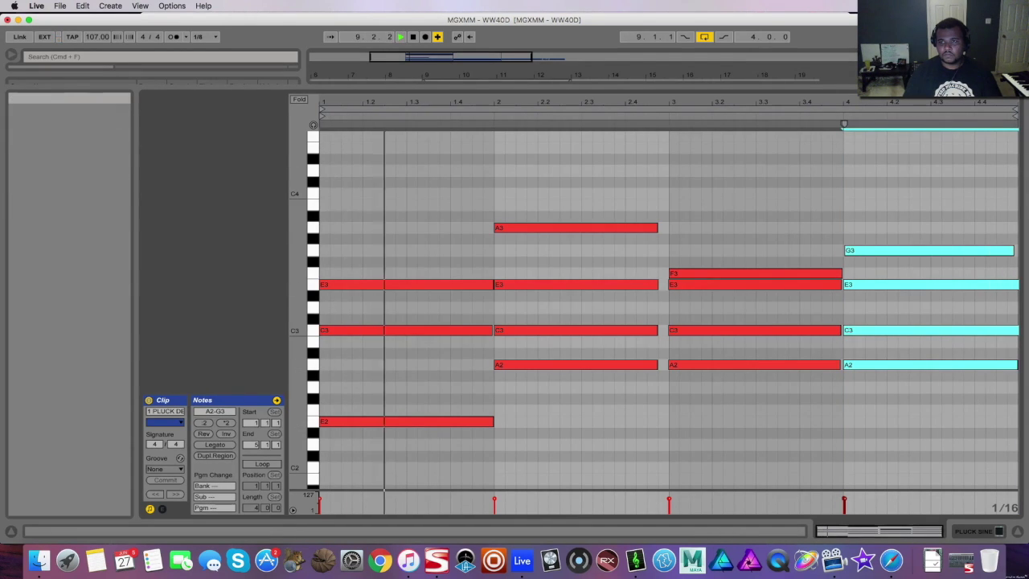
Lower the PLUCK SINE track volume to -10 dB and hide its volume automation in the arrangement
key("Tab")
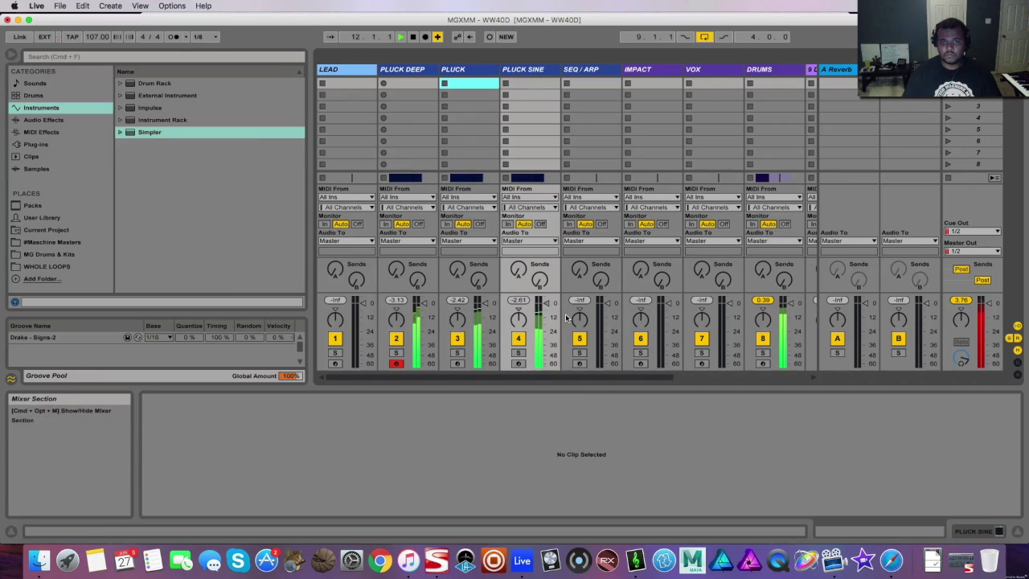
left_click_drag(549, 304, 548, 317)
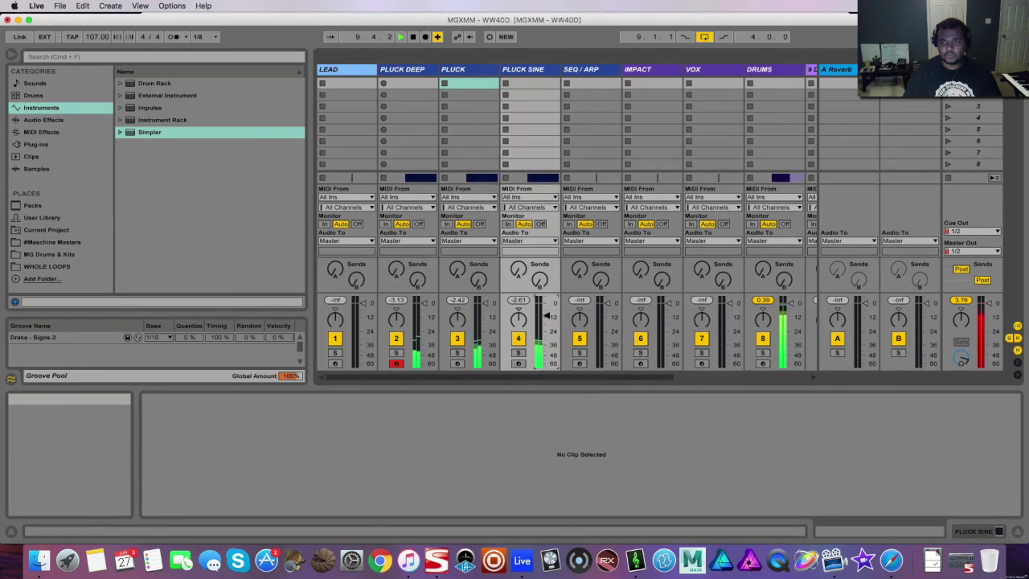
key("Tab")
scroll(501, 221, "up", 5)
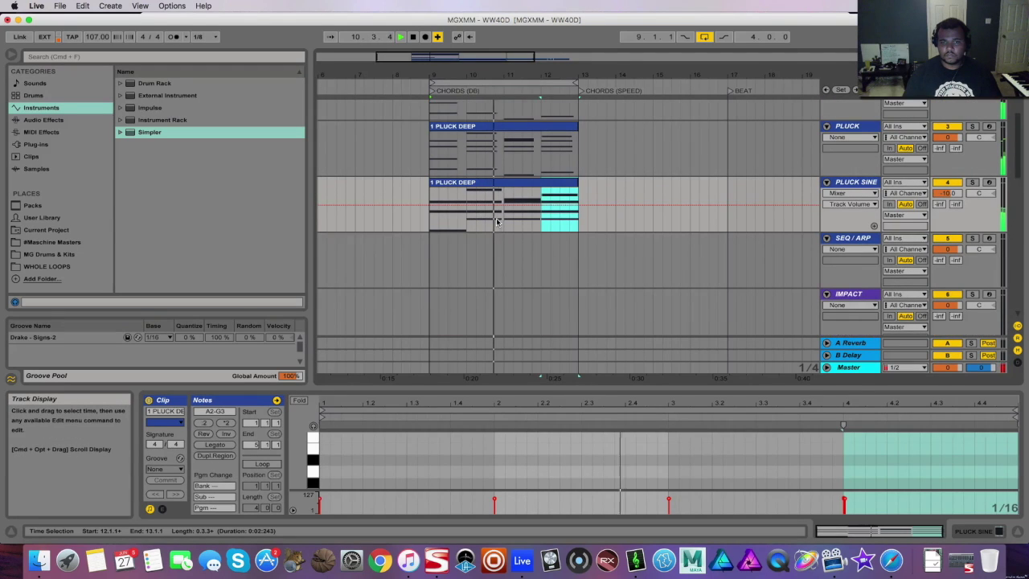
left_click(848, 219)
left_click(851, 222)
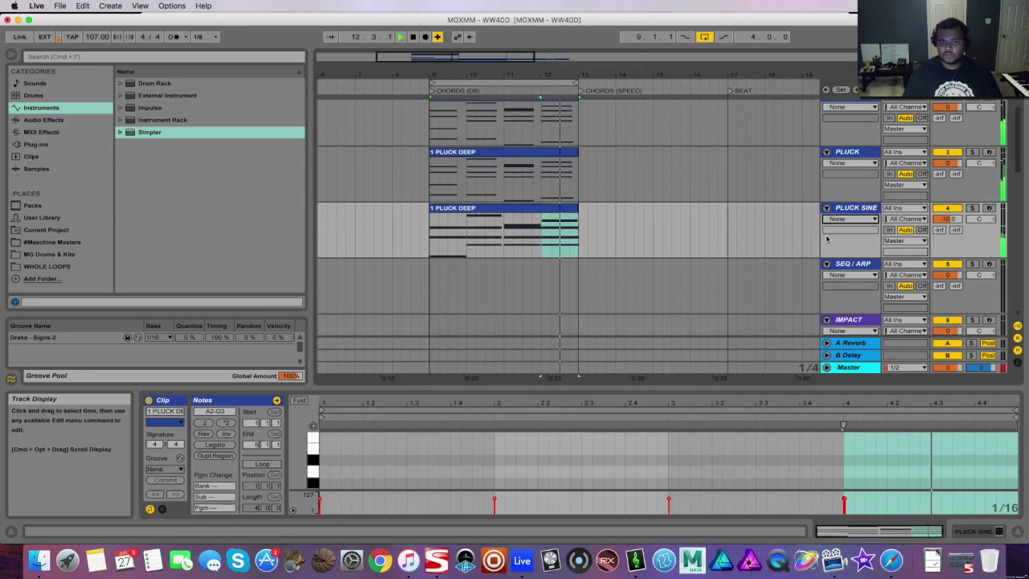
Copy the PLUCK SINE clip down onto the SEQ / ARP track at bar 9 and play the loop
key("space")
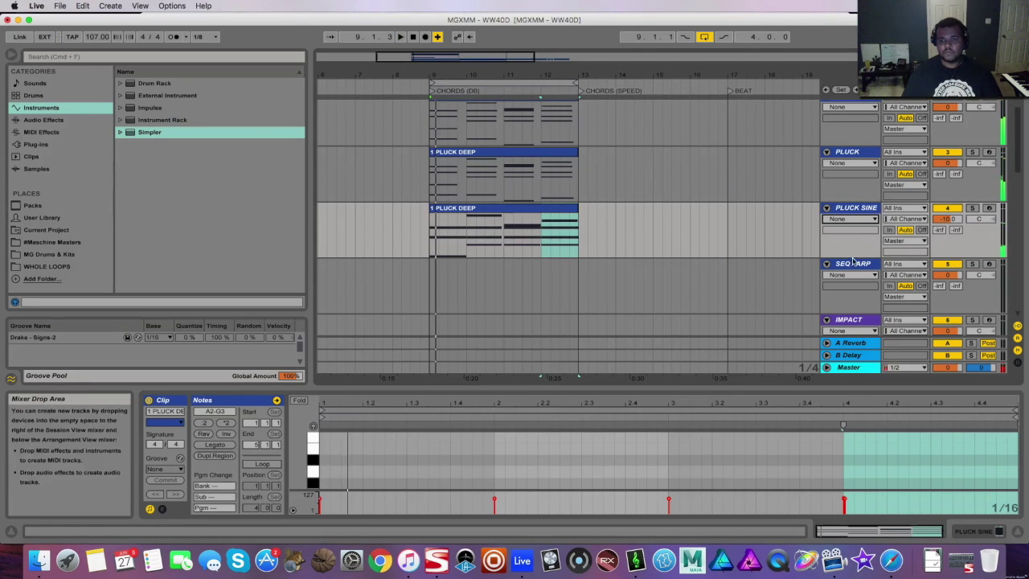
left_click(786, 261)
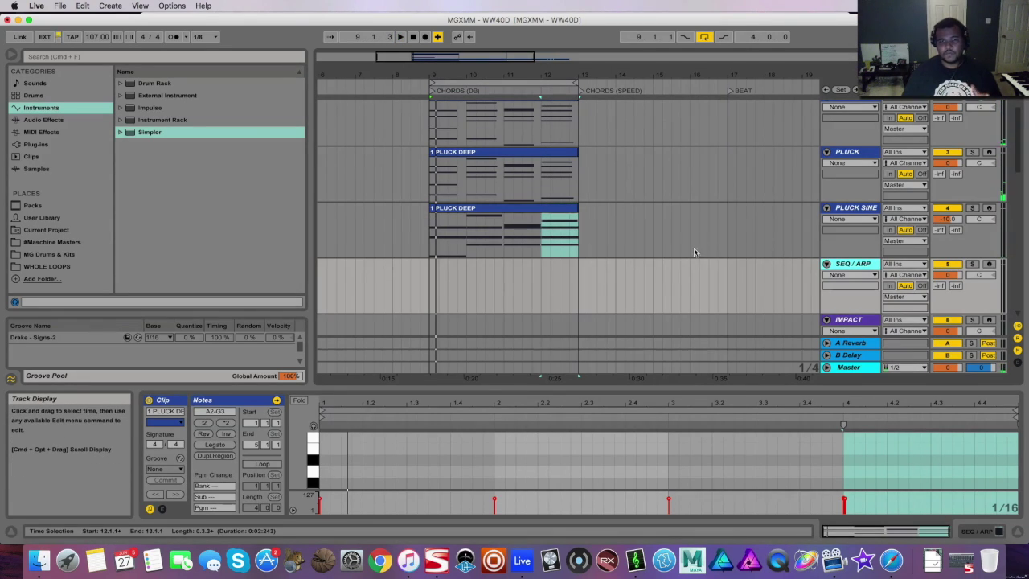
left_click(465, 211)
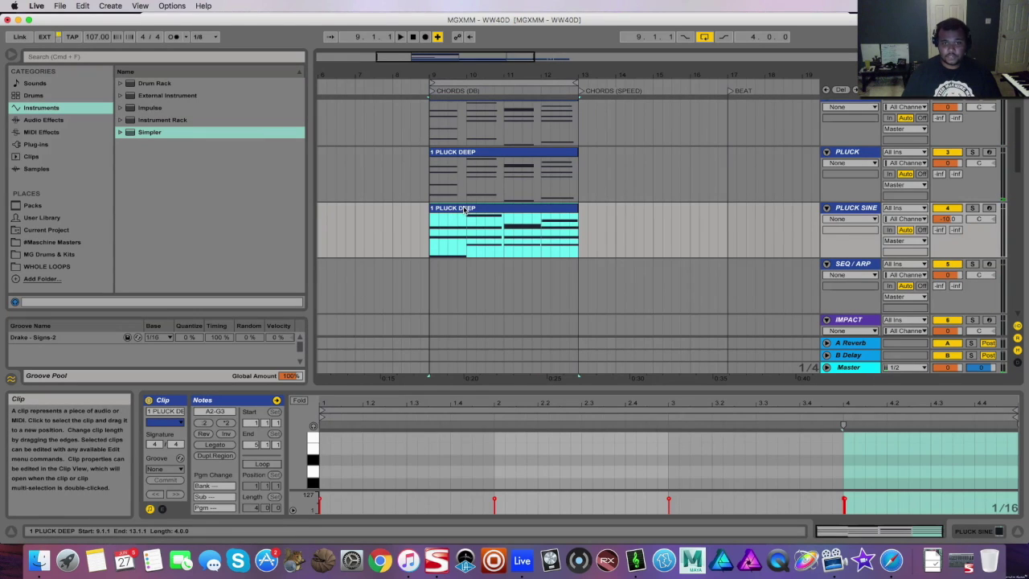
left_click_drag(464, 209, 464, 279)
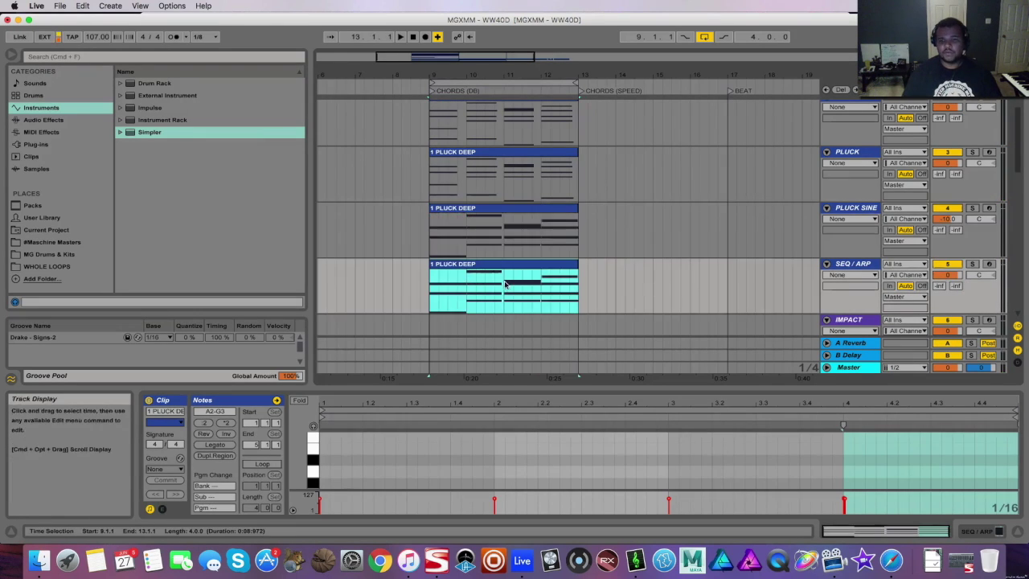
key("space")
In the SEQ / ARP clip, raise the E2 note to A2, delete the notes after bar 1, and make the A2-C3-E3 chord fill all four bars
left_click_drag(654, 395, 563, 102)
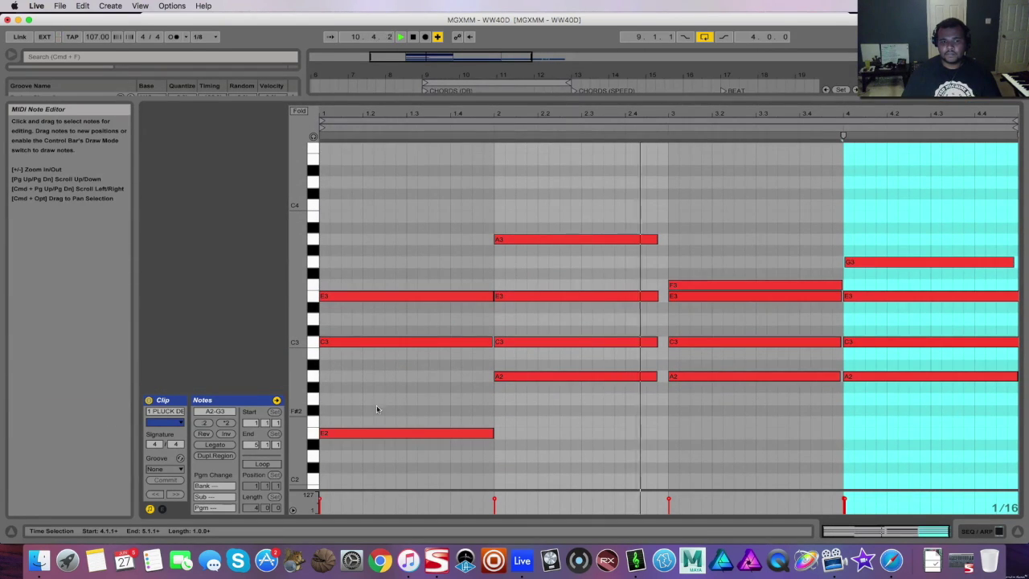
left_click_drag(346, 434, 345, 384)
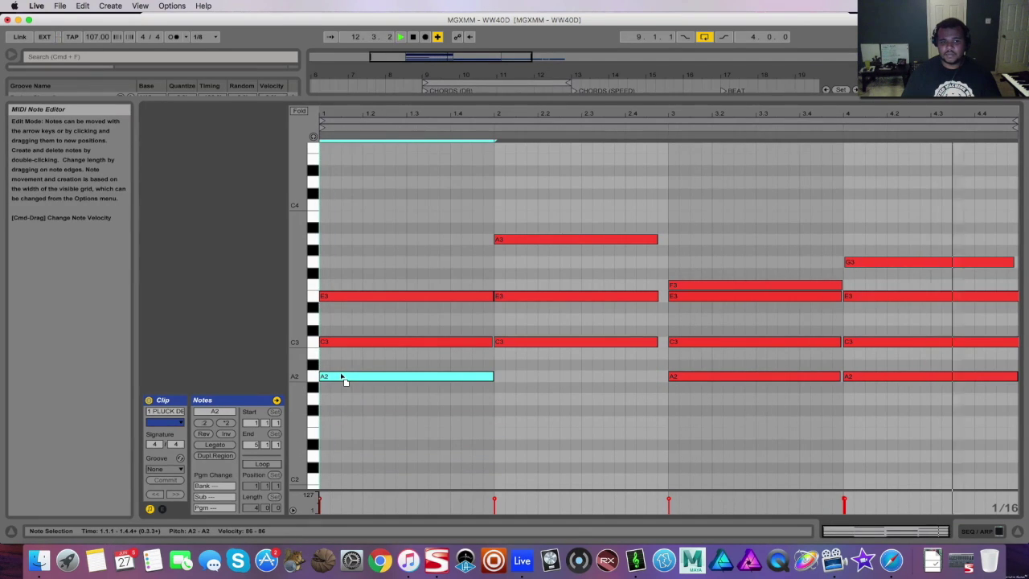
left_click_drag(561, 212, 905, 421)
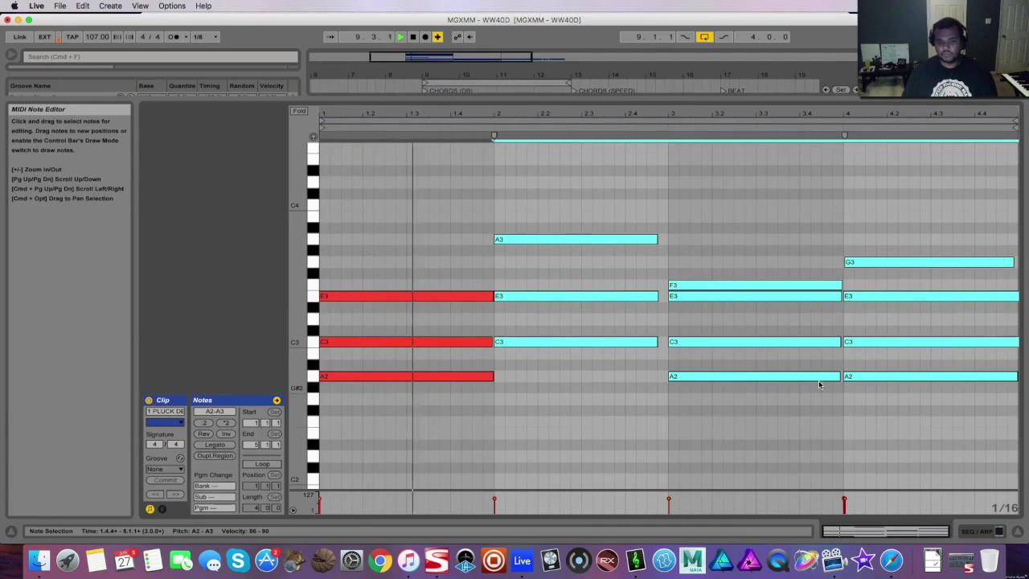
key("Delete")
key("space")
left_click_drag(529, 272, 767, 372)
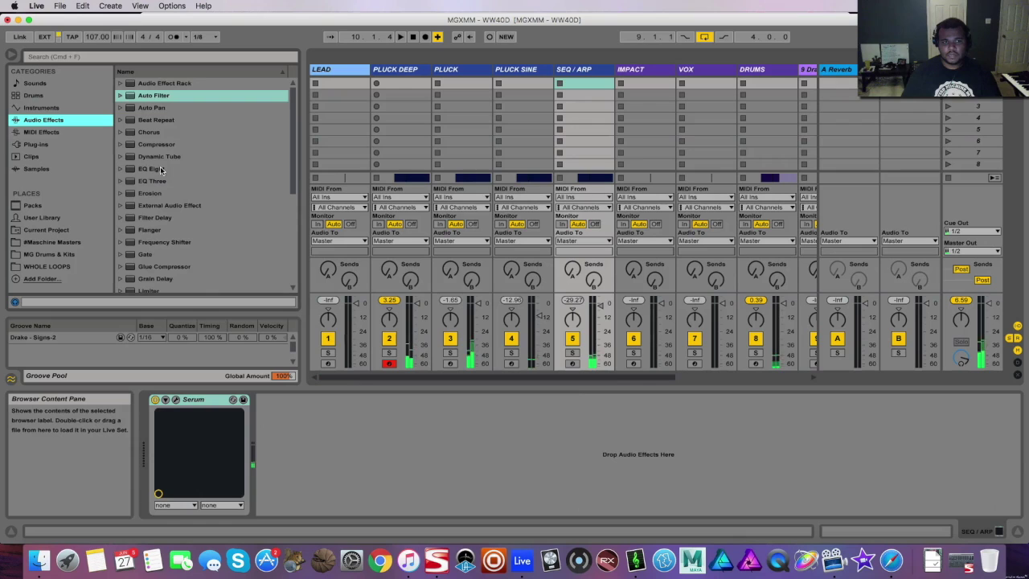
Load the Auto Filter preset Cut-O-Move H after Serum on SEQ / ARP and set the track volume to -6 dB
left_click(120, 95)
left_click_drag(173, 144, 384, 435)
key("space")
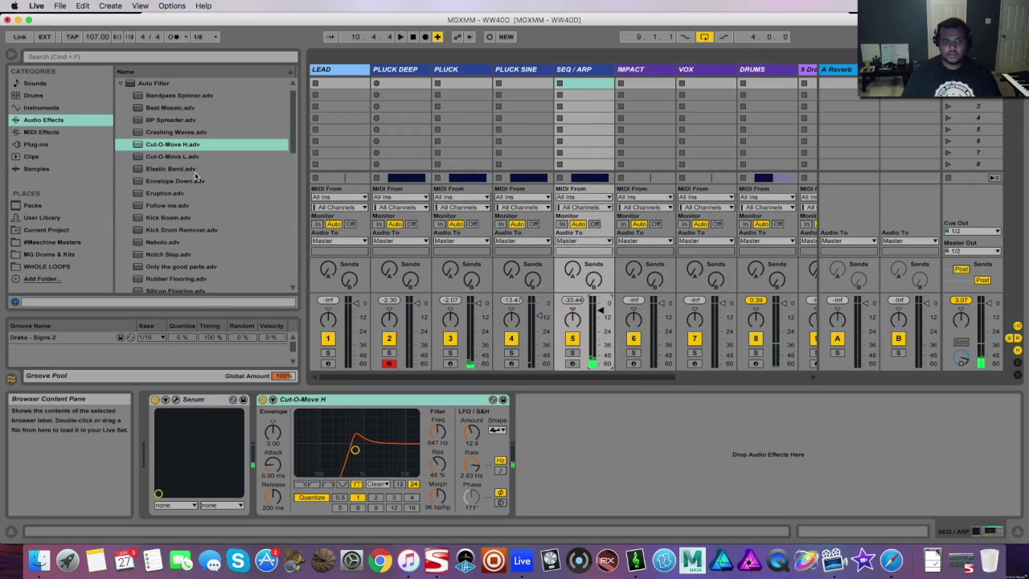
Find the Nicky Romero Kickstart plug-in in the browser and add it after Cut-O-Move H on SEQ / ARP
left_click(40, 123)
left_click(121, 84)
scroll(152, 165, "down", 3)
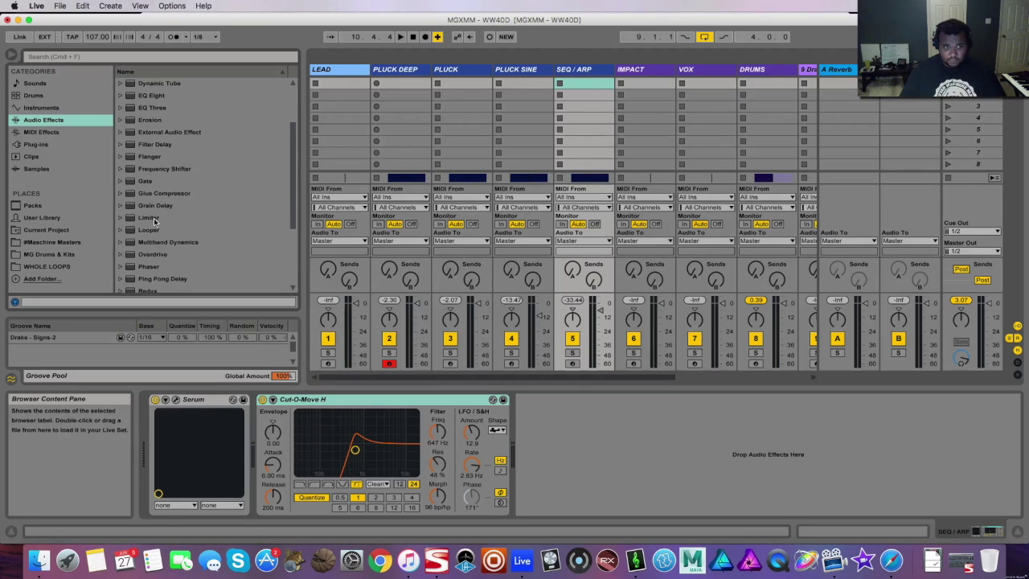
left_click(35, 144)
scroll(167, 187, "down", 2)
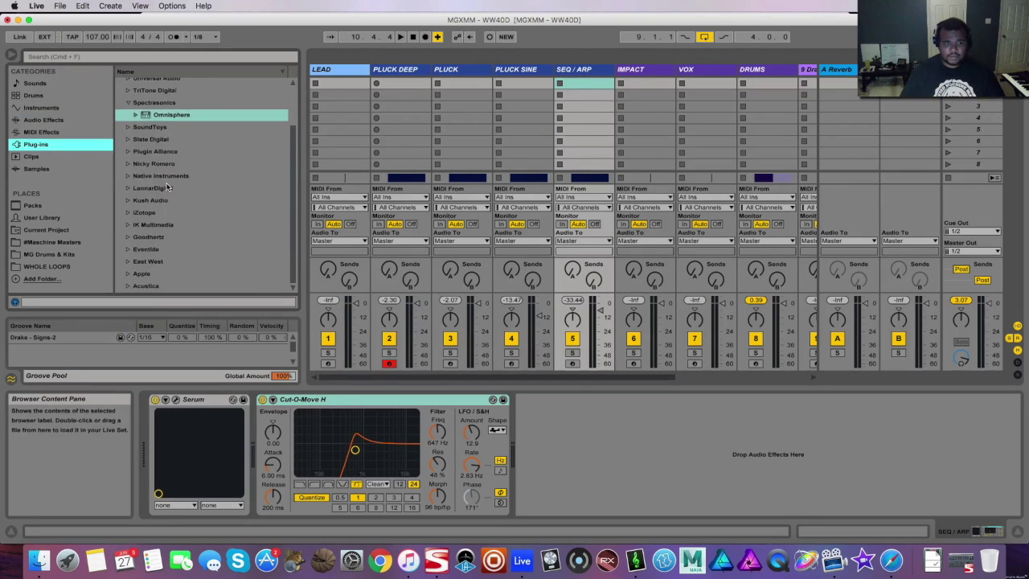
left_click(128, 164)
left_click_drag(165, 177, 616, 428)
left_click_drag(655, 397, 655, 402)
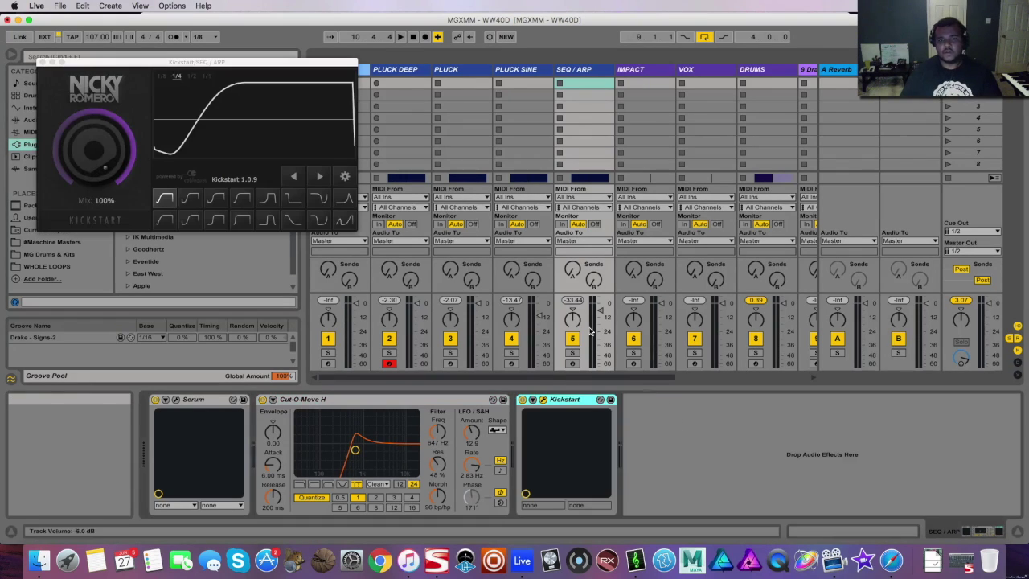
Solo SEQ / ARP during playback and try different Kickstart ducking curves on it
key("space")
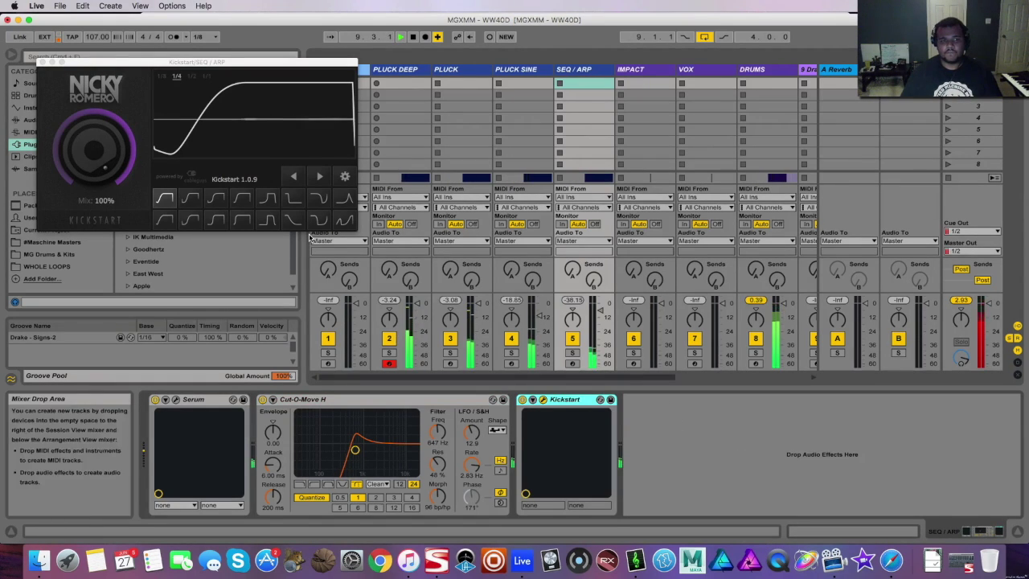
left_click(195, 203)
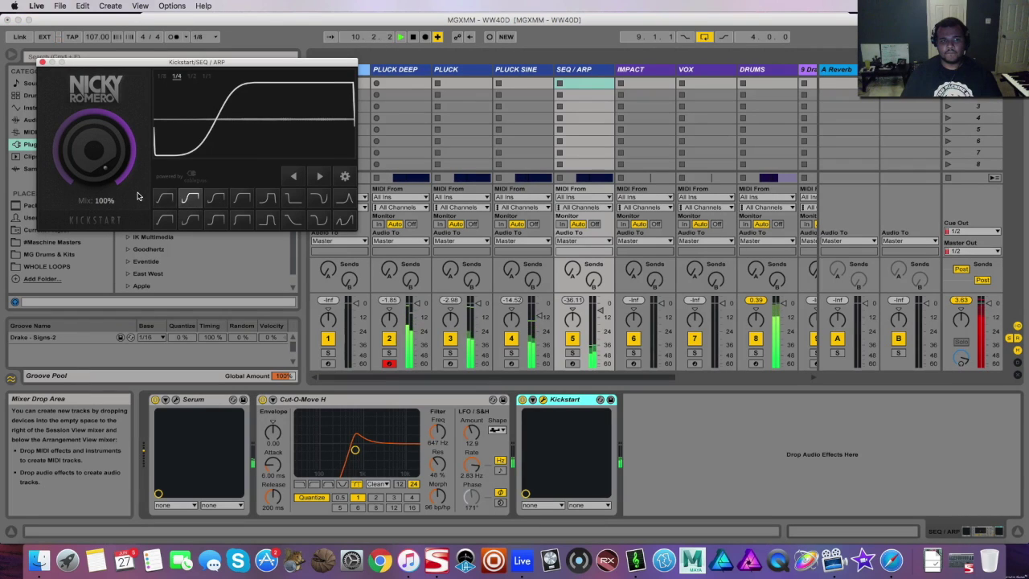
left_click(573, 352)
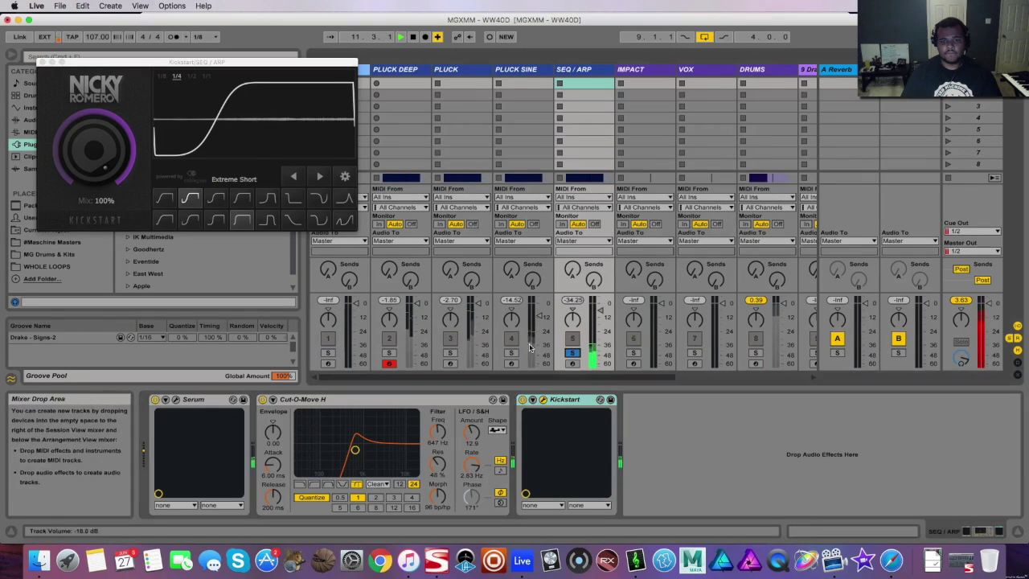
left_click(216, 197)
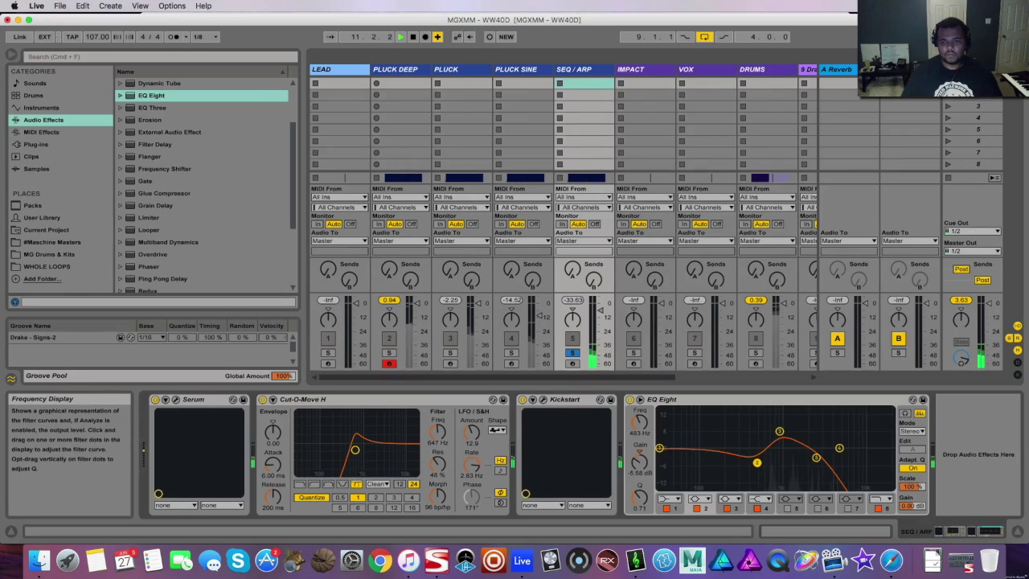
Boost EQ Eight band 3 on SEQ / ARP by 8.80 dB at 1.10 kHz, unsolo the track, and play the mix in the arrangement
left_click_drag(779, 432, 786, 425)
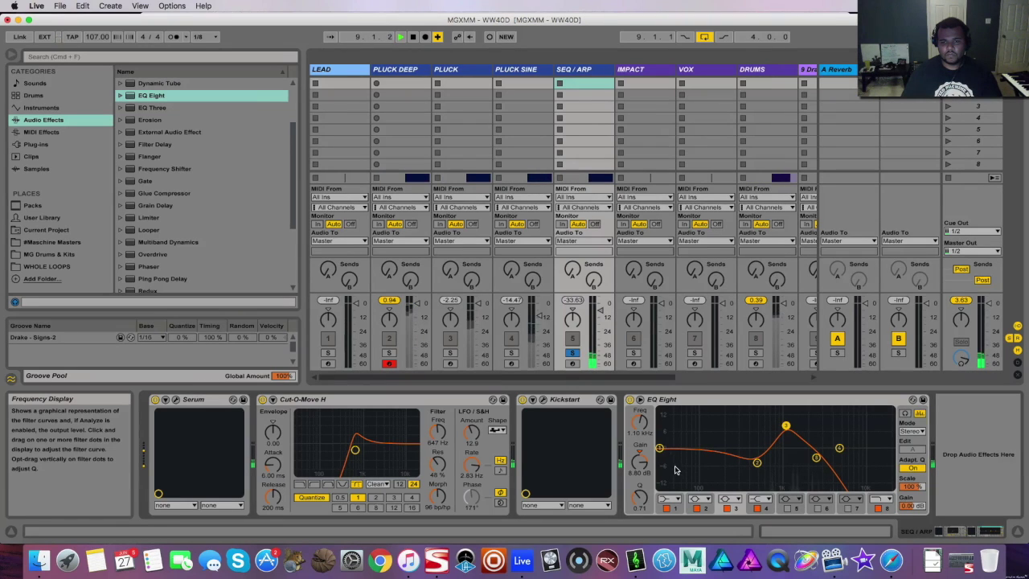
left_click(572, 352)
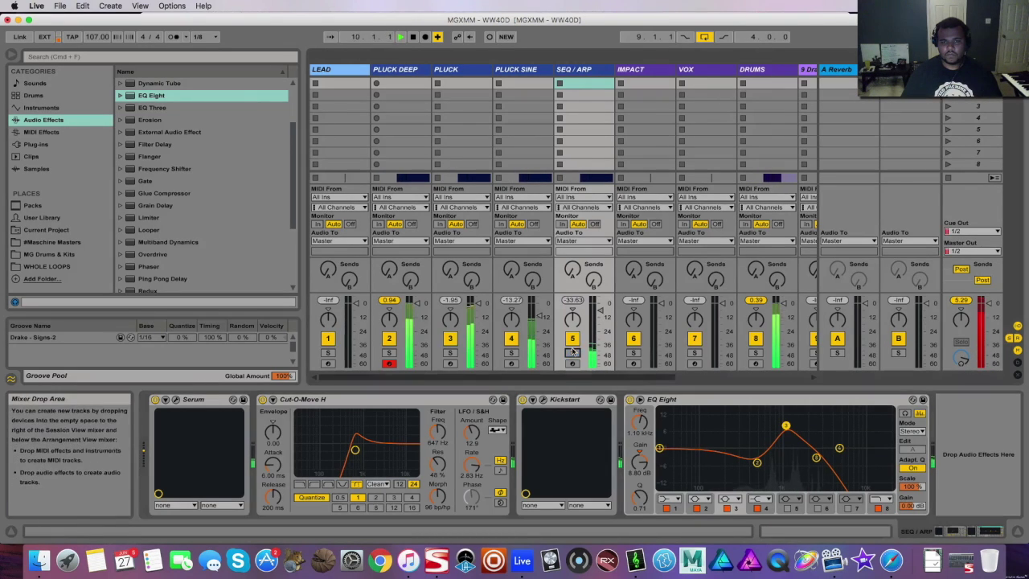
key("Tab")
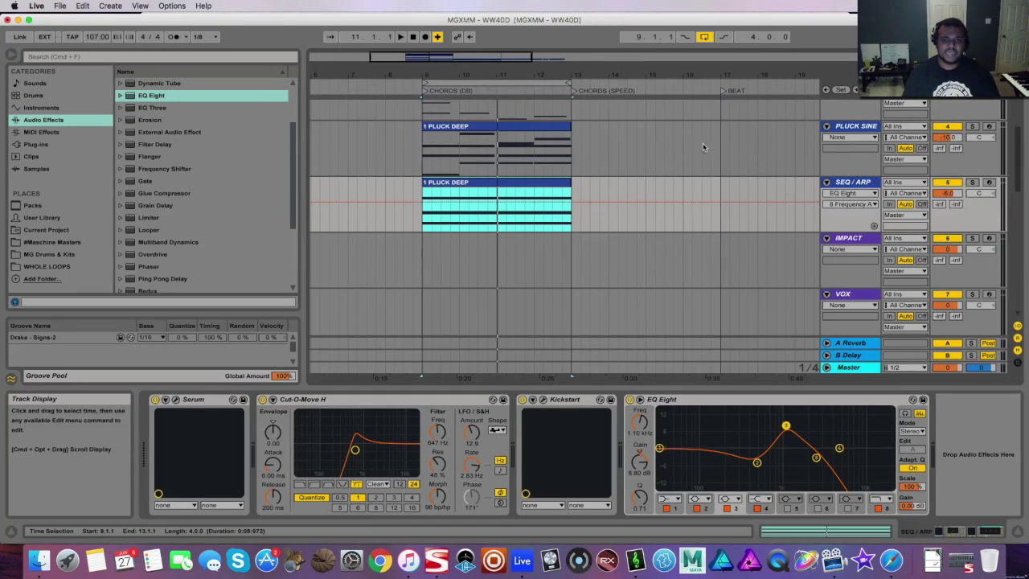
key("space")
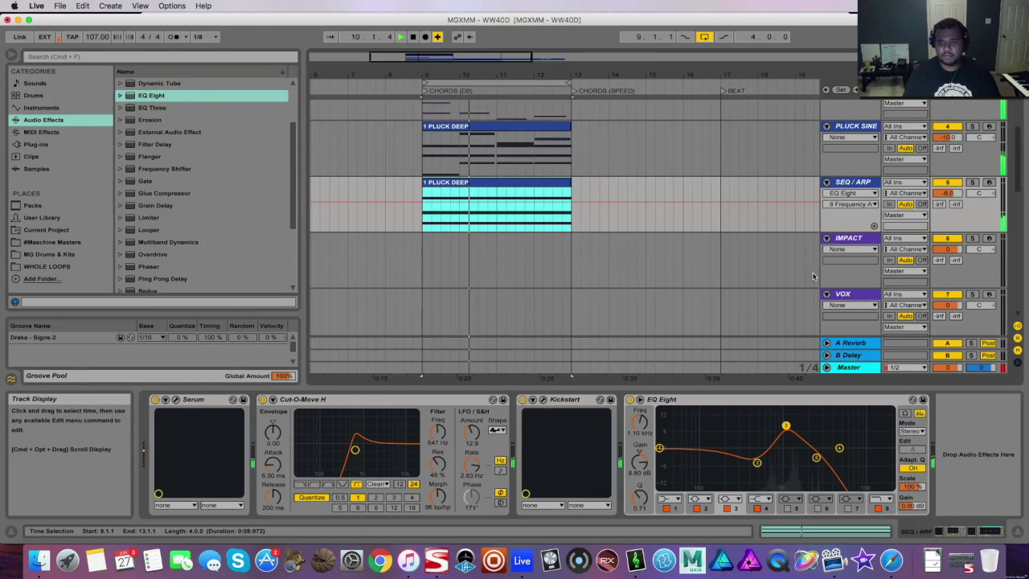
Arm the VOX track, set its insert position at bar 9, and show the WL Hot Vocal 23 E sampler in its device chain
scroll(813, 276, "down", 4)
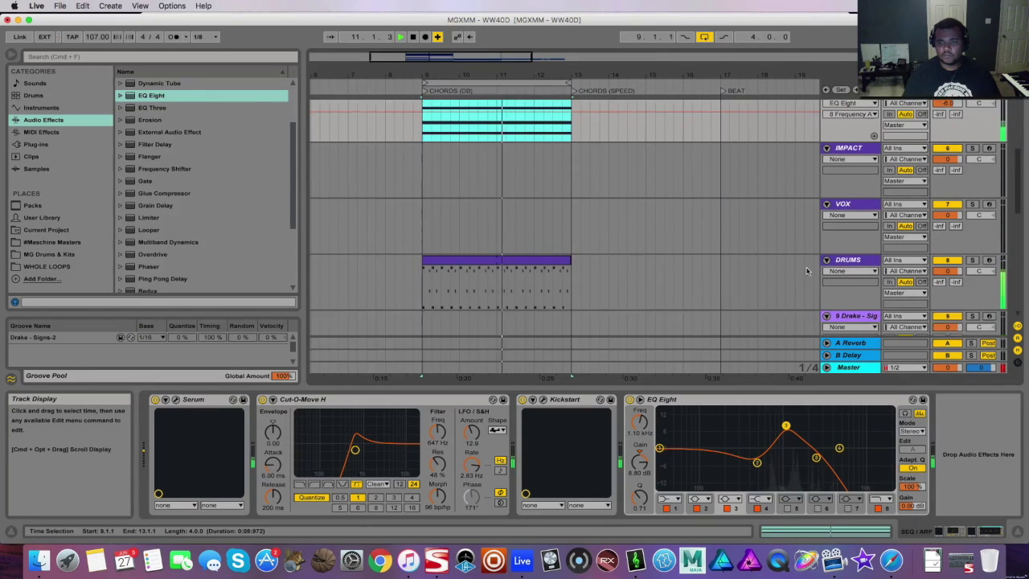
left_click(419, 226)
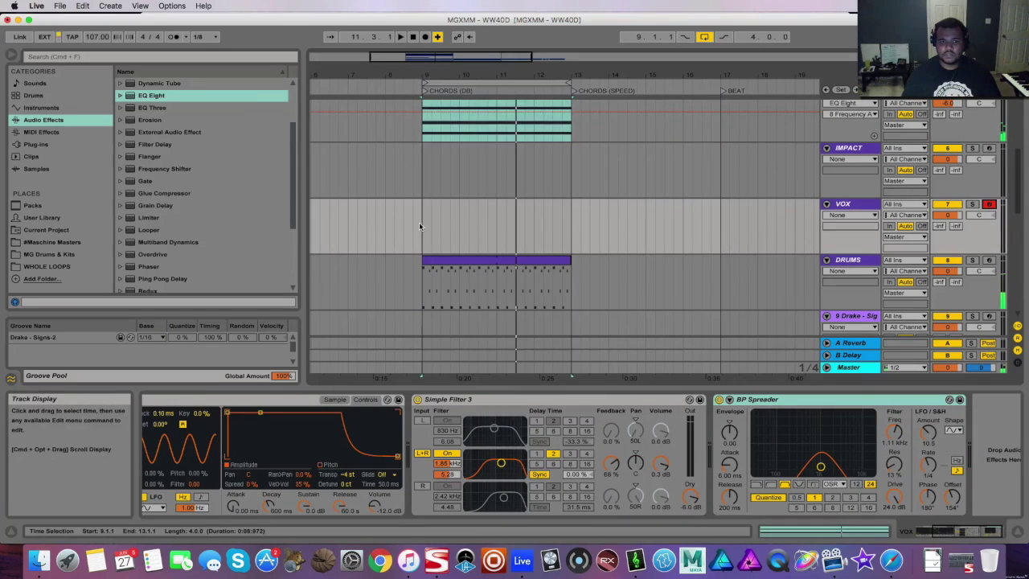
key("space")
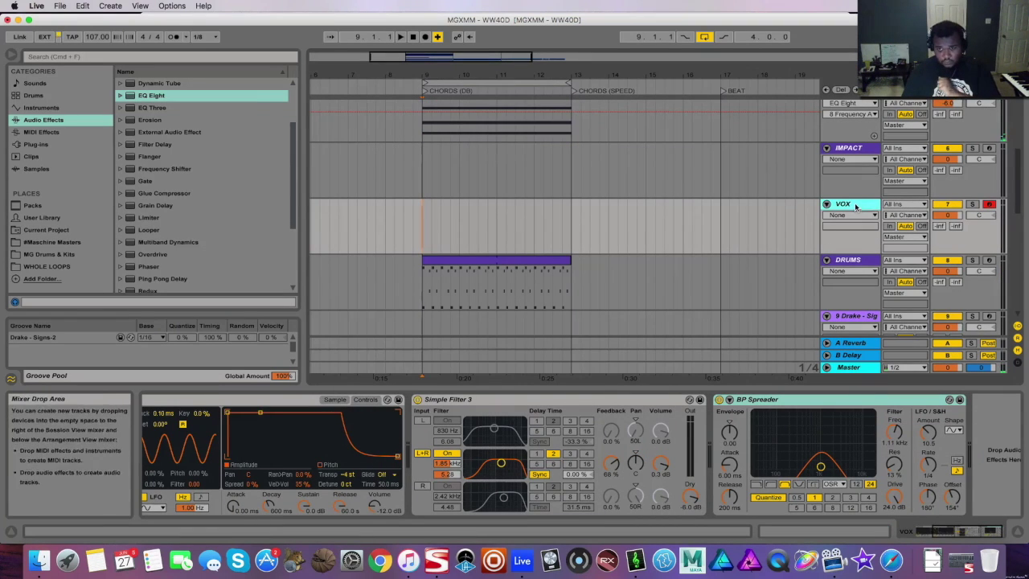
left_click(947, 533)
left_click_drag(947, 532, 921, 531)
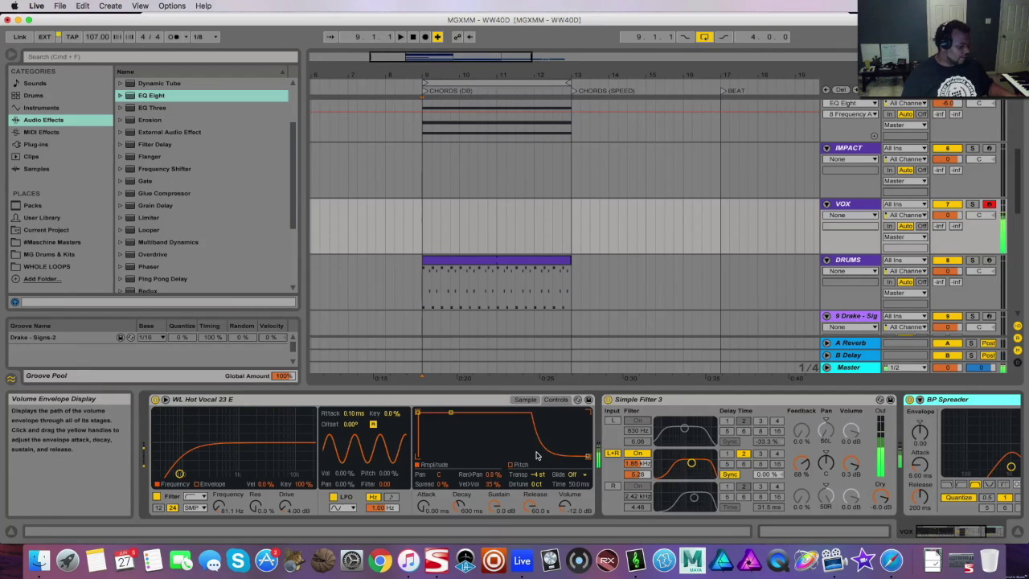
Add a four-bar VOX clip with two long notes at bar 9 and lower the VOX volume to -27 dB during playback
key("space")
key("Tab")
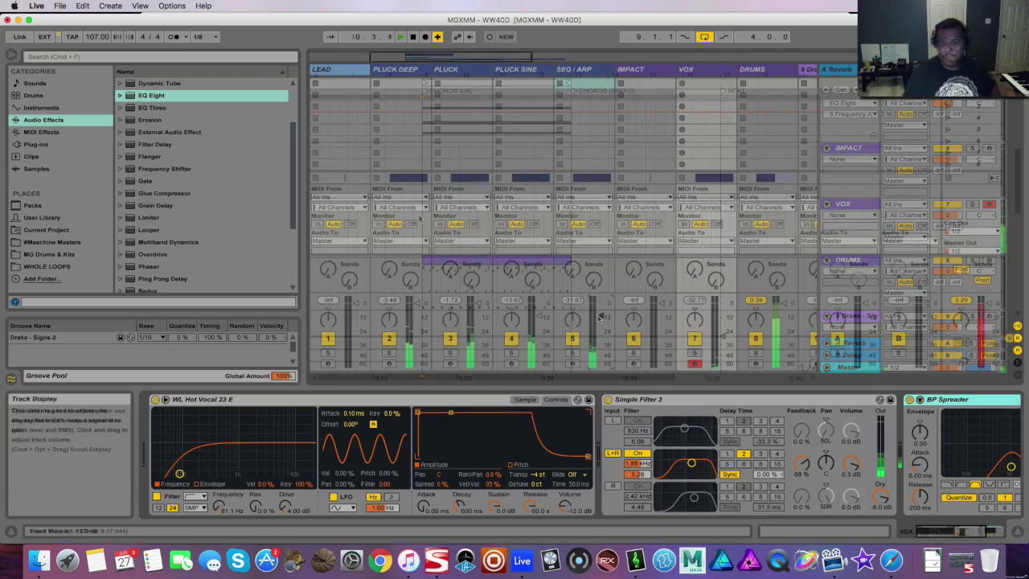
left_click_drag(727, 344, 722, 342)
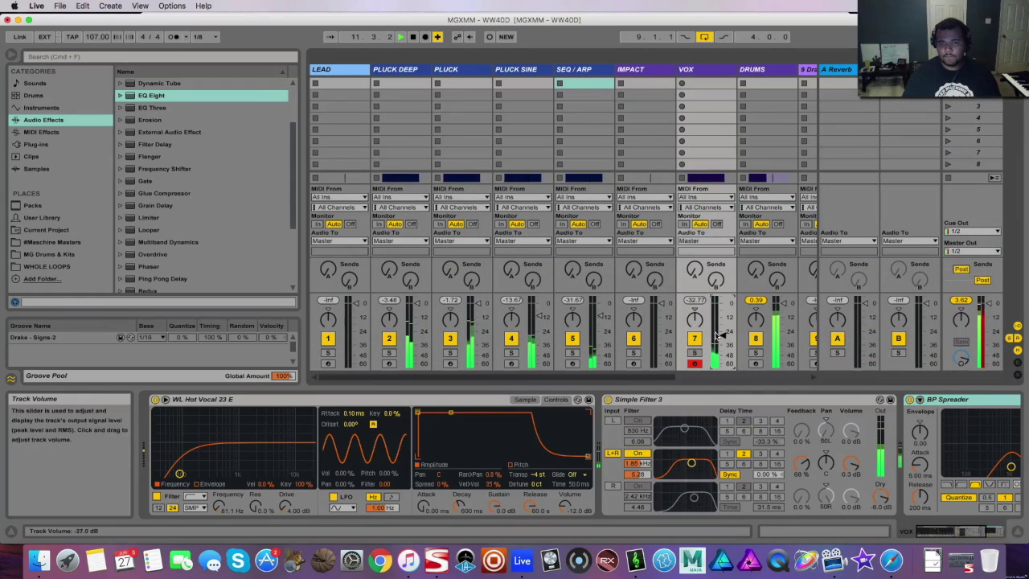
key("Tab")
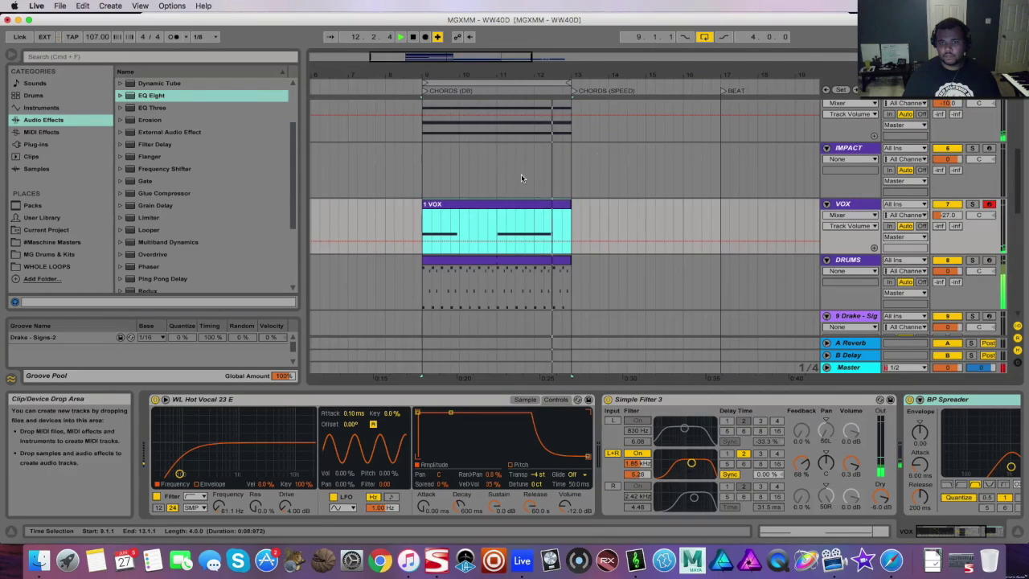
Fold the DRUMS, VOX, IMPACT, SEQ / ARP and three pluck tracks in the arrangement
left_click(845, 215)
left_click(848, 263)
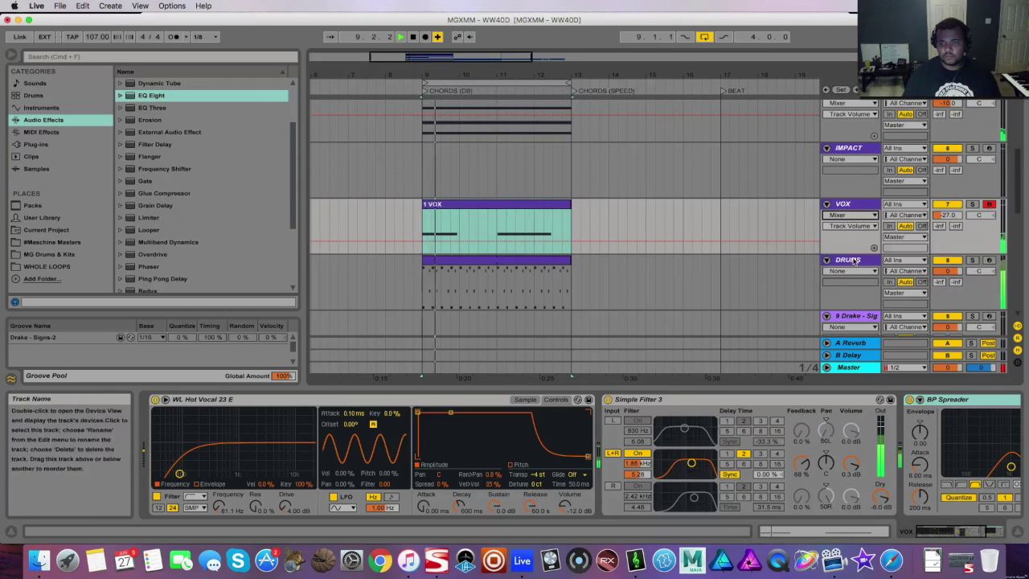
left_click(850, 272)
left_click(841, 279)
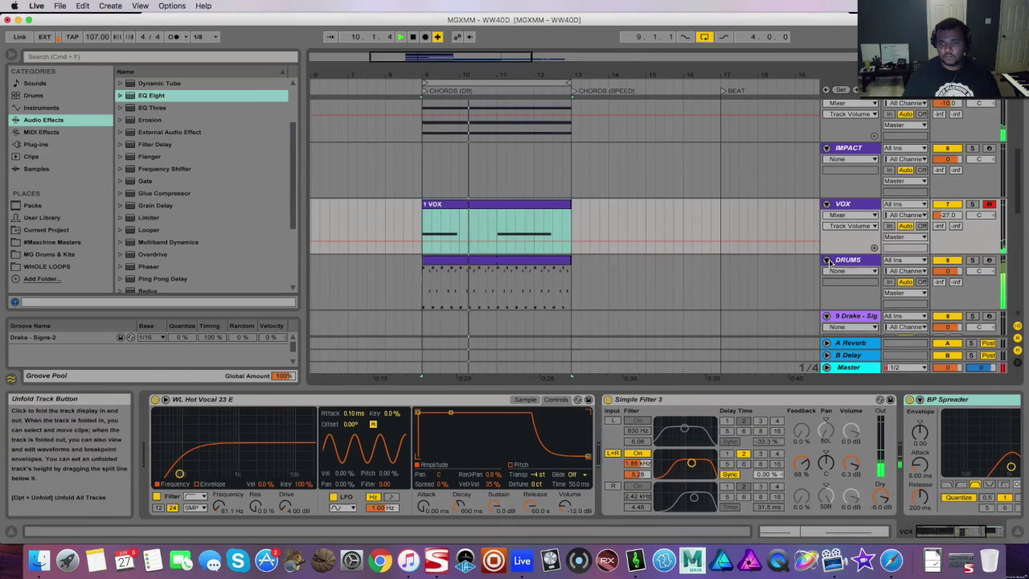
left_click(827, 260)
left_click(826, 203)
scroll(826, 207, "up", 2)
left_click(827, 199)
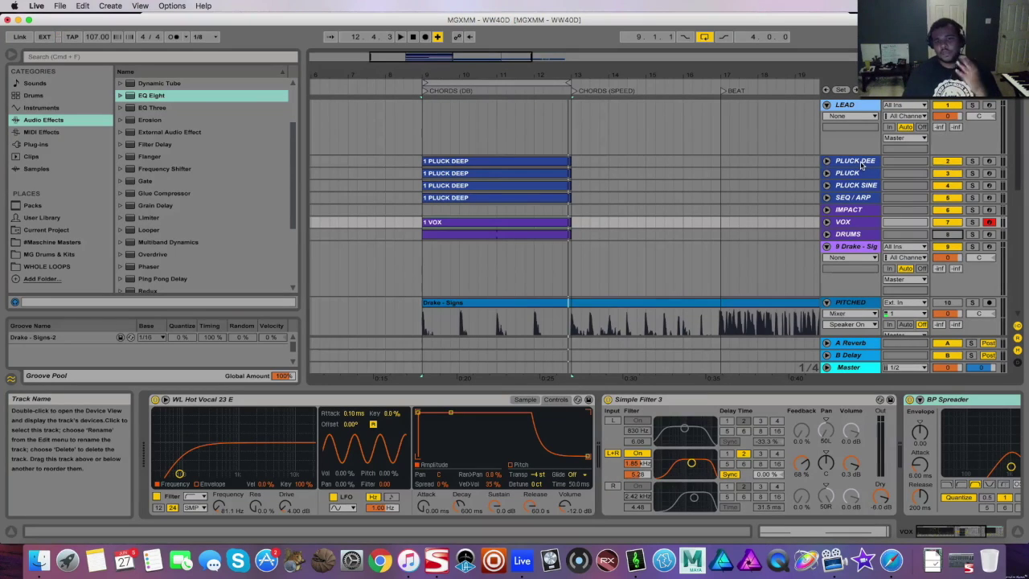
Insert a new audio track and move it directly above PLUCK DEEP
right_click(862, 165)
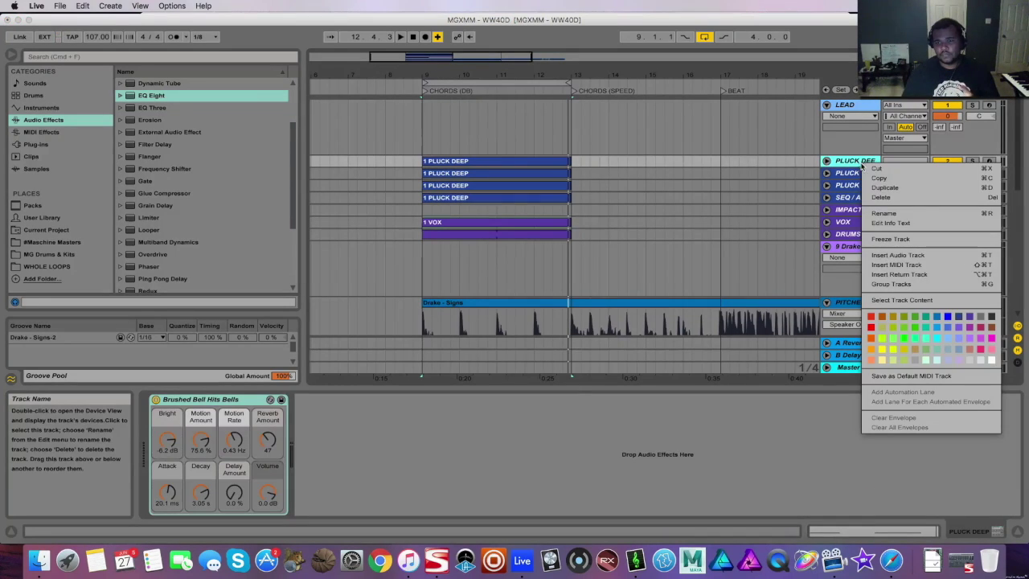
left_click(889, 255)
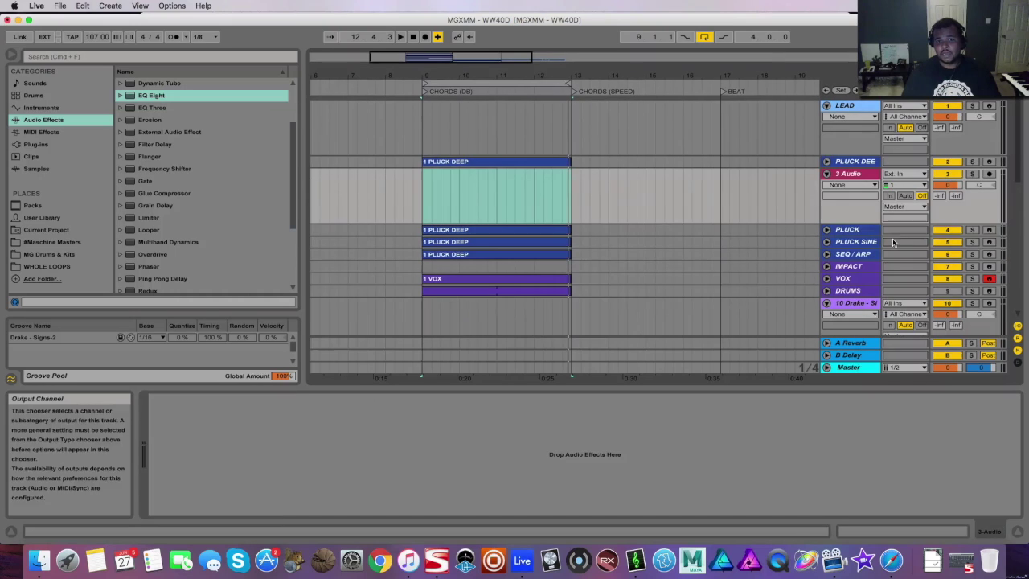
left_click_drag(841, 171, 855, 163)
Rename the new audio track PLUCKS and colour it white
right_click(856, 163)
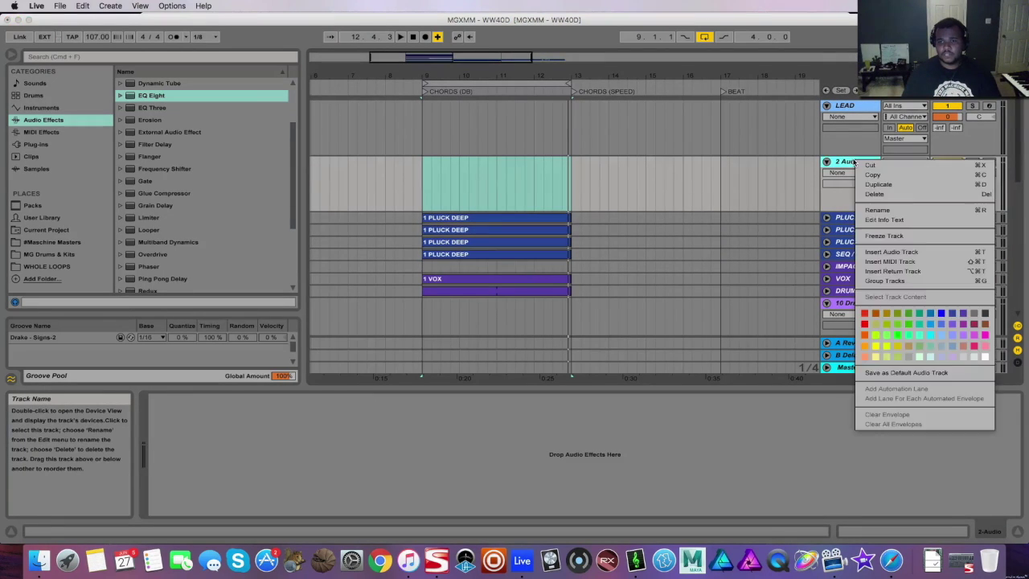
left_click(911, 210)
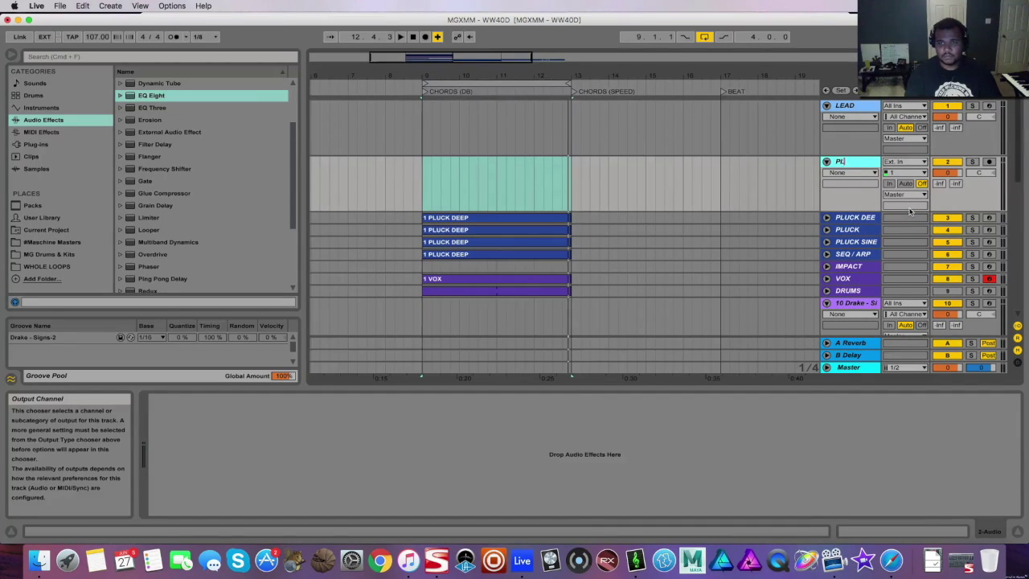
right_click(862, 160)
left_click(991, 355)
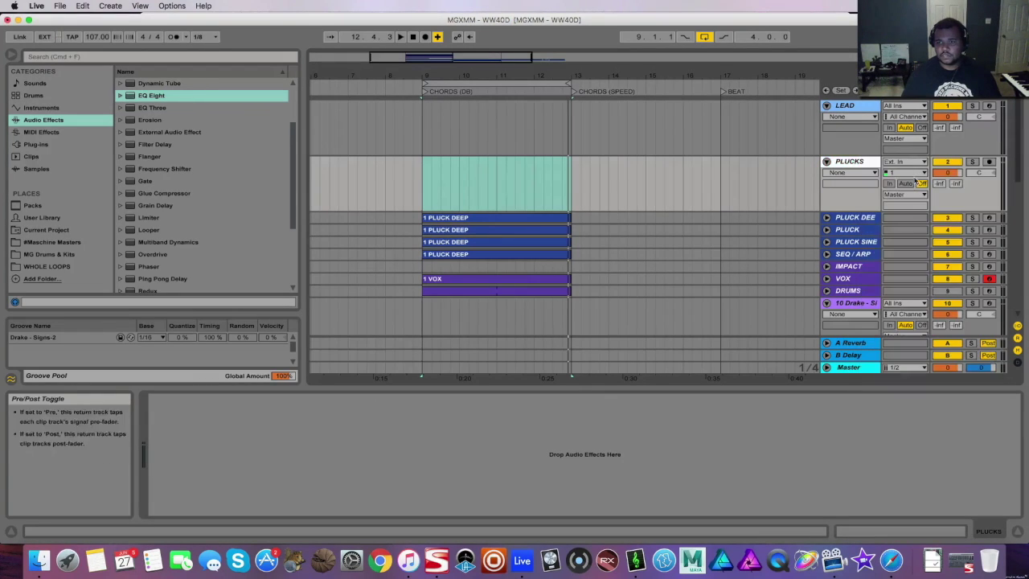
Set the PLUCKS track input to Resampling, arm it and record the combined plucks from bar 9 to bar 13
left_click(907, 161)
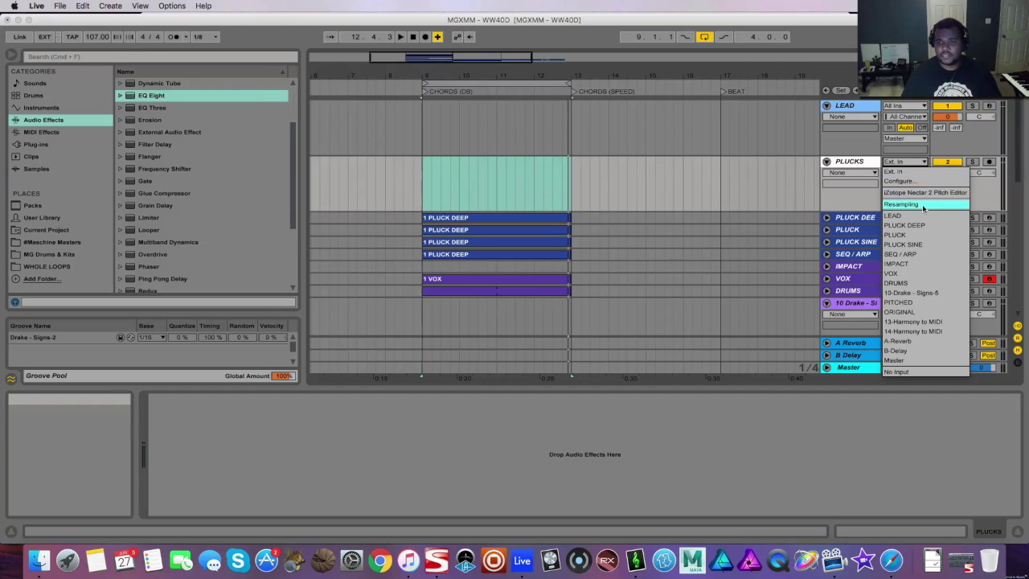
left_click(921, 206)
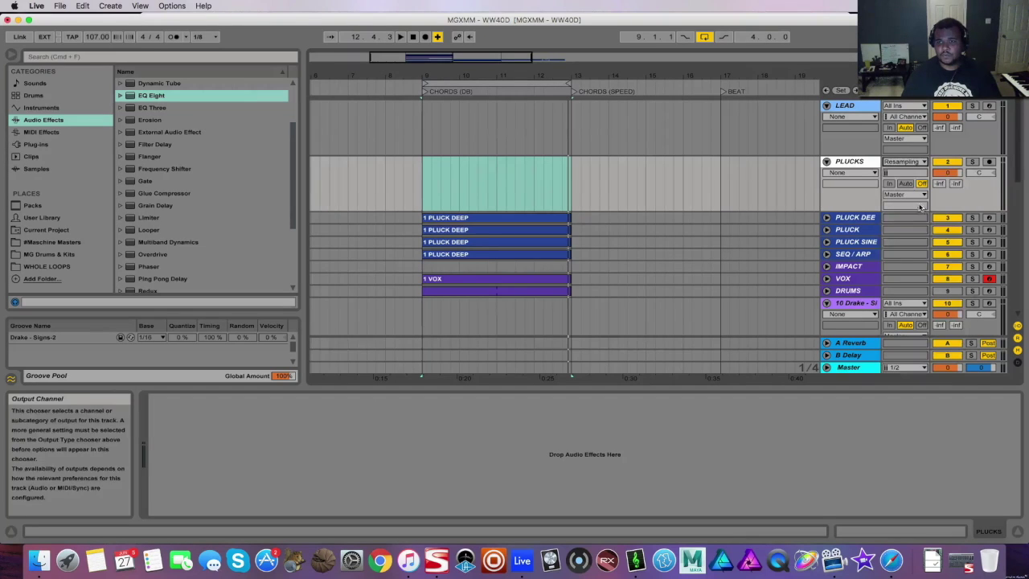
left_click(989, 162)
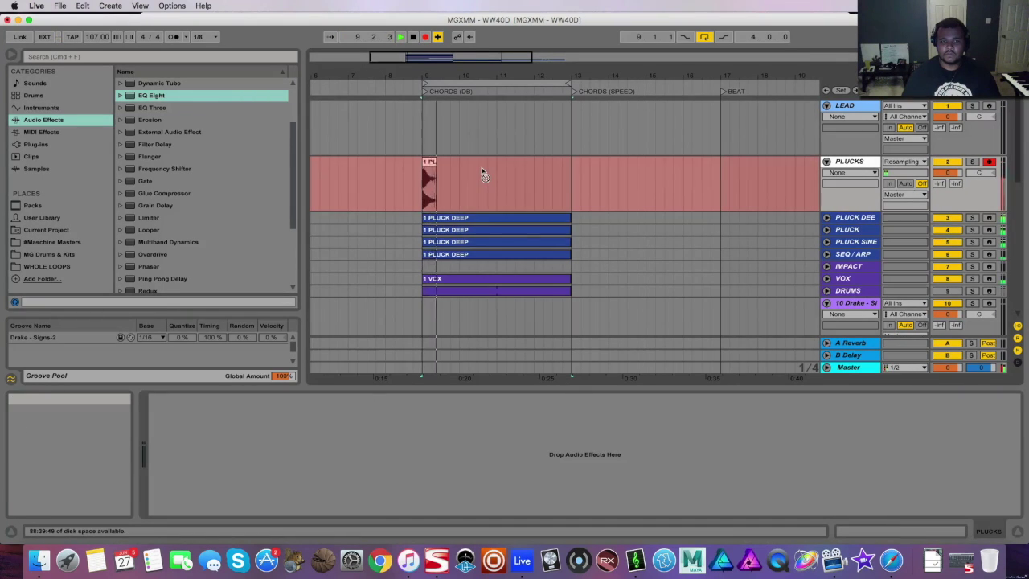
key("space")
left_click(548, 163)
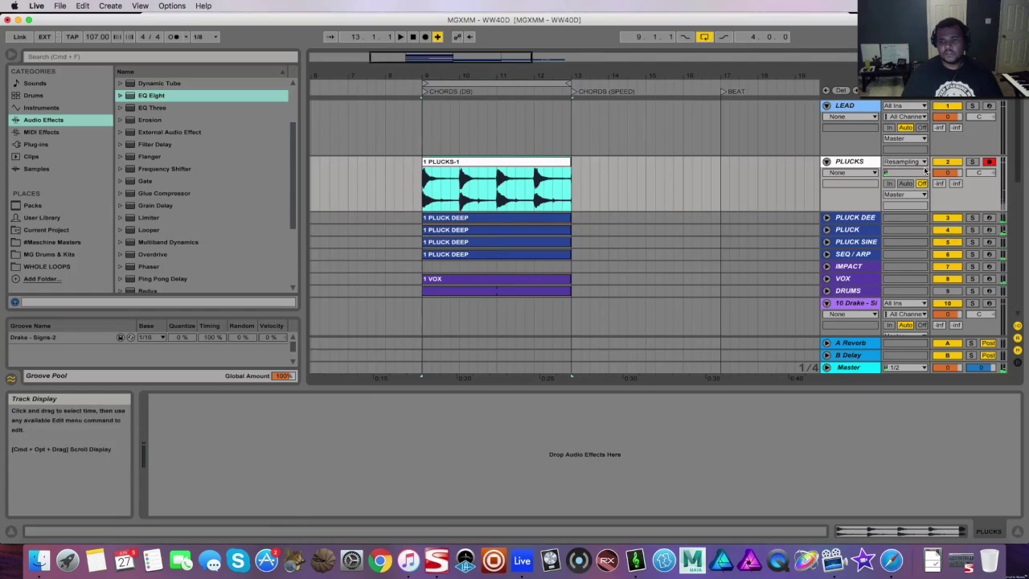
Solo the PLUCKS track and play the resampled clip from bar 9
left_click(972, 162)
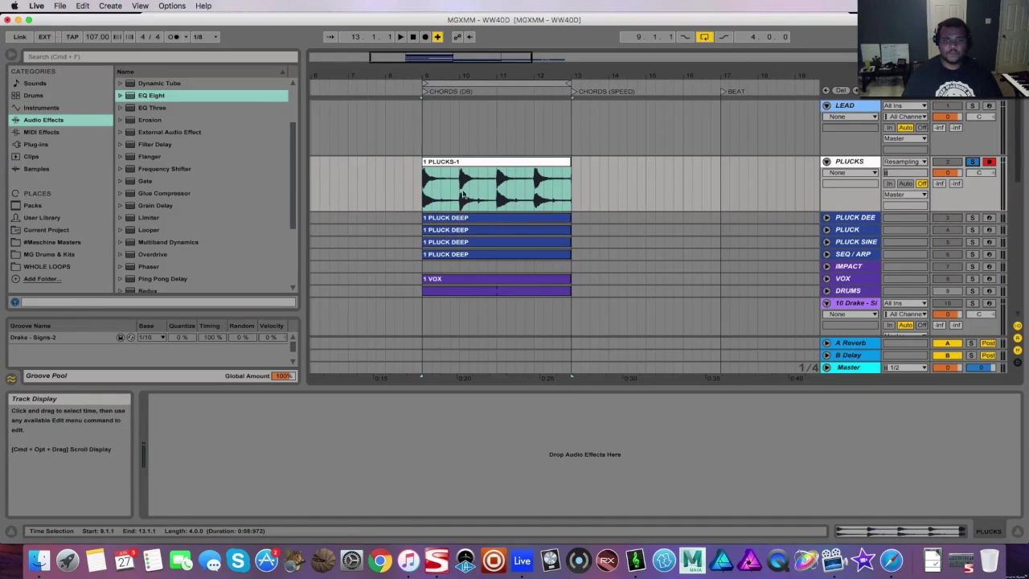
left_click(420, 147)
key("space")
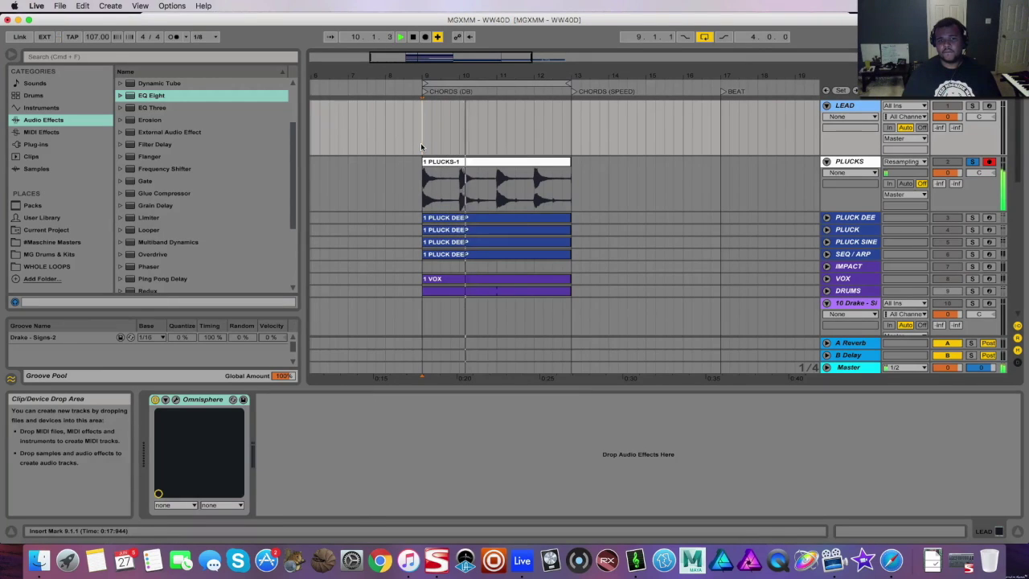
key("space")
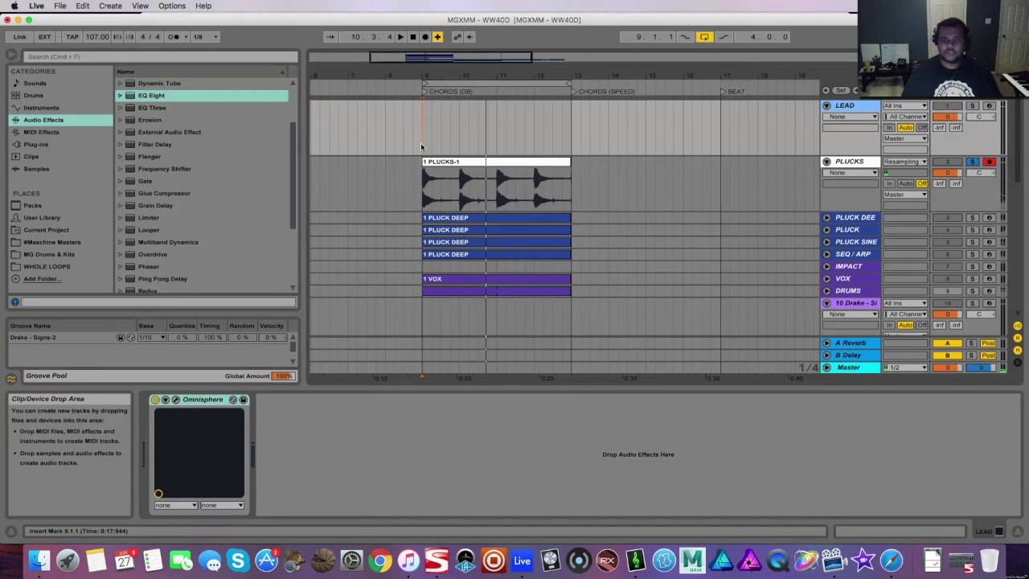
Transpose the resampled PLUCKS clip by -3 st and listen to it in the arrangement
left_click(463, 163)
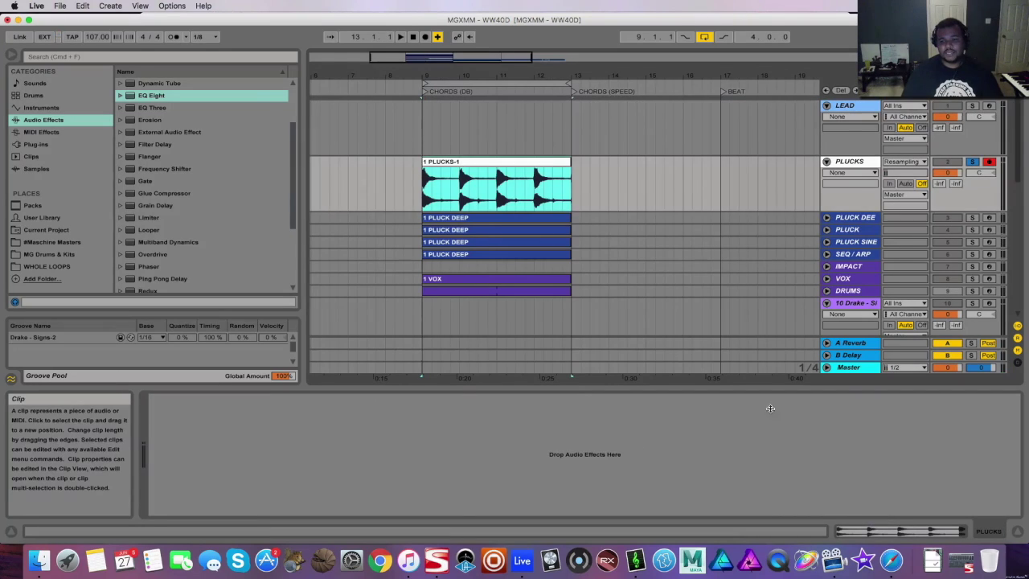
left_click(887, 529)
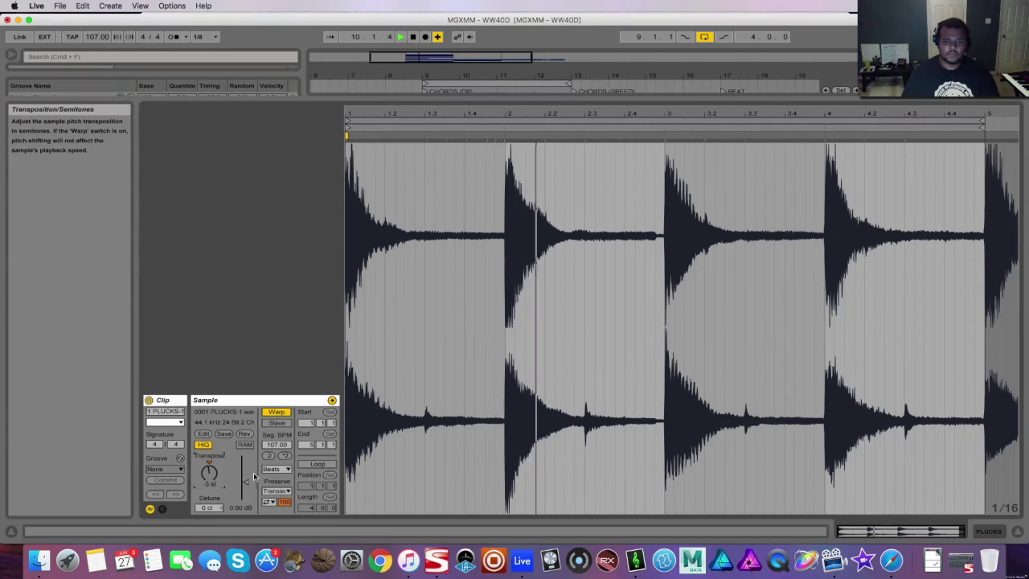
left_click(989, 531)
scroll(598, 267, "up", 2)
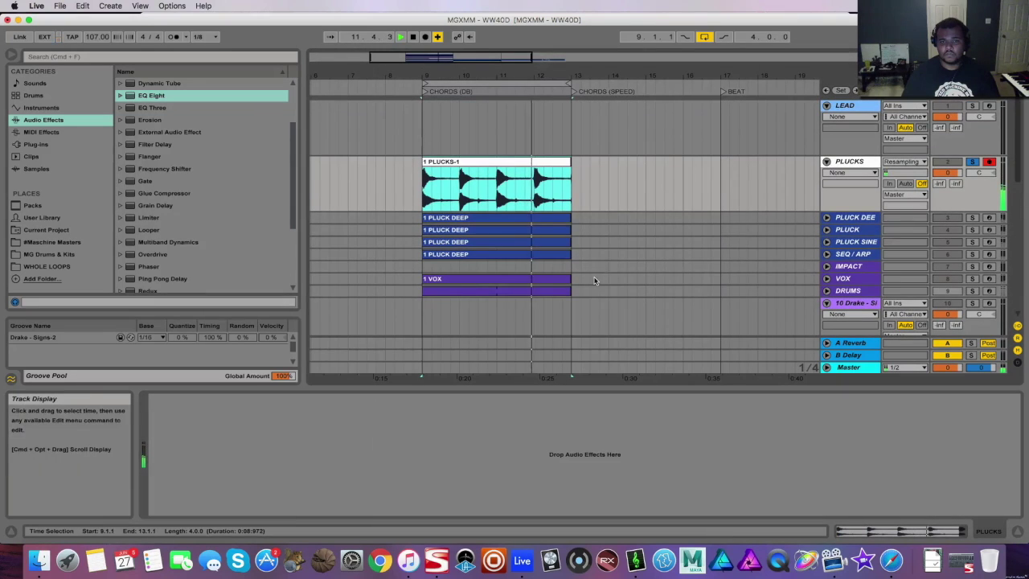
left_click_drag(472, 58, 472, 41)
key("space")
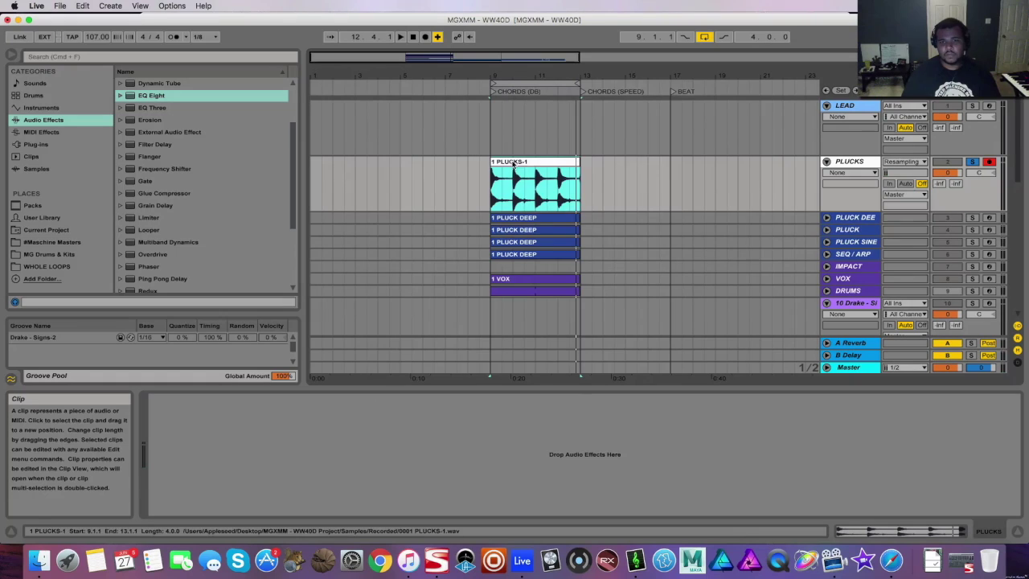
Duplicate the PLUCKS clip to bar 13, cut each chord to half a bar and repeat the four pieces up to bar 17
key("super+d")
left_click(596, 185)
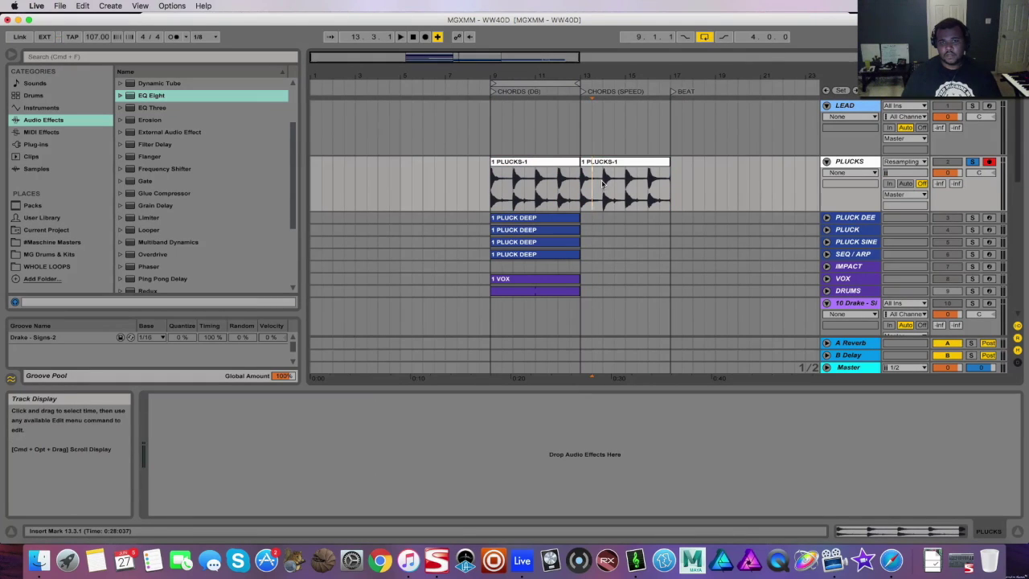
left_click_drag(602, 185, 624, 184)
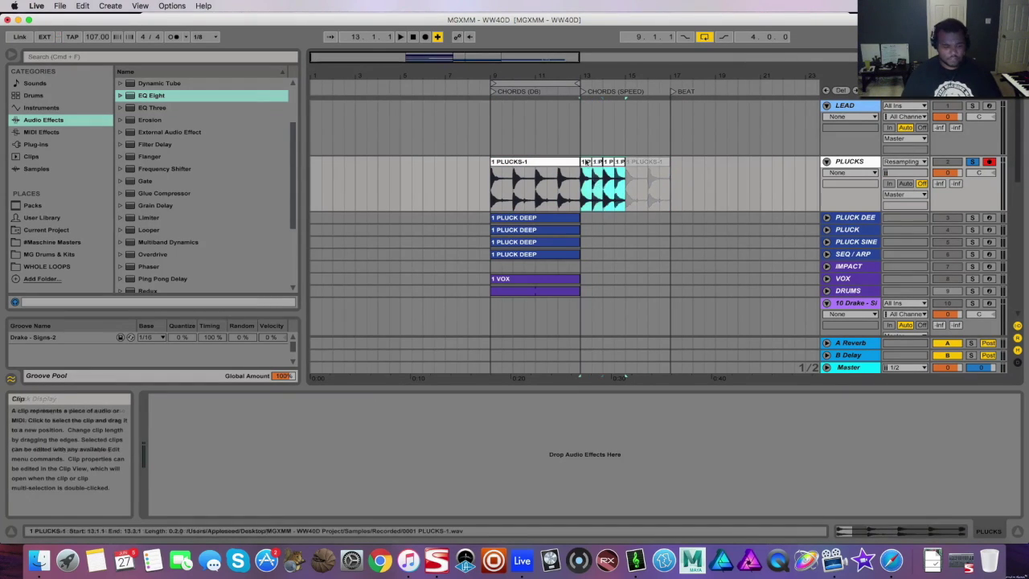
left_click_drag(588, 163, 634, 172)
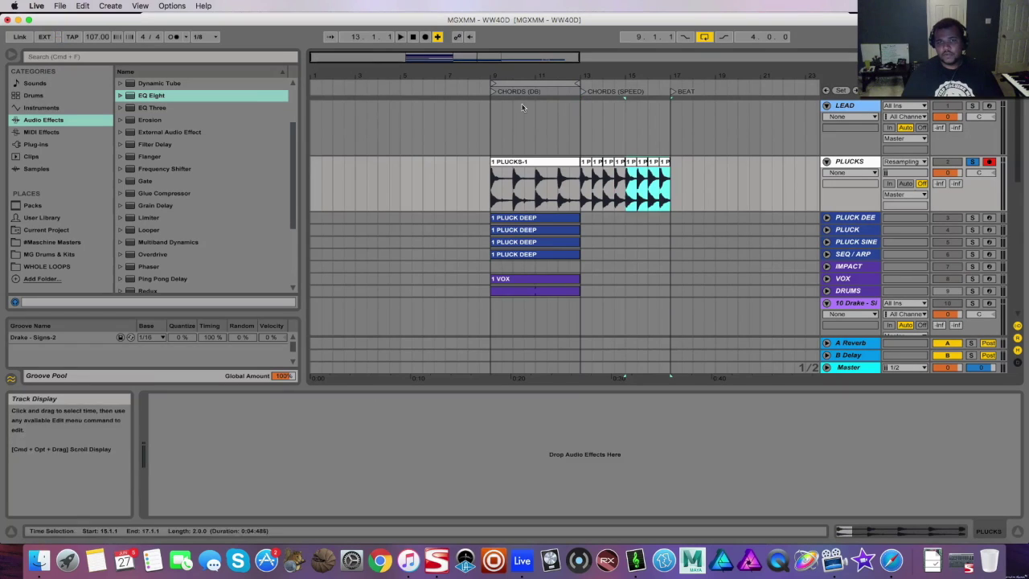
Move the loop to bars 13–17, play the shortened chords and unsolo the PLUCKS track
left_click_drag(522, 83, 611, 104)
left_click(583, 215)
key("space")
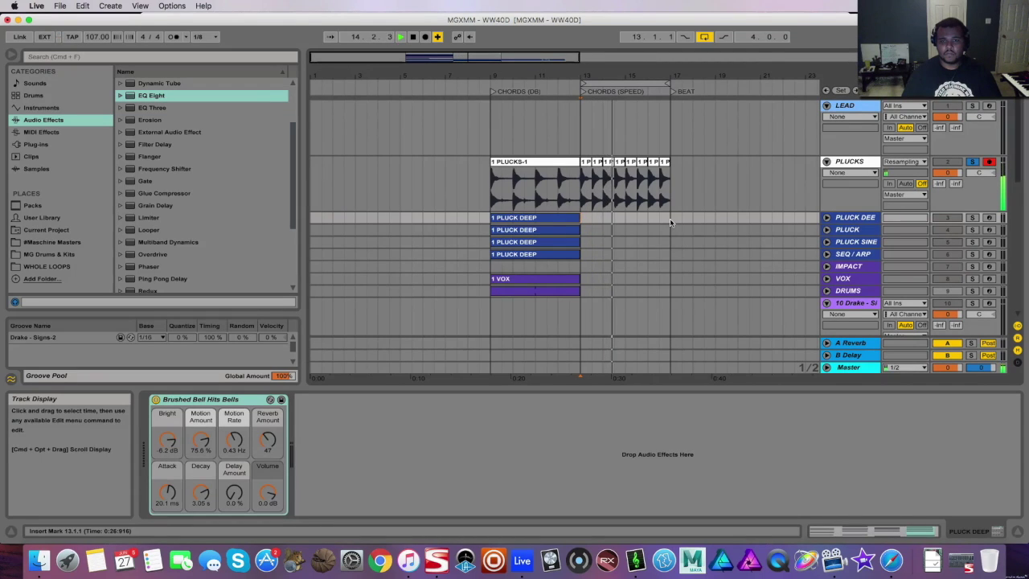
scroll(678, 199, "down", 3)
scroll(678, 200, "up", 1)
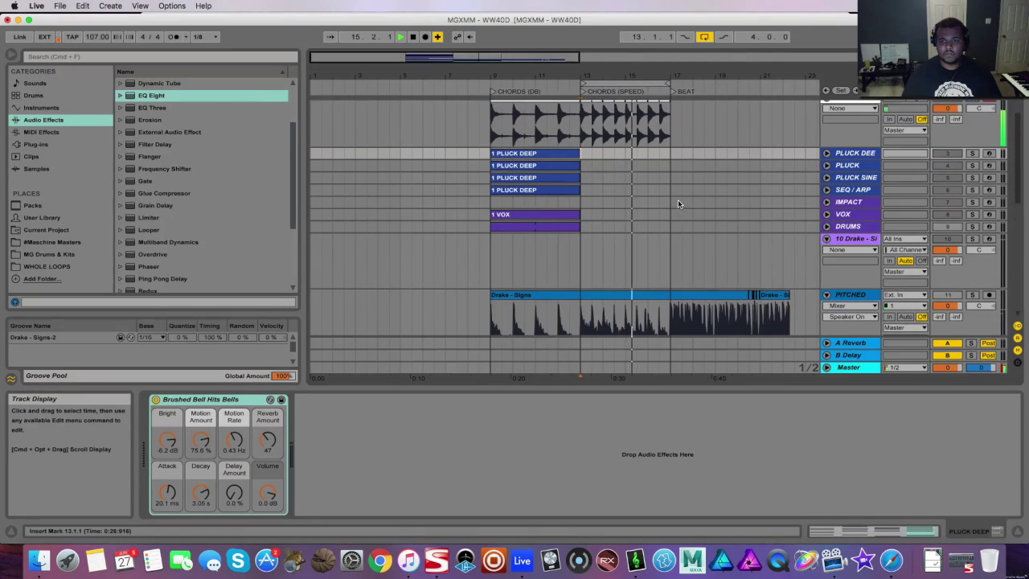
scroll(944, 155, "up", 2)
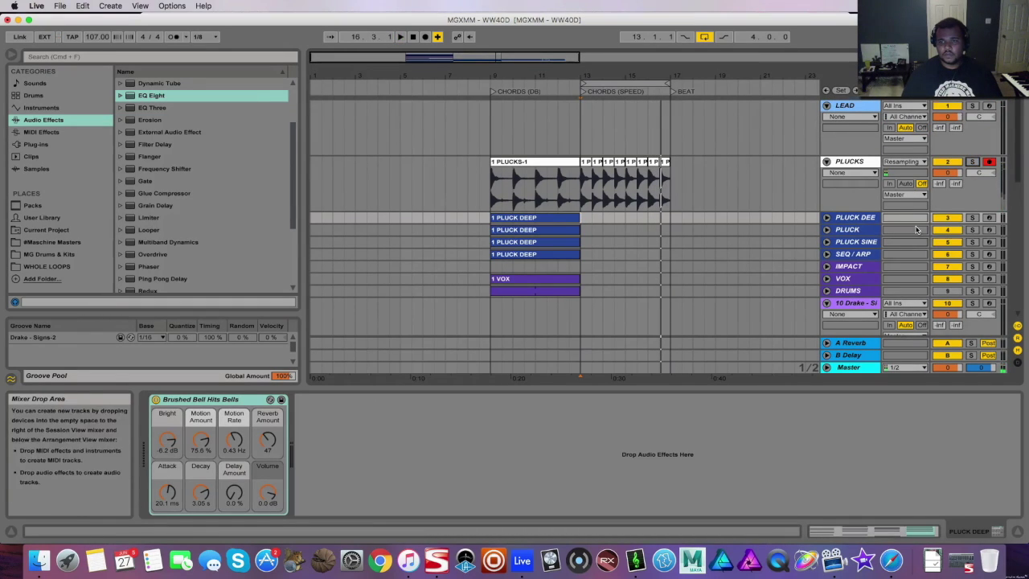
Mute PLUCK DEEP, PLUCK, PLUCK SINE, SEQ / ARP and VOX, activate DRUMS and play from bar 9
scroll(939, 207, "down", 1)
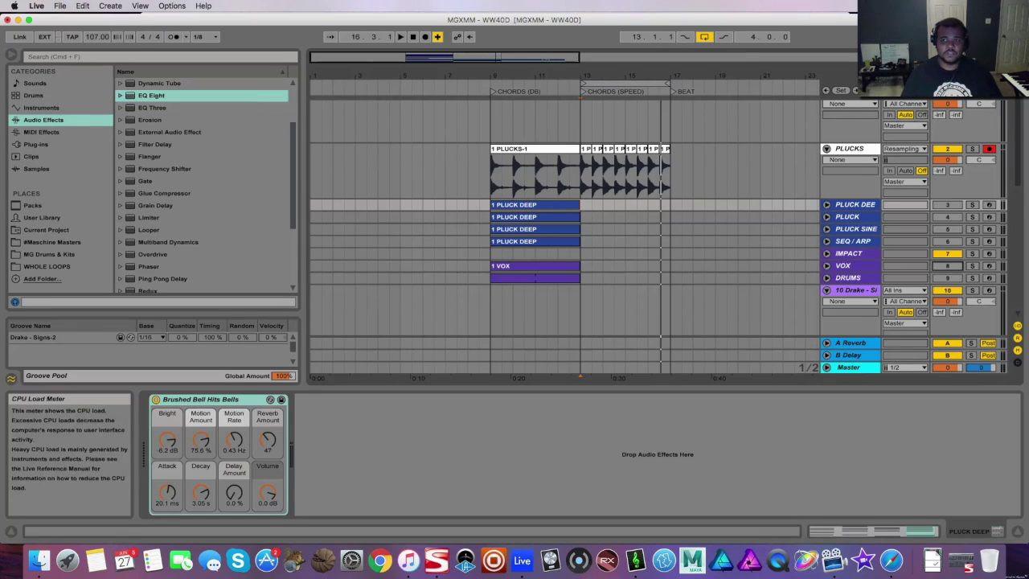
scroll(799, 215, "down", 3)
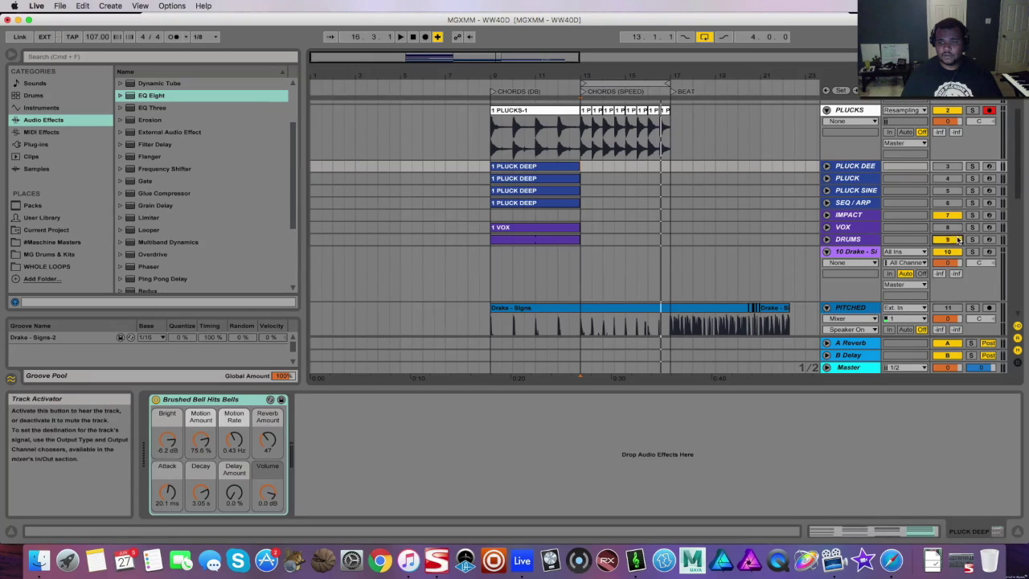
scroll(609, 259, "up", 4)
left_click(494, 332)
key("space")
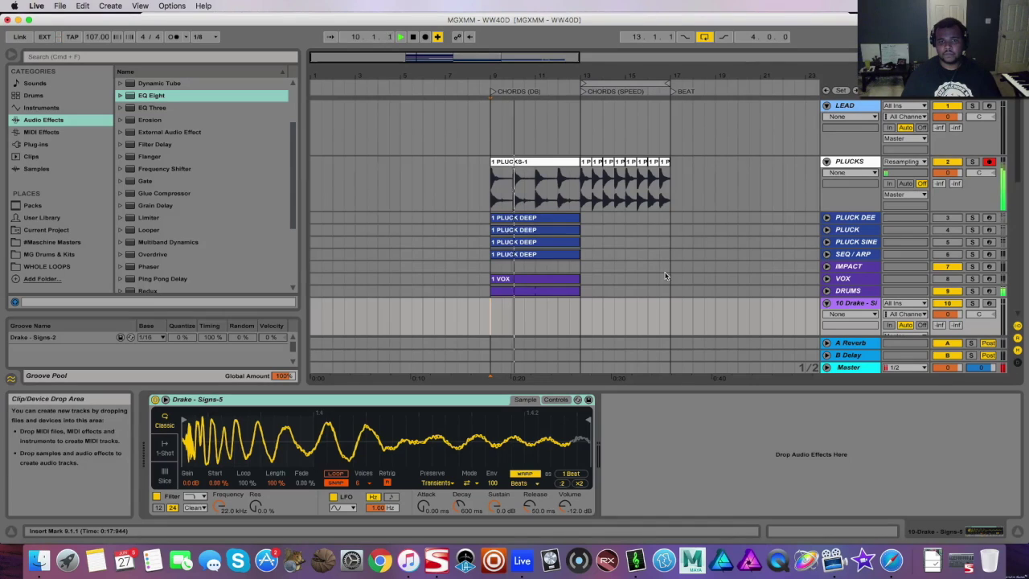
Extend the DRUMS part to bar 17, unfold its track and set the displayed automation to None
scroll(620, 255, "down", 8)
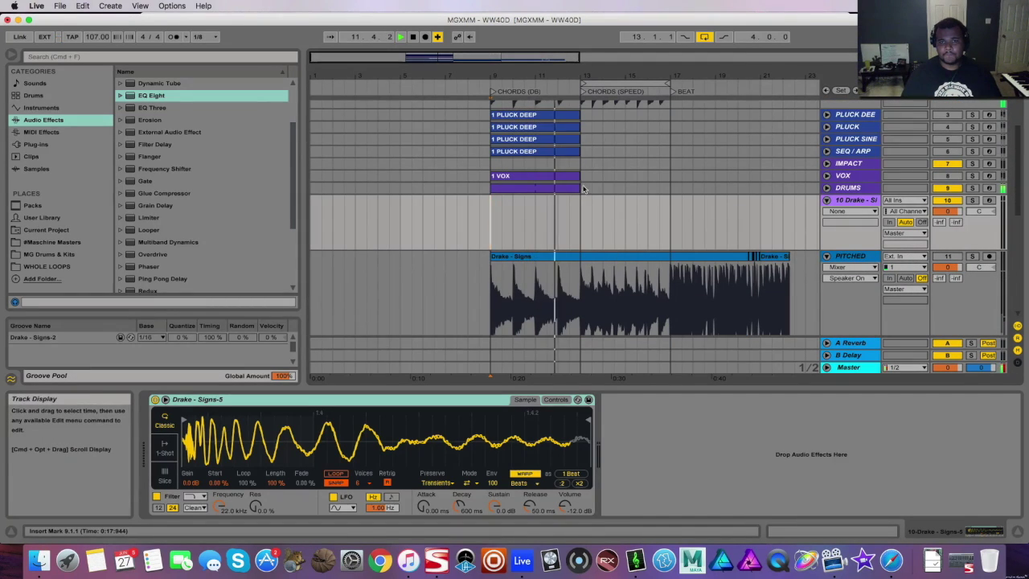
left_click_drag(574, 188, 671, 185)
left_click(826, 187)
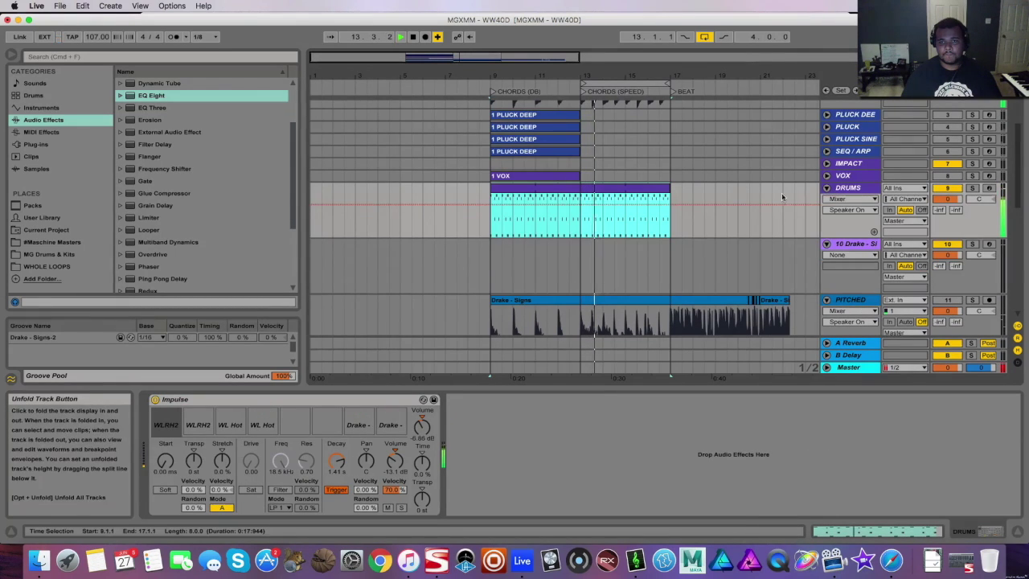
left_click(851, 198)
left_click(852, 209)
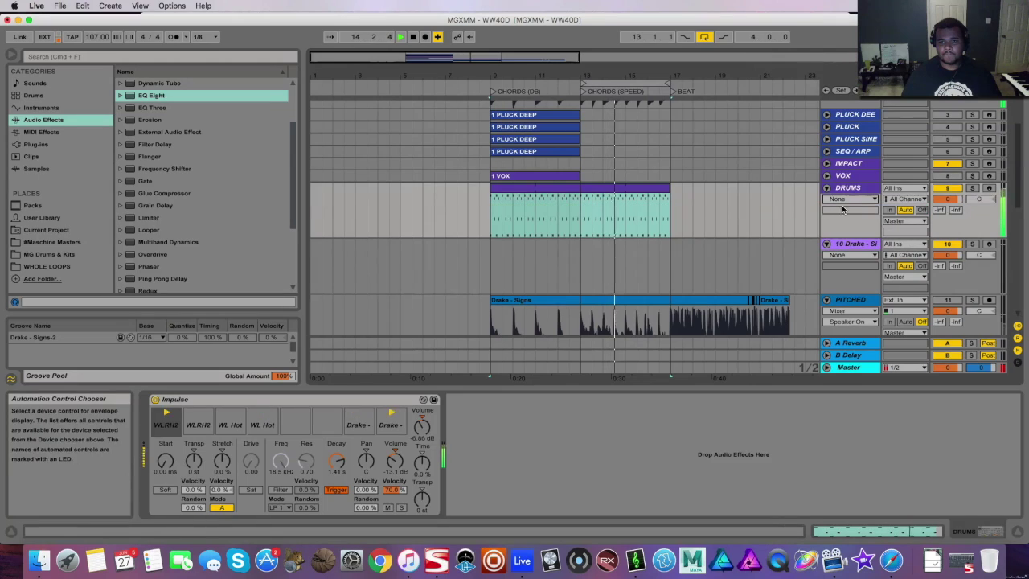
Try the loop over bars 9–17 during playback, stop and return the loop start to bar 13
scroll(742, 226, "up", 5)
scroll(743, 226, "down", 1)
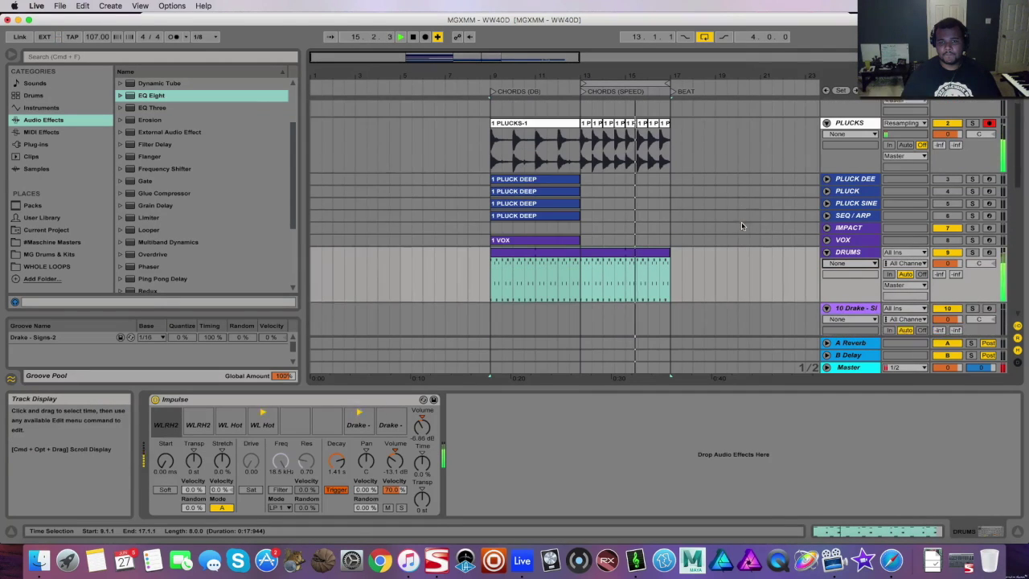
scroll(740, 223, "up", 2)
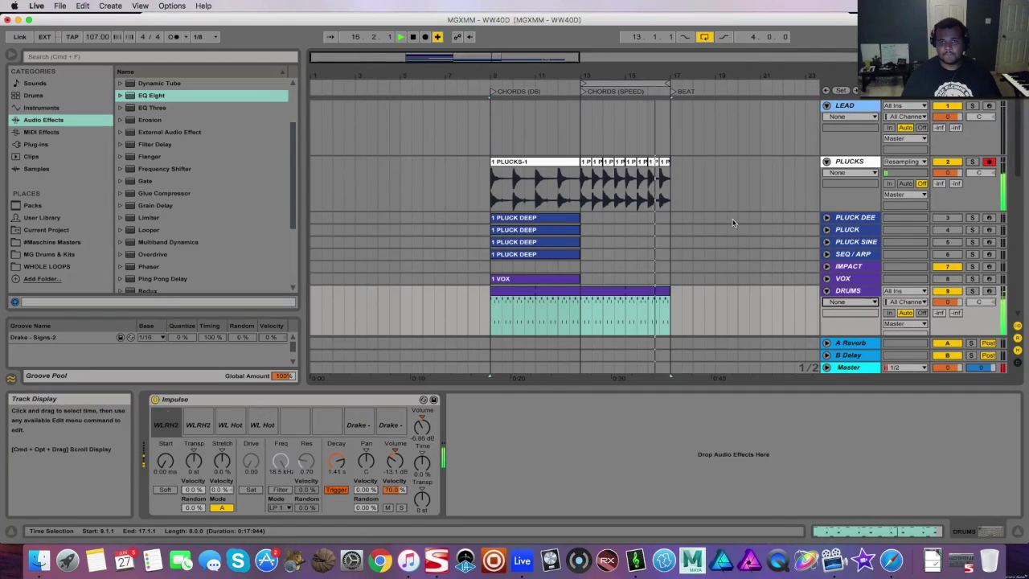
left_click_drag(584, 83, 494, 84)
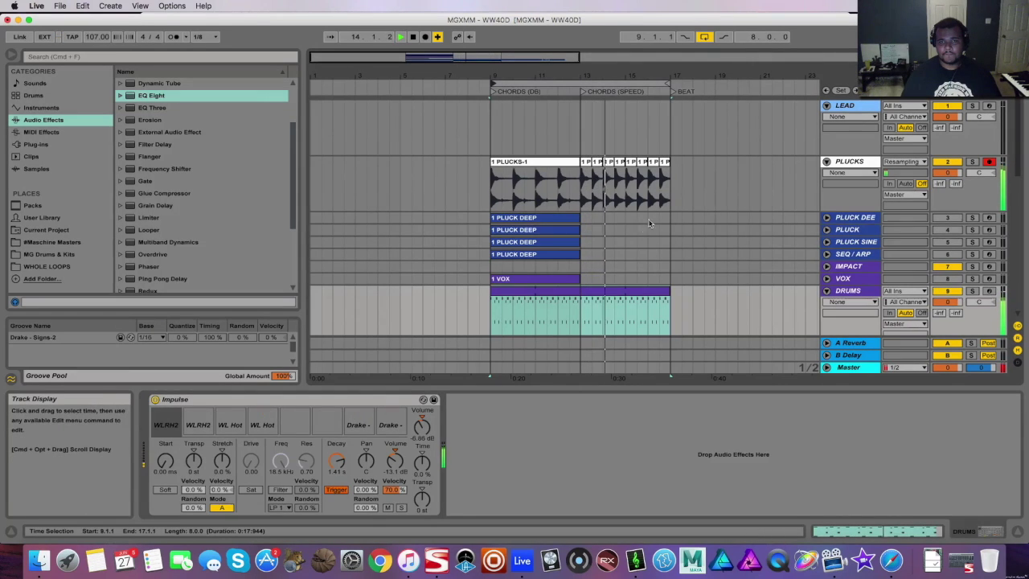
key("space")
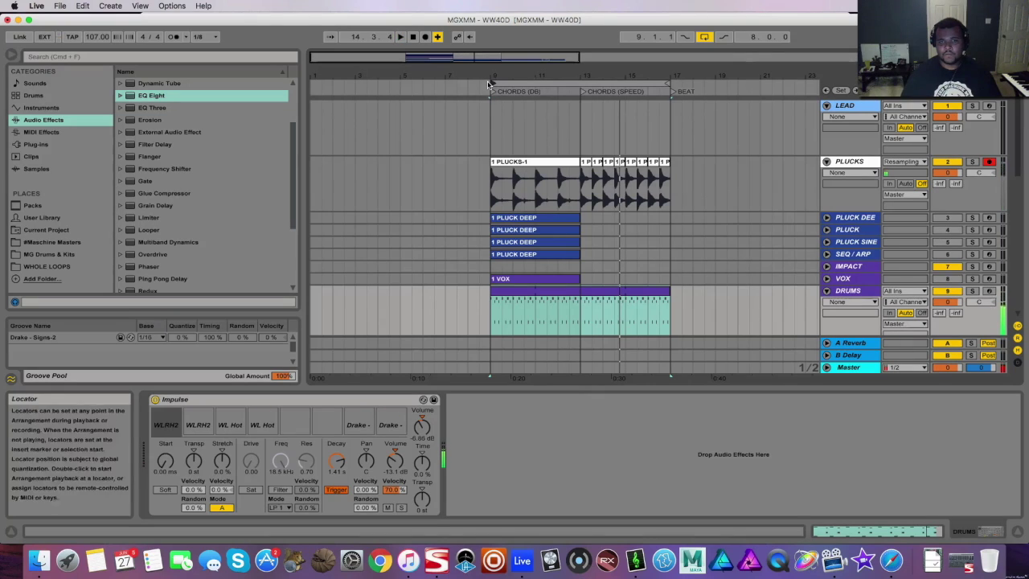
left_click_drag(494, 83, 583, 104)
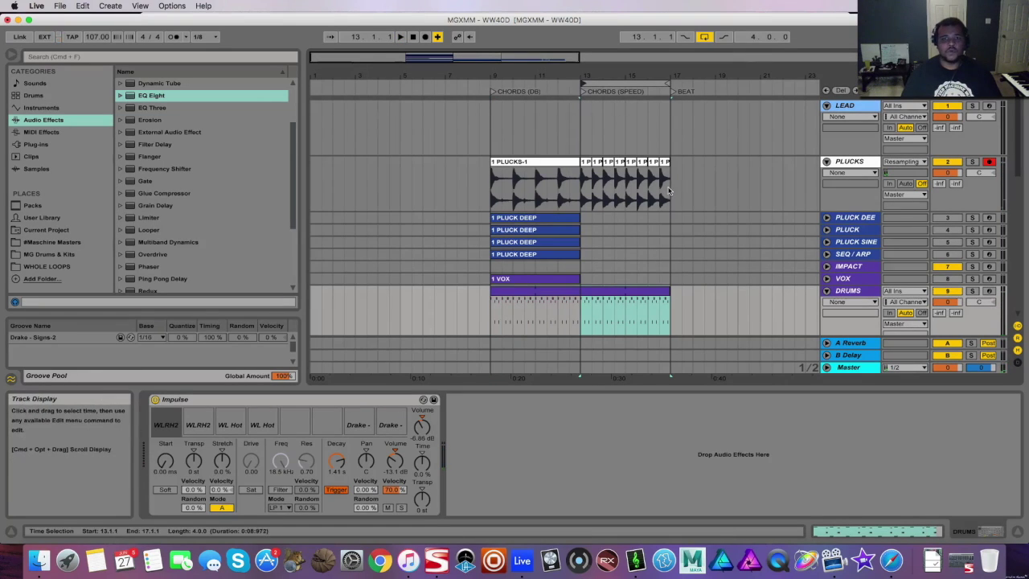
Consolidate the eight half-bar PLUCKS clips between bars 13 and 17 into one clip
left_click_drag(668, 187, 585, 184)
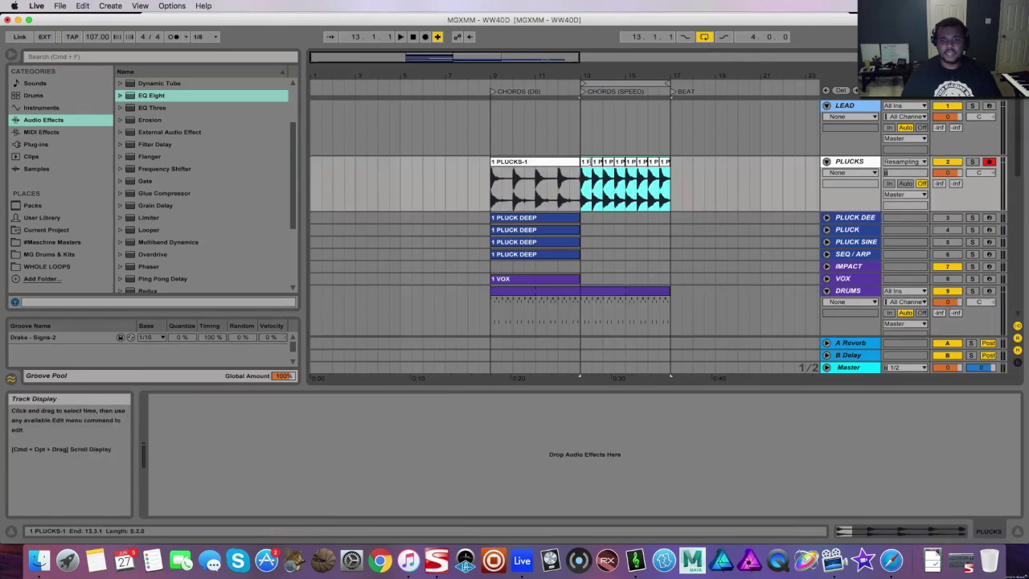
right_click(585, 183)
left_click(648, 233)
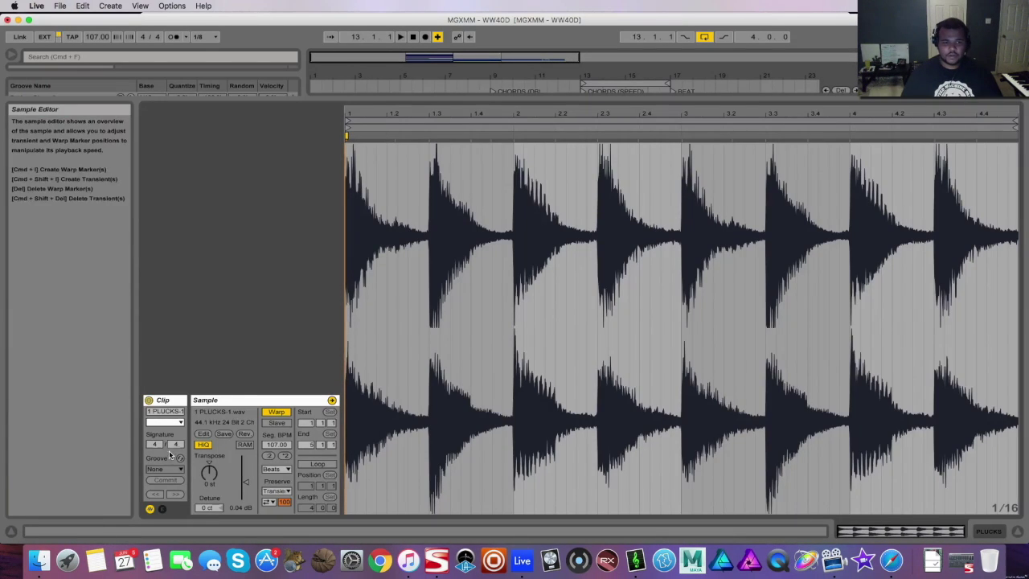
Apply the Drake - Signs-2 groove to the consolidated PLUCKS clip, commit it and inspect the warp markers around beat 2
left_click(171, 470)
left_click(174, 489)
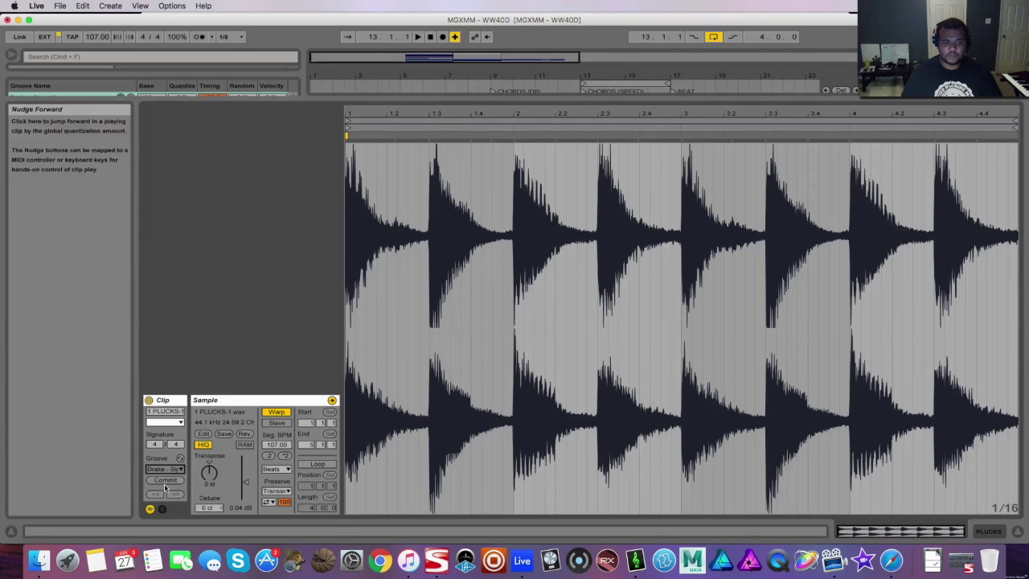
left_click(165, 480)
left_click_drag(503, 111, 503, 193)
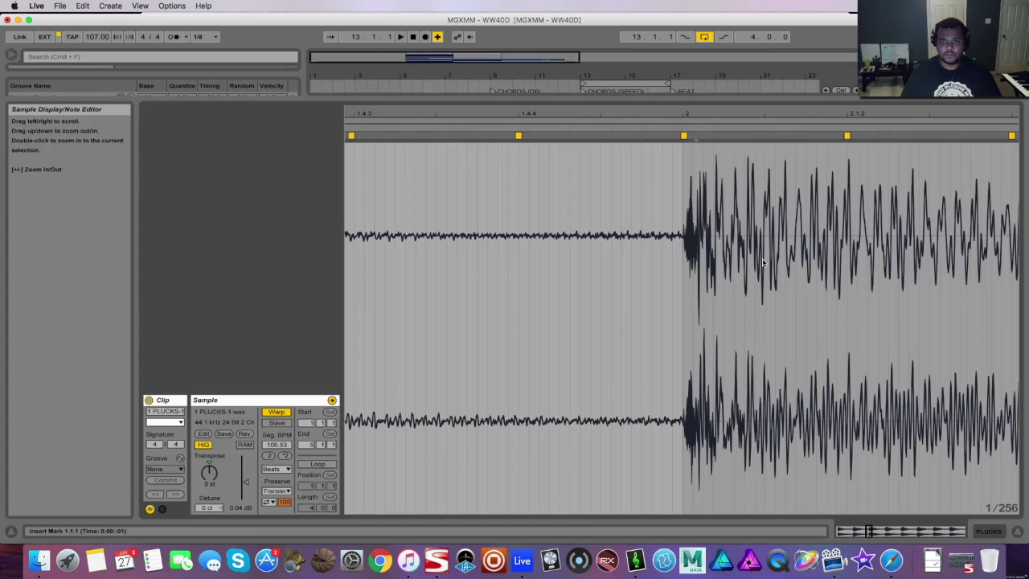
Play the grooved chords, shrink the detail view, check the mixer levels in Session View and return to the arrangement
key("space")
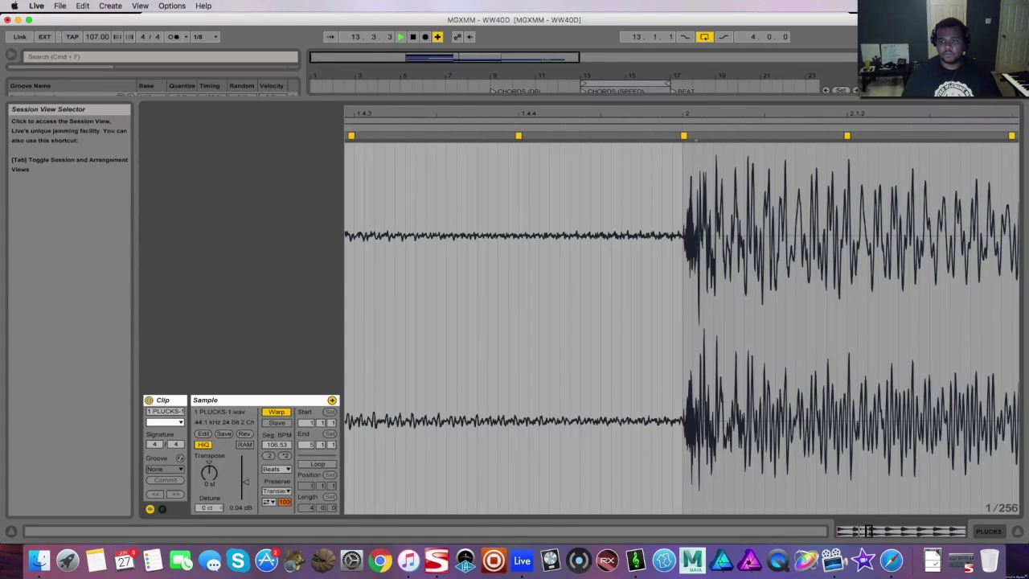
key("Tab")
left_click_drag(956, 100, 954, 390)
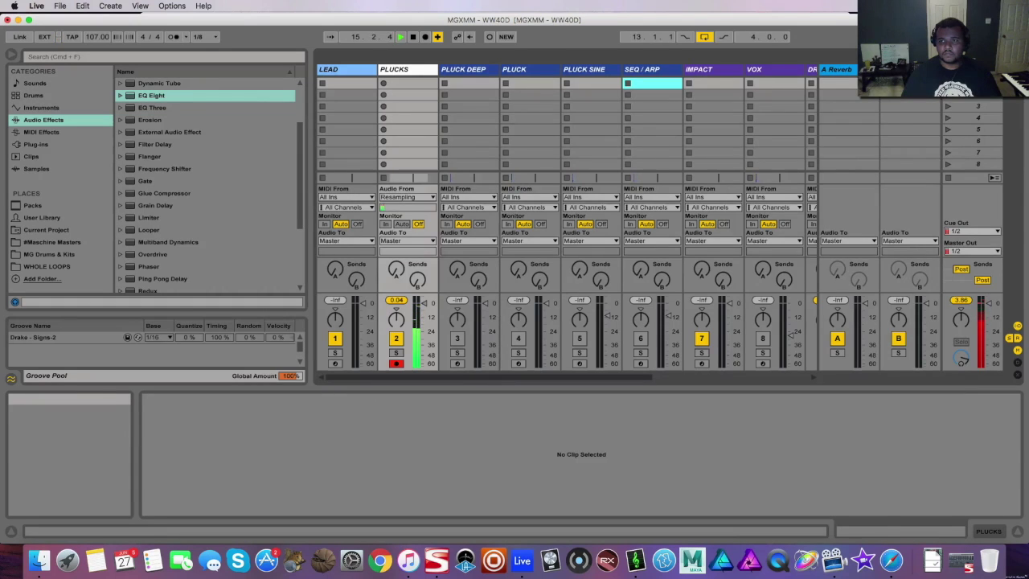
key("Tab")
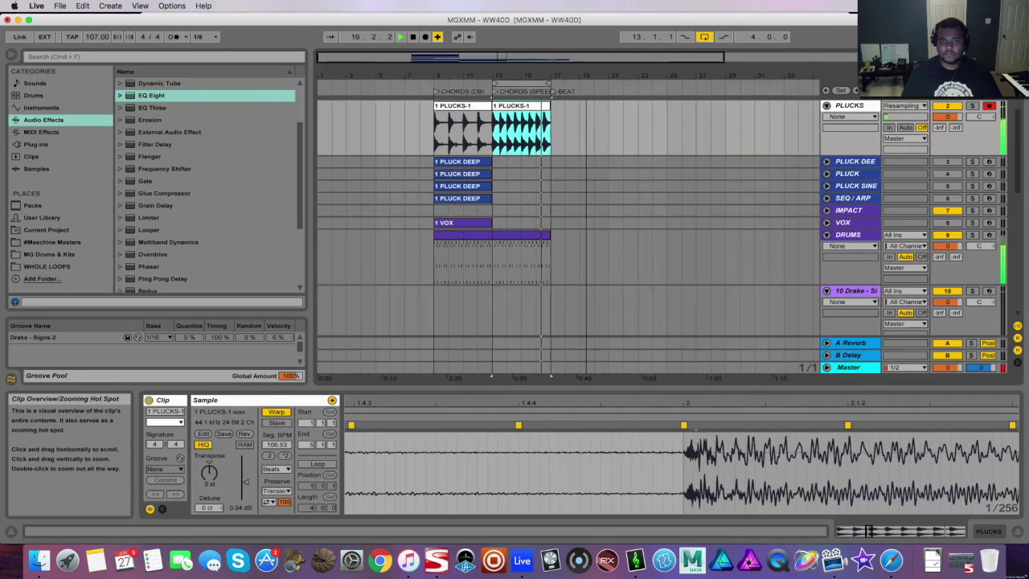
Stop playback and load the Glue Compressor preset Glue Sidechain EQ onto the PLUCKS track
key("space")
scroll(723, 192, "up", 2)
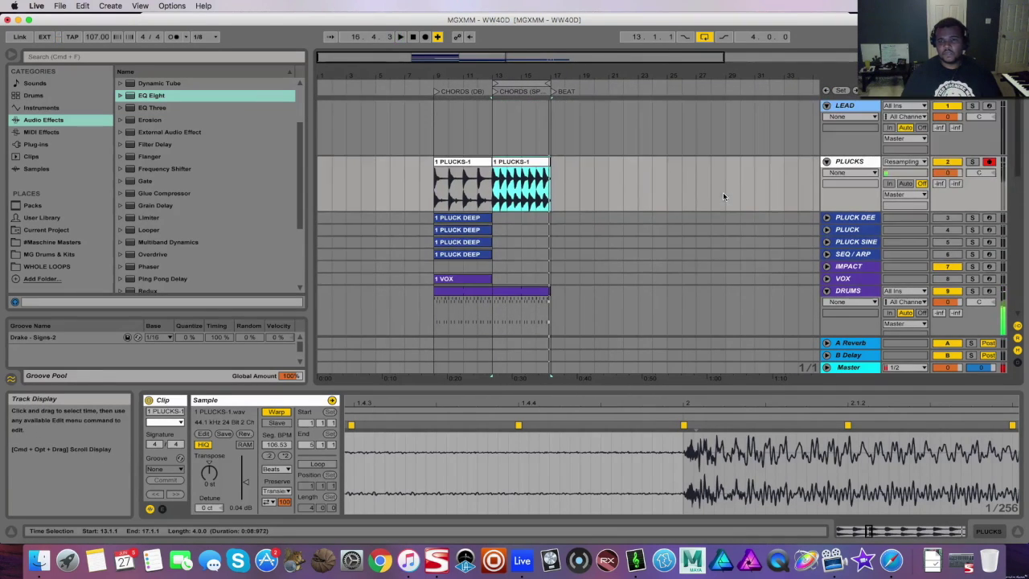
left_click(855, 164)
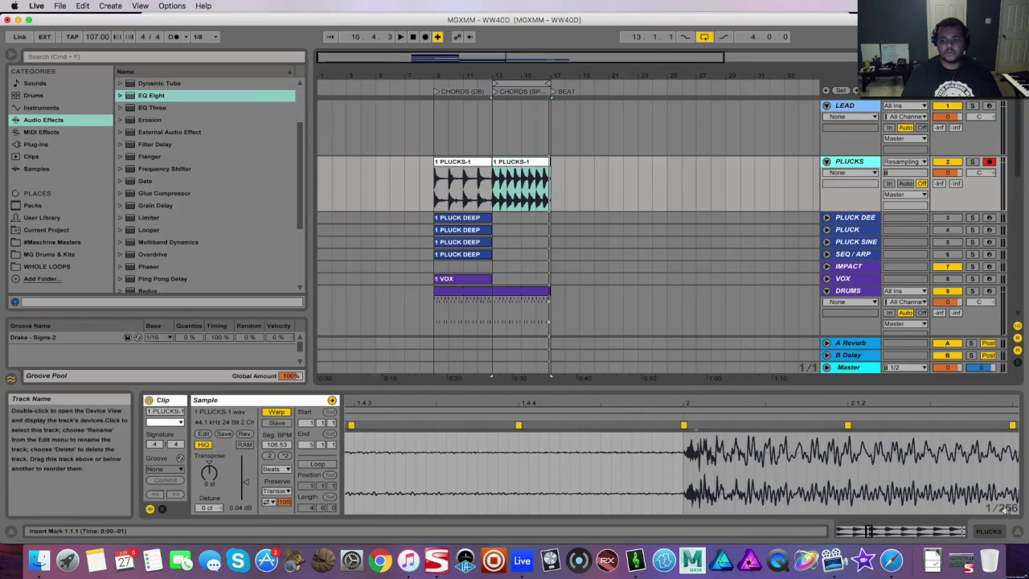
key("shift+Tab")
scroll(160, 212, "down", 2)
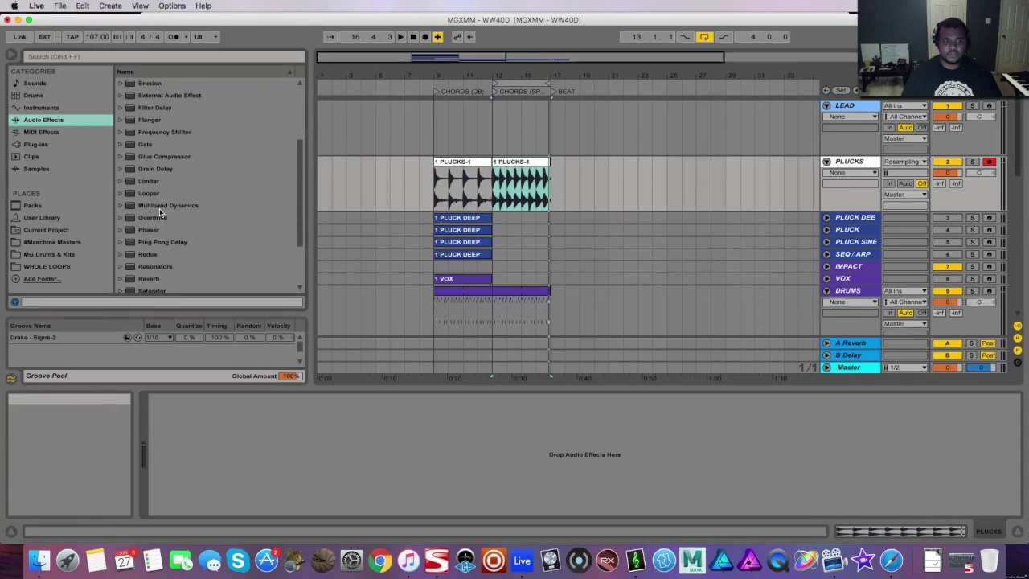
left_click(120, 157)
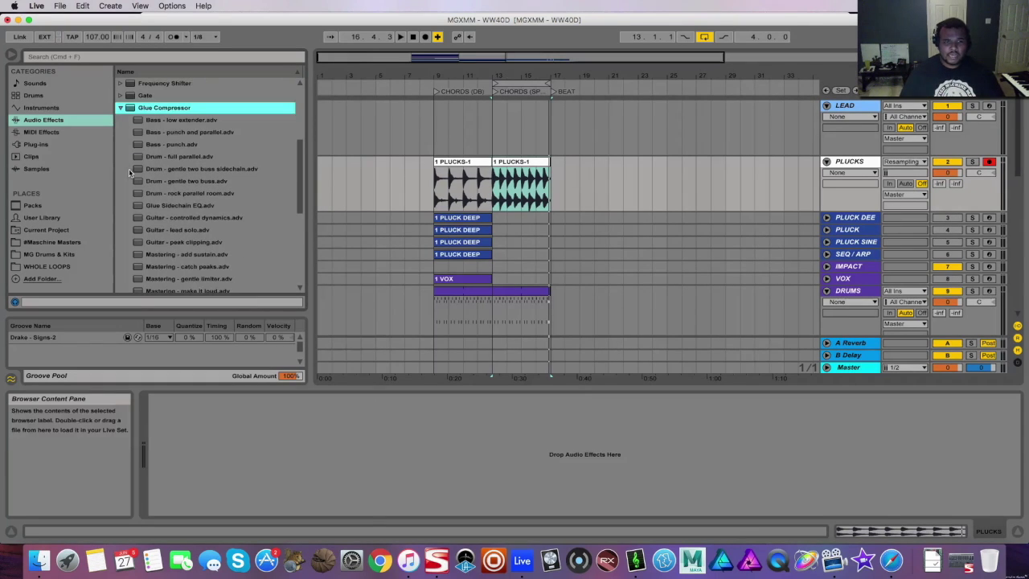
left_click(201, 193)
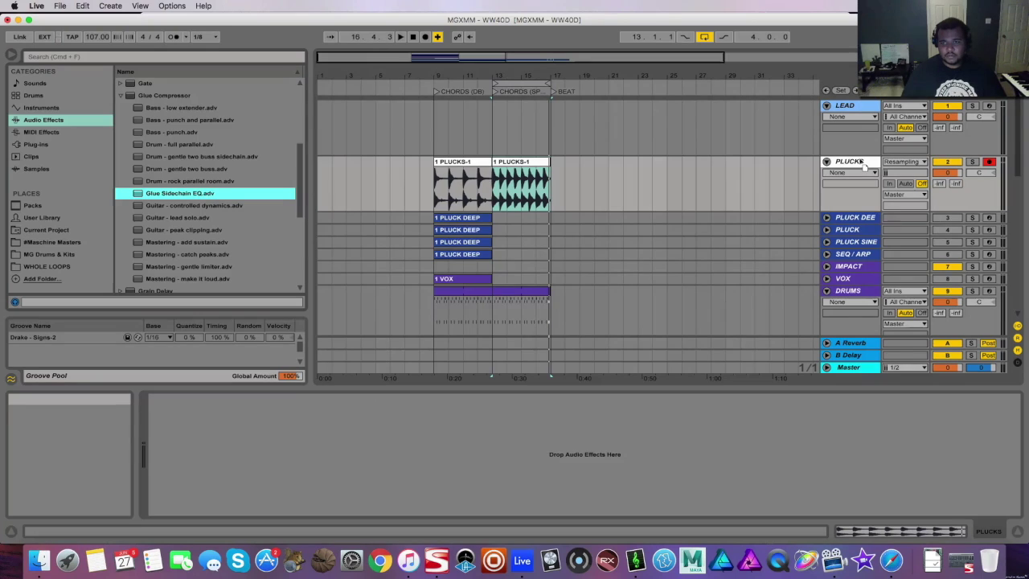
left_click_drag(858, 165, 857, 165)
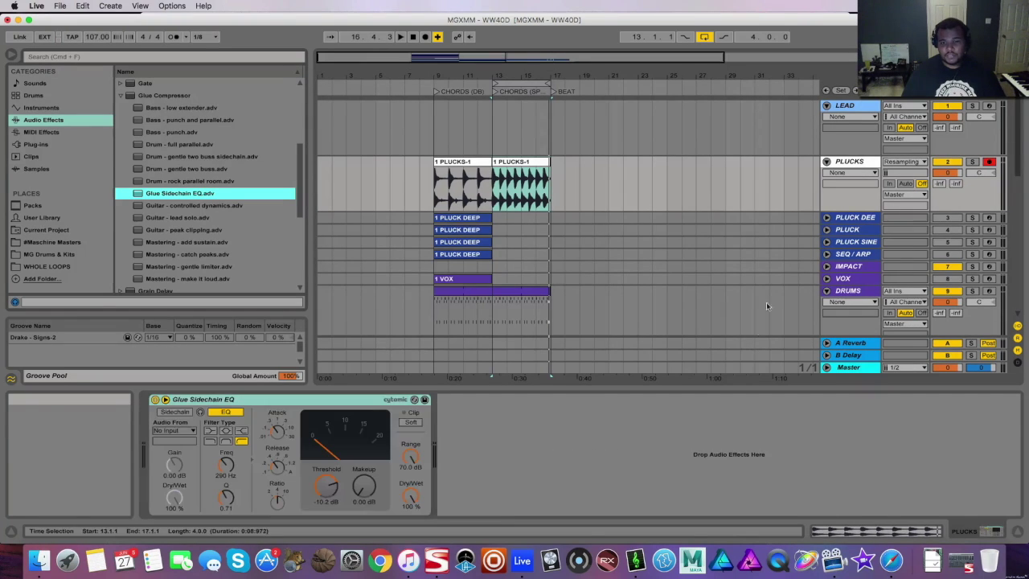
Turn off the Glue Compressor's sidechain EQ, enable its sidechain and choose DRUMS as the audio source
left_click(230, 414)
left_click(230, 414)
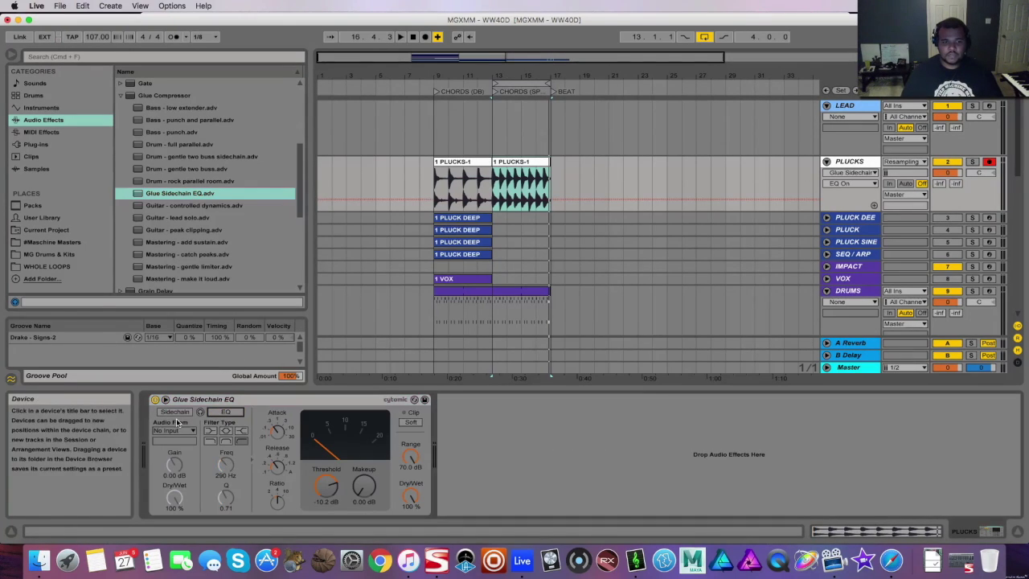
left_click(175, 412)
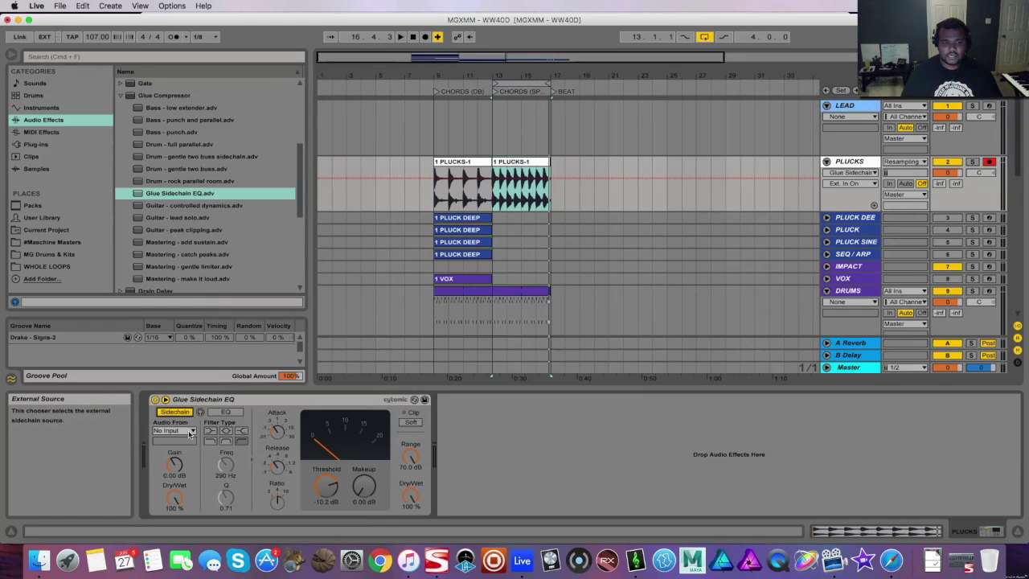
left_click(189, 430)
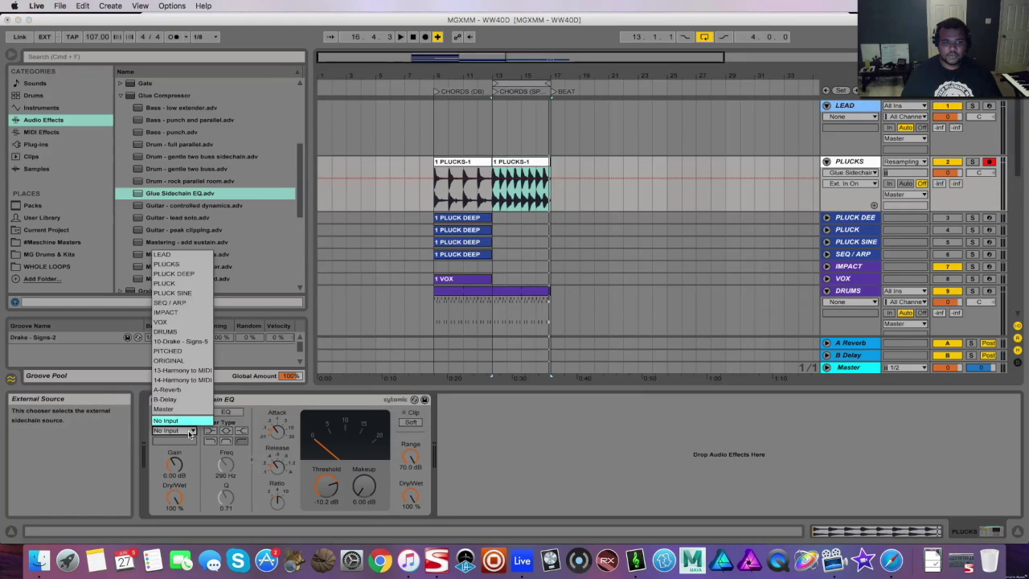
left_click(179, 331)
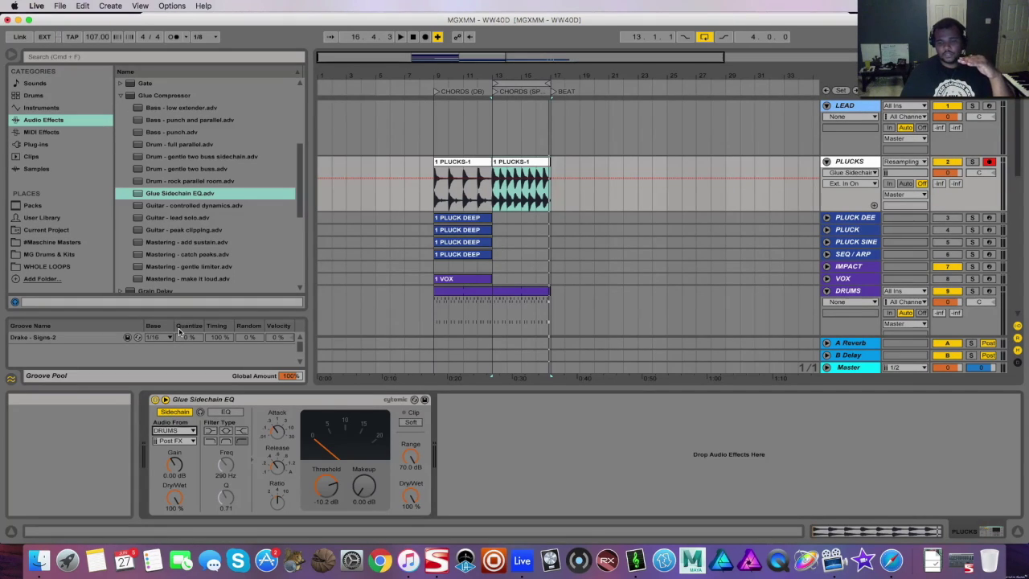
During playback, lower the compressor's attack, raise its release and set the threshold to -10.8 dB
key("space")
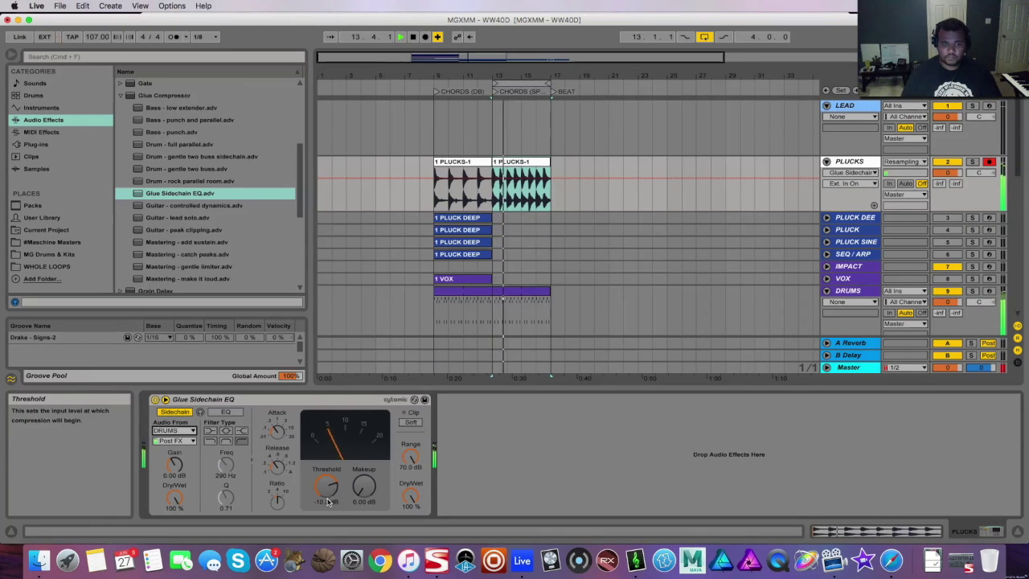
left_click_drag(275, 433, 275, 450)
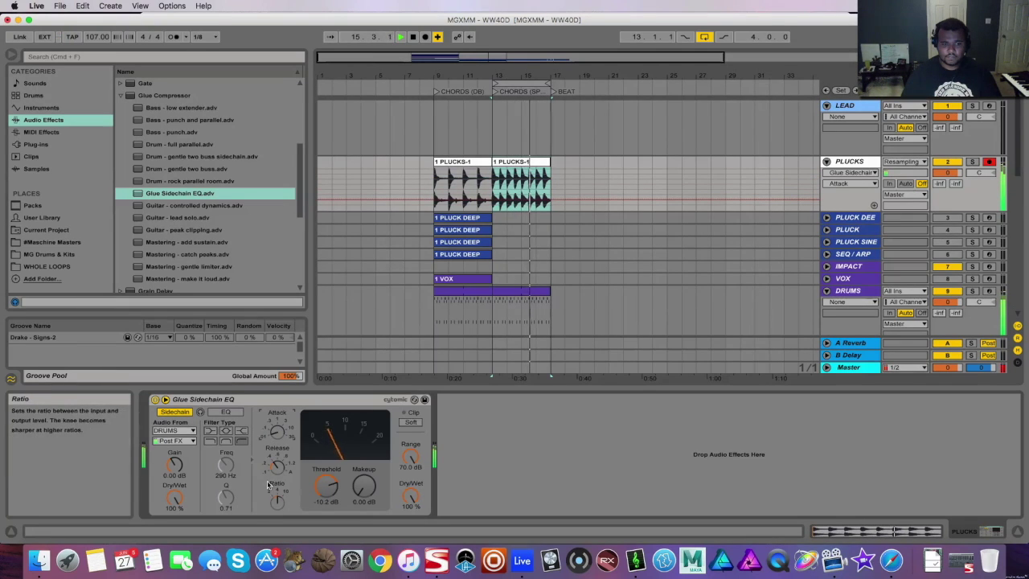
left_click_drag(277, 467, 276, 447)
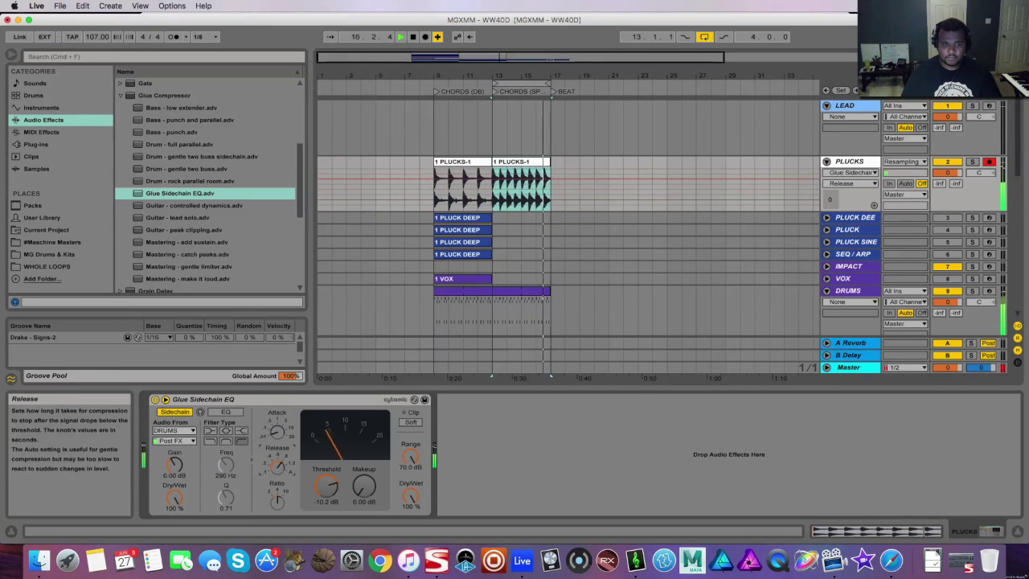
left_click_drag(276, 468, 325, 487)
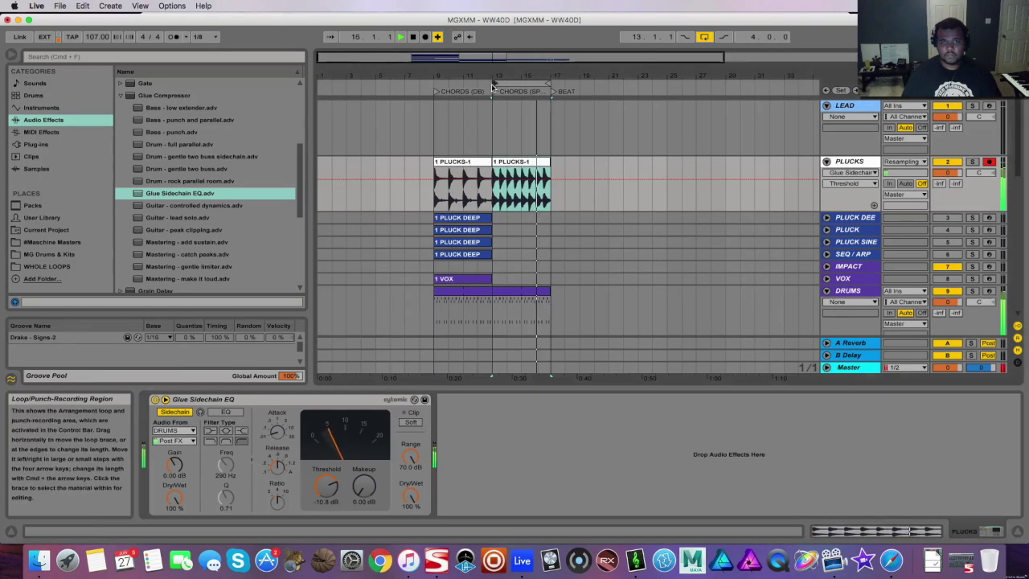
Extend the loop start back to bar 9 and set the PLUCKS track's automation display to None
left_click_drag(493, 86, 435, 86)
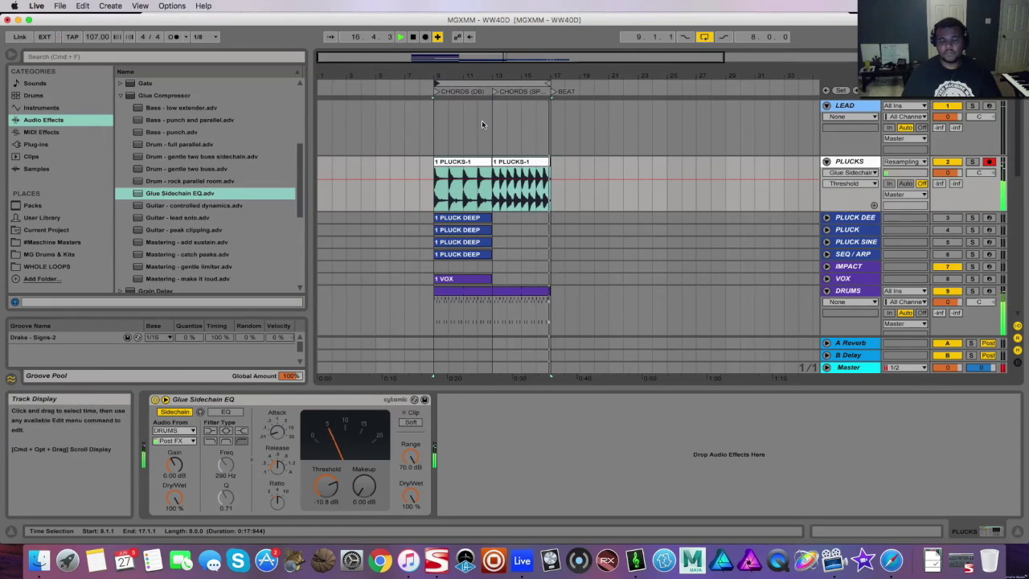
left_click(852, 172)
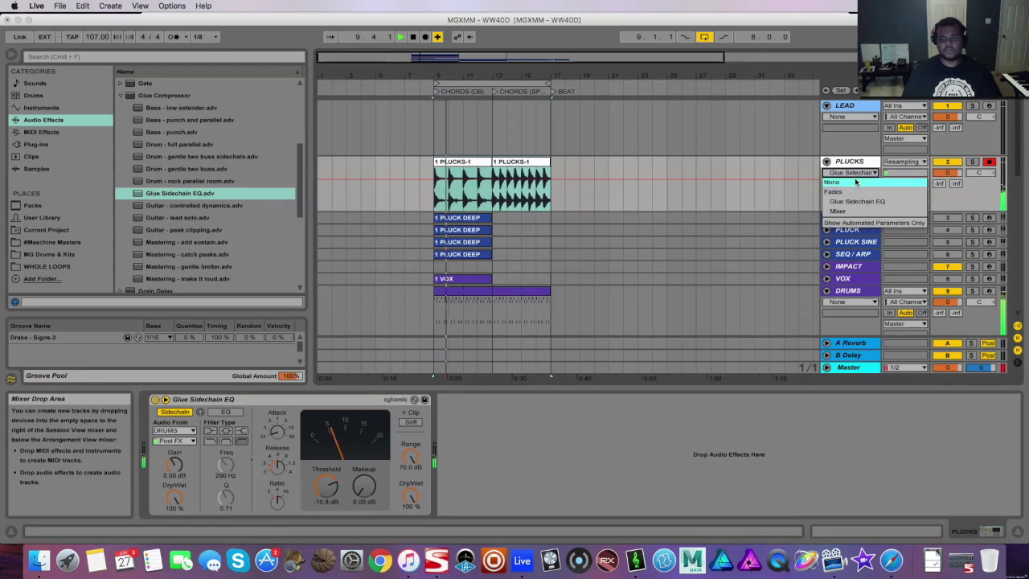
left_click(832, 182)
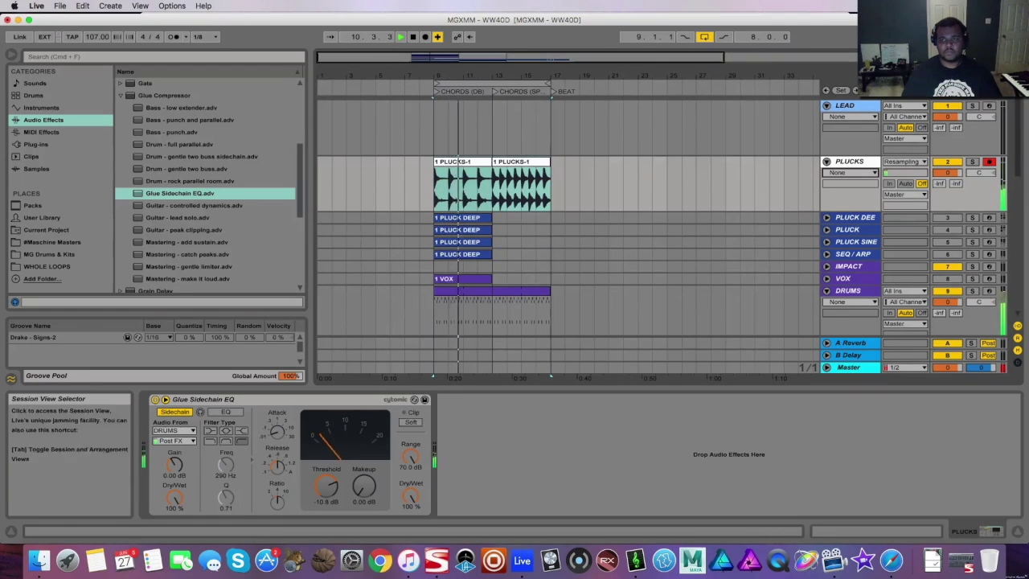
Check the PLUCKS and DRUMS levels in the Session View mixer, return to the arrangement and stop playback
key("Tab")
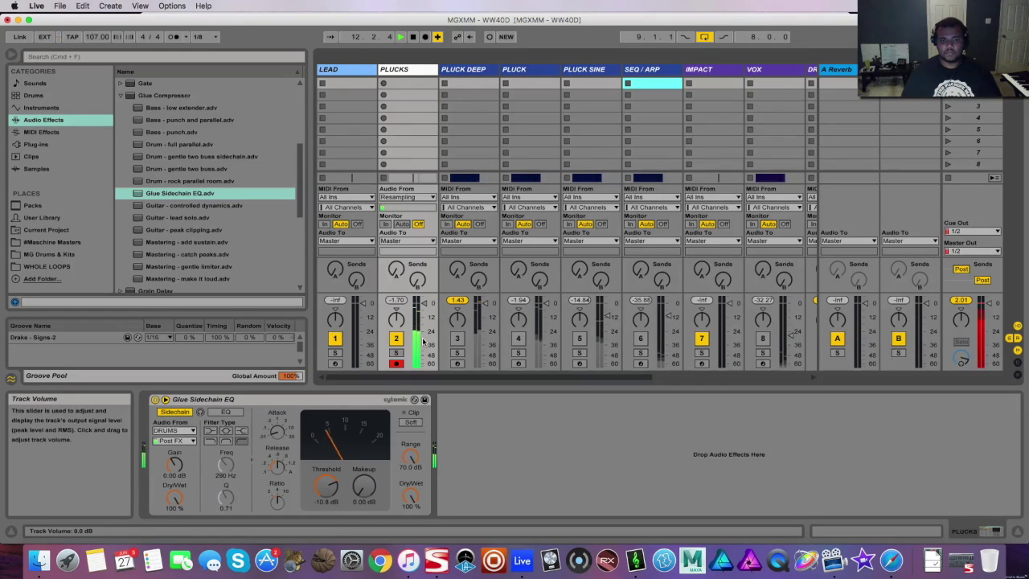
left_click_drag(606, 376, 694, 376)
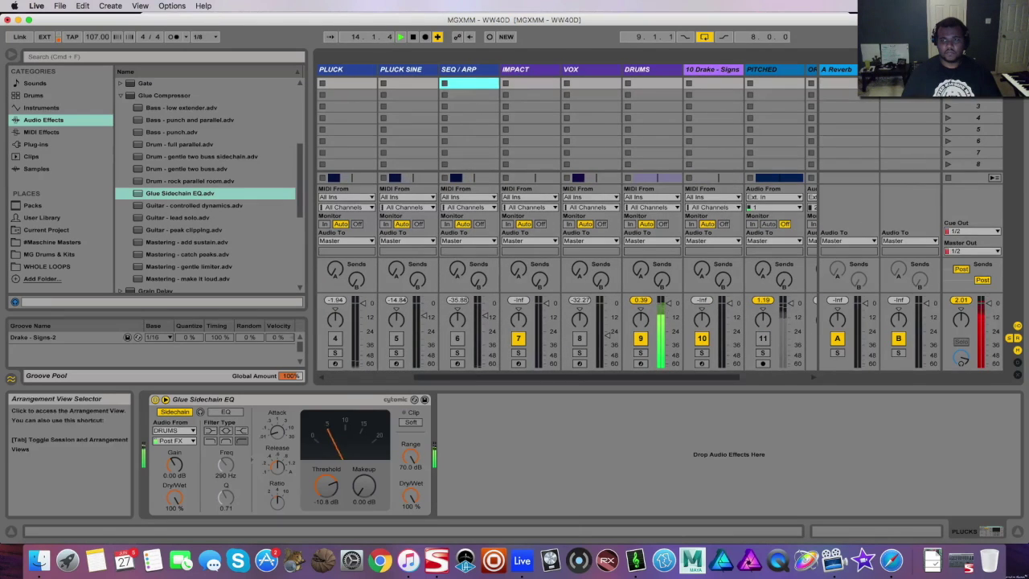
key("Tab")
left_click_drag(489, 58, 455, 60)
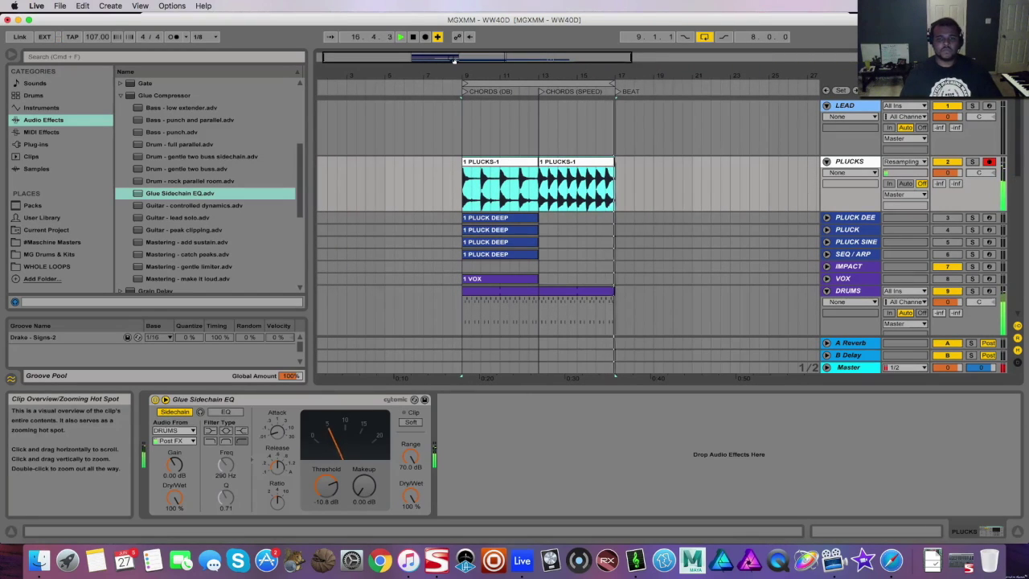
key("space")
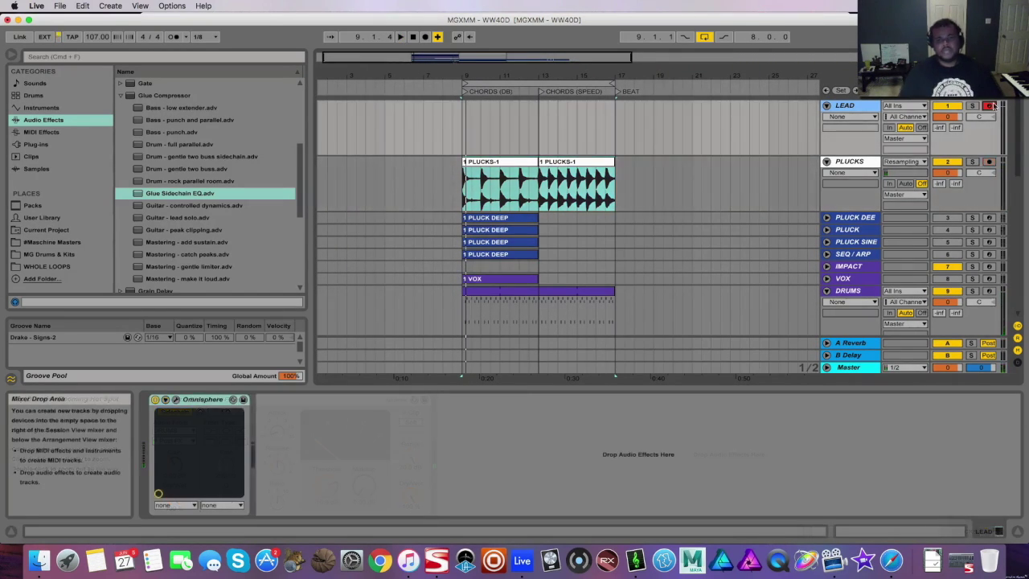